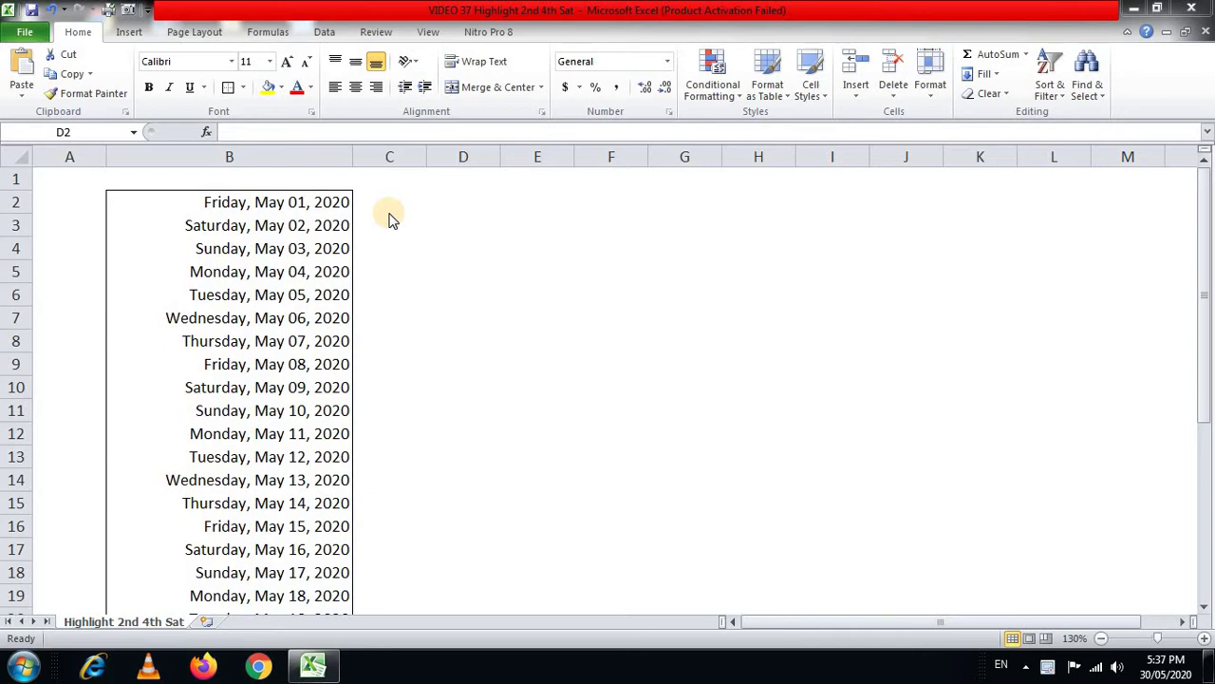
click(480, 201)
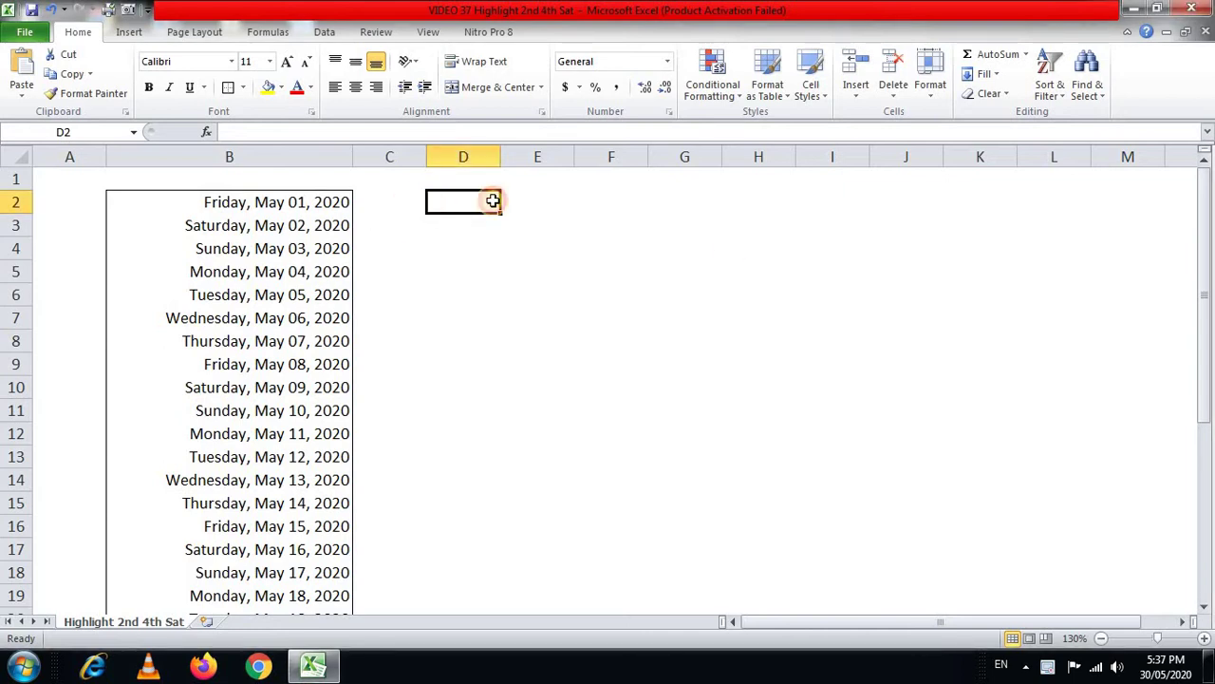
drag(398, 201, 619, 201)
drag(326, 201, 326, 363)
click(465, 217)
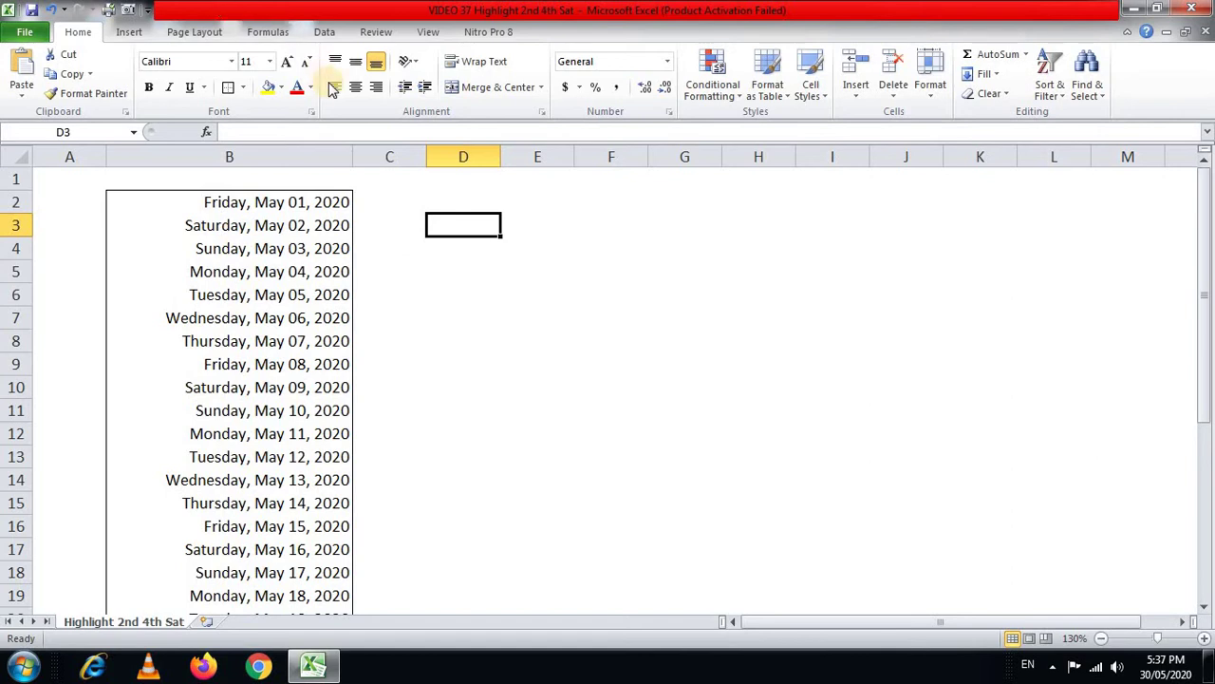
click(739, 90)
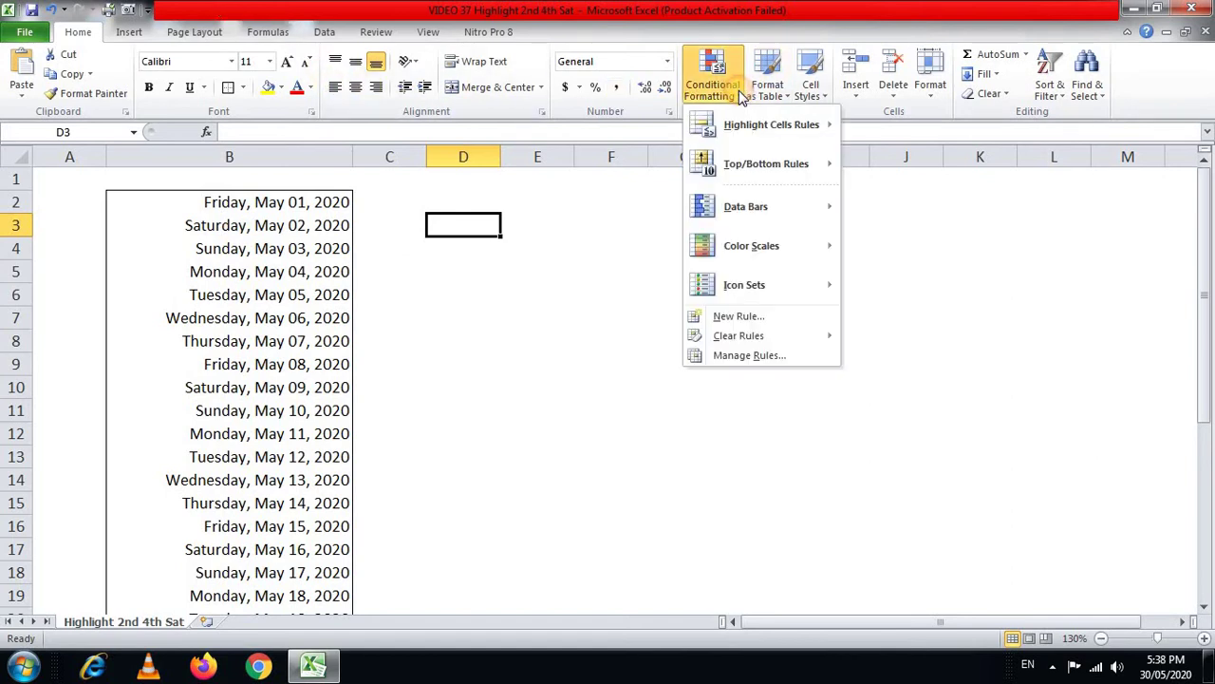
click(465, 327)
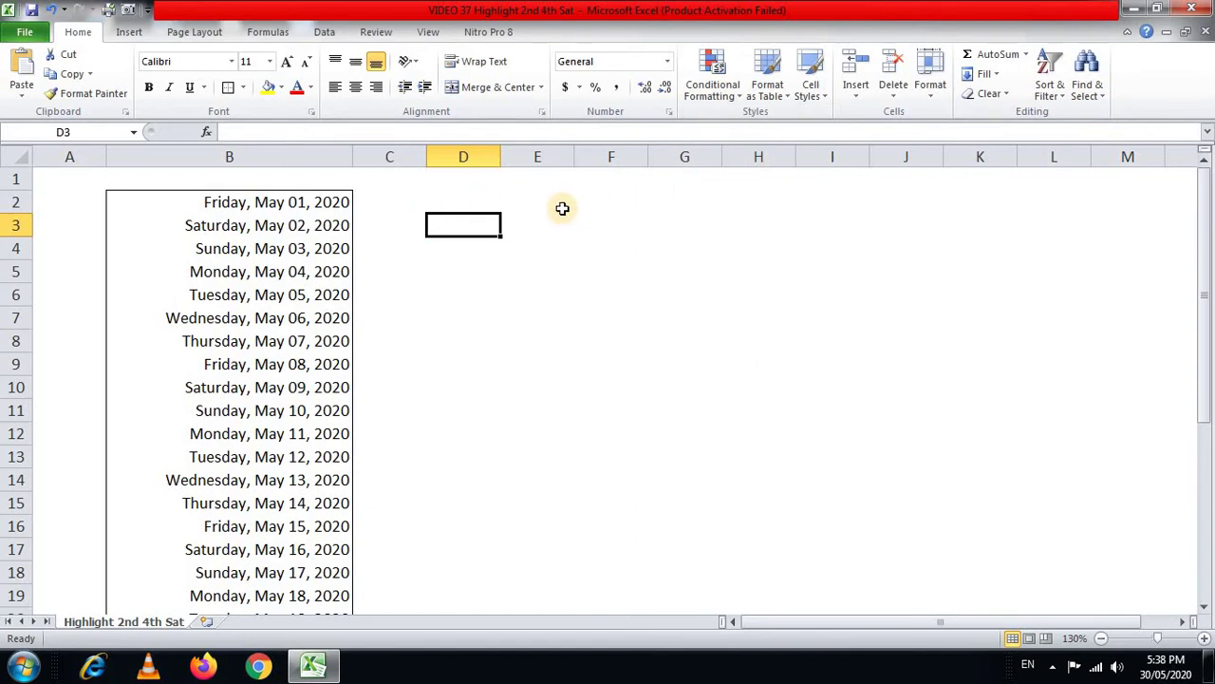
drag(443, 200, 680, 195)
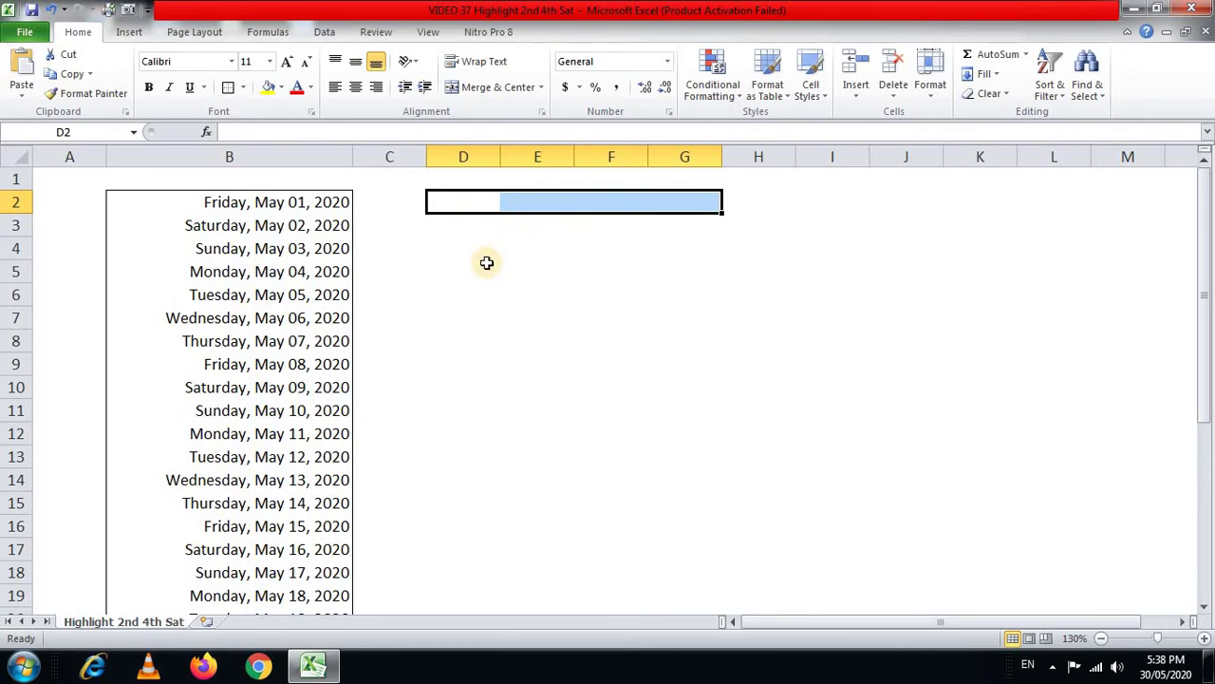
click(457, 199)
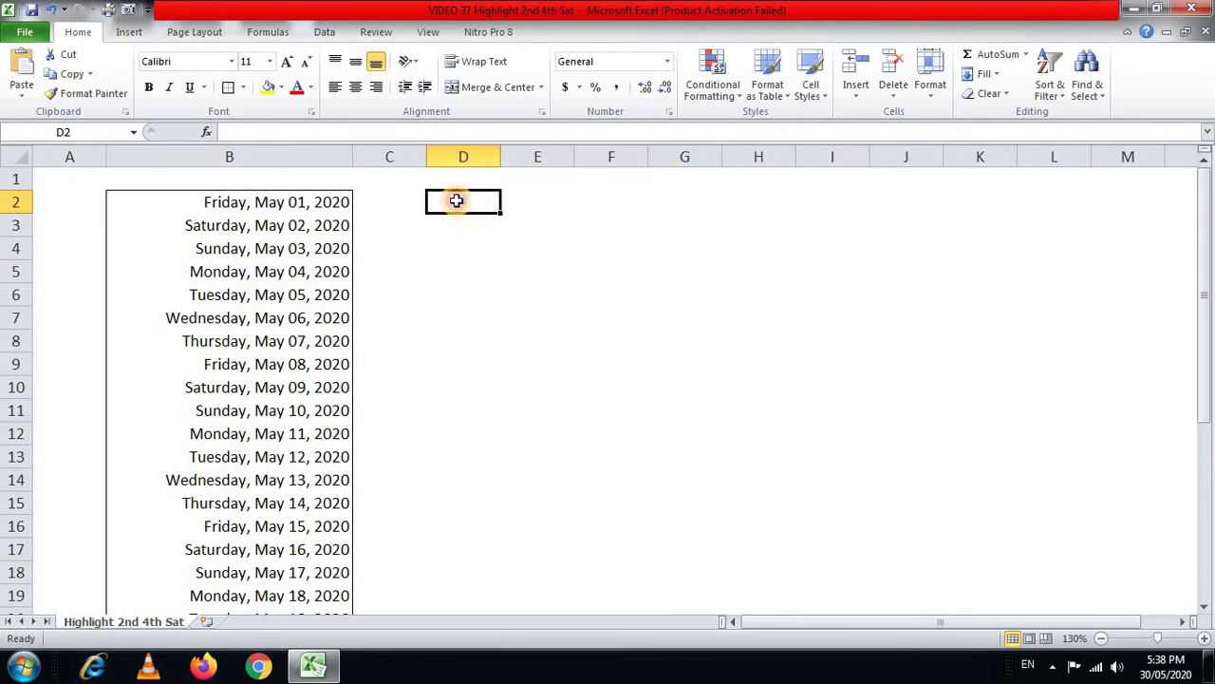
click(541, 199)
click(626, 198)
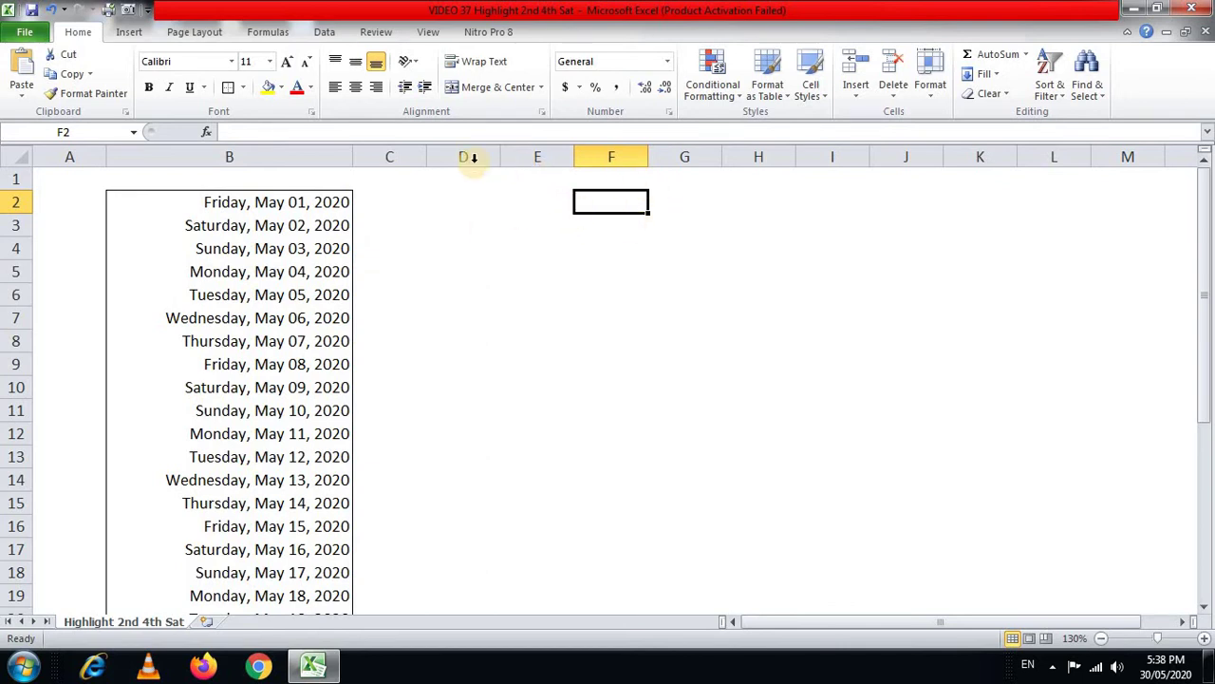
Enter the formula =TEXT(B2,"ddd") in cell D2 to extract the short weekday name of the first date
click(454, 206)
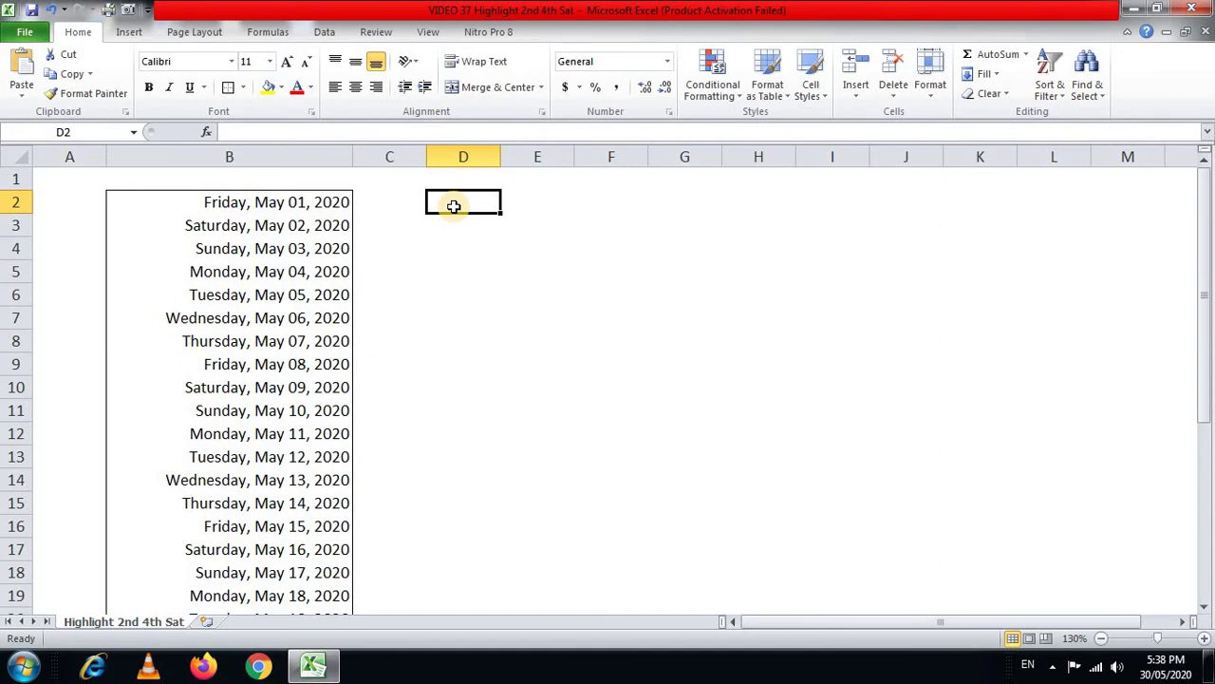
text(=)
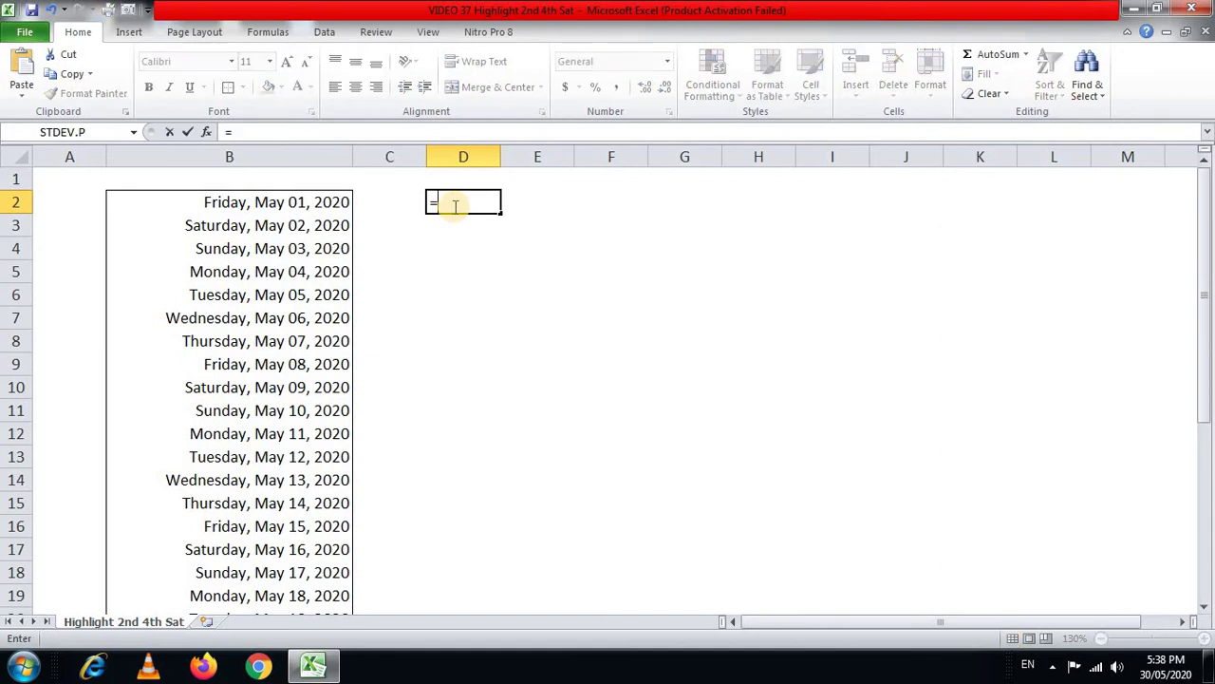
text(text)
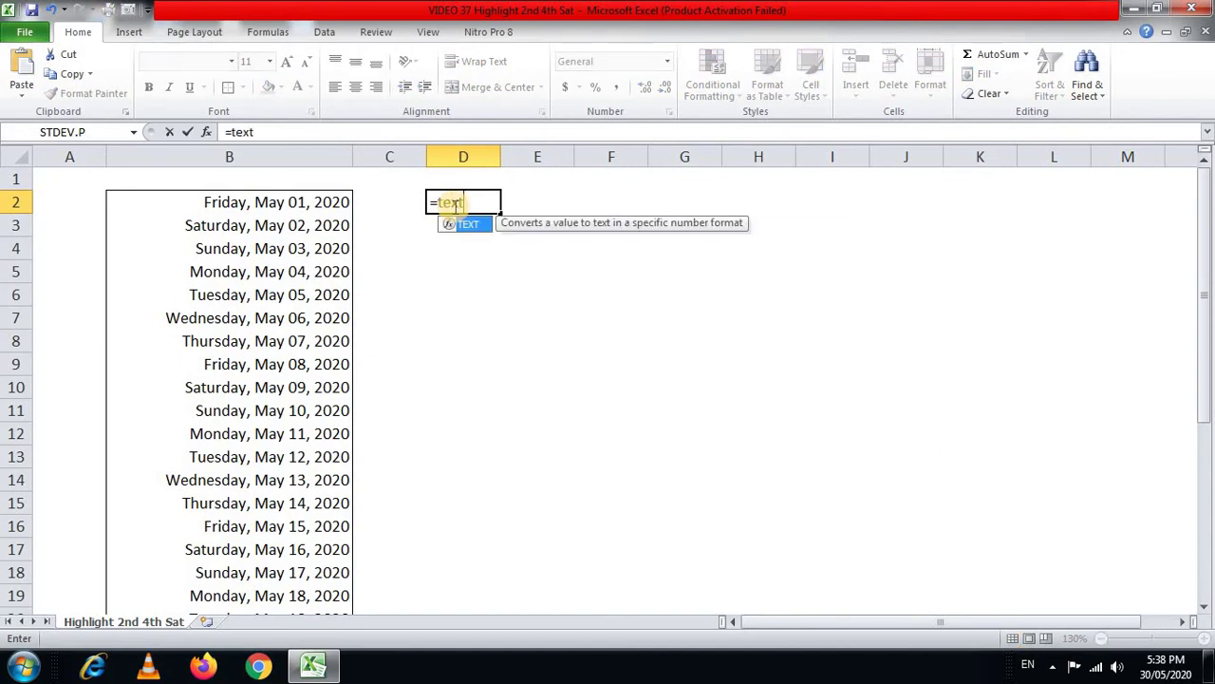
key(Tab)
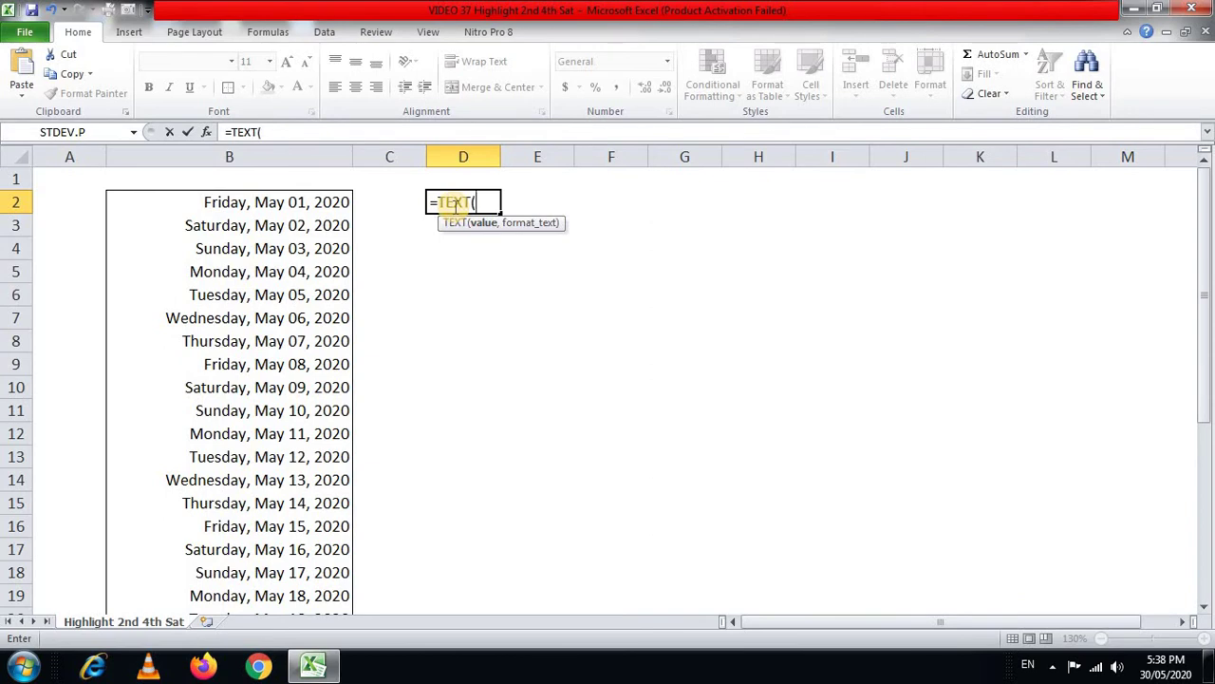
key(Left)
key(Left)
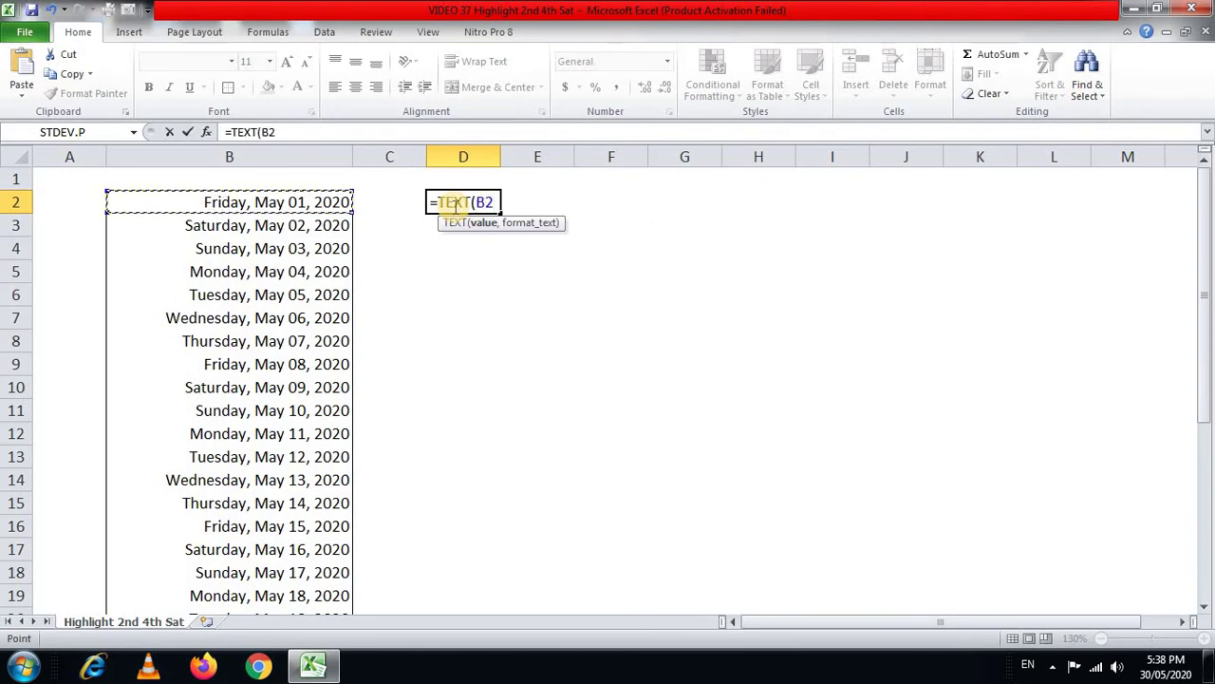
text(,"d)
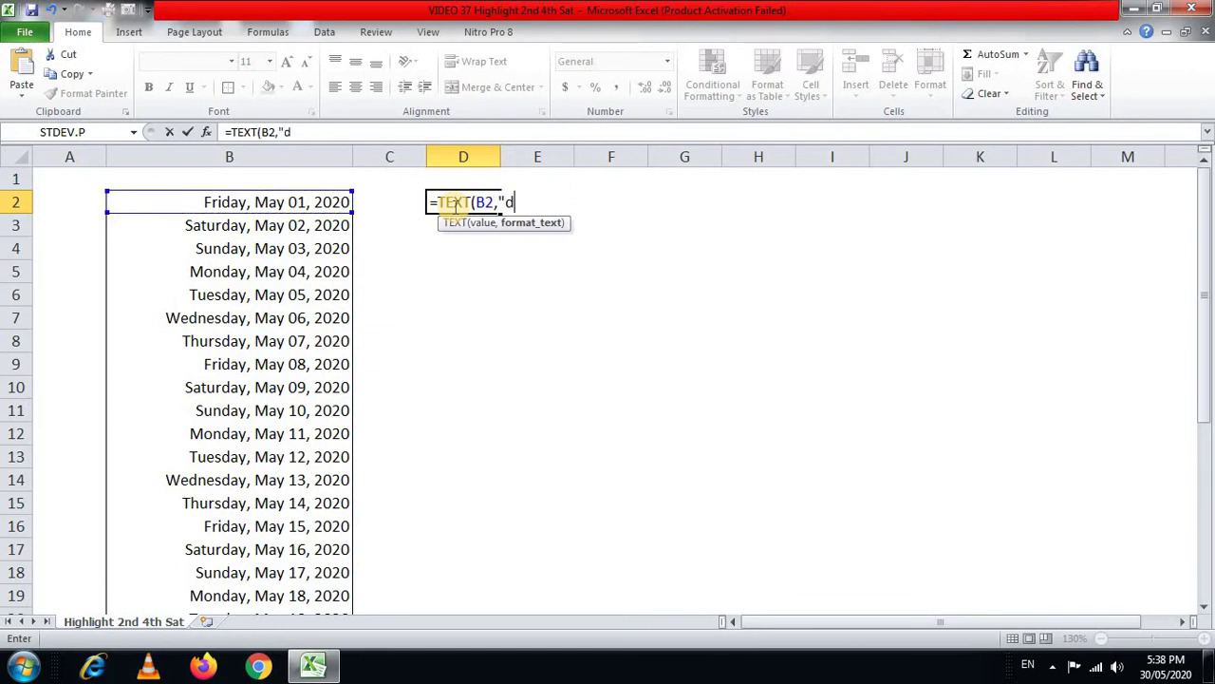
text(dd"))
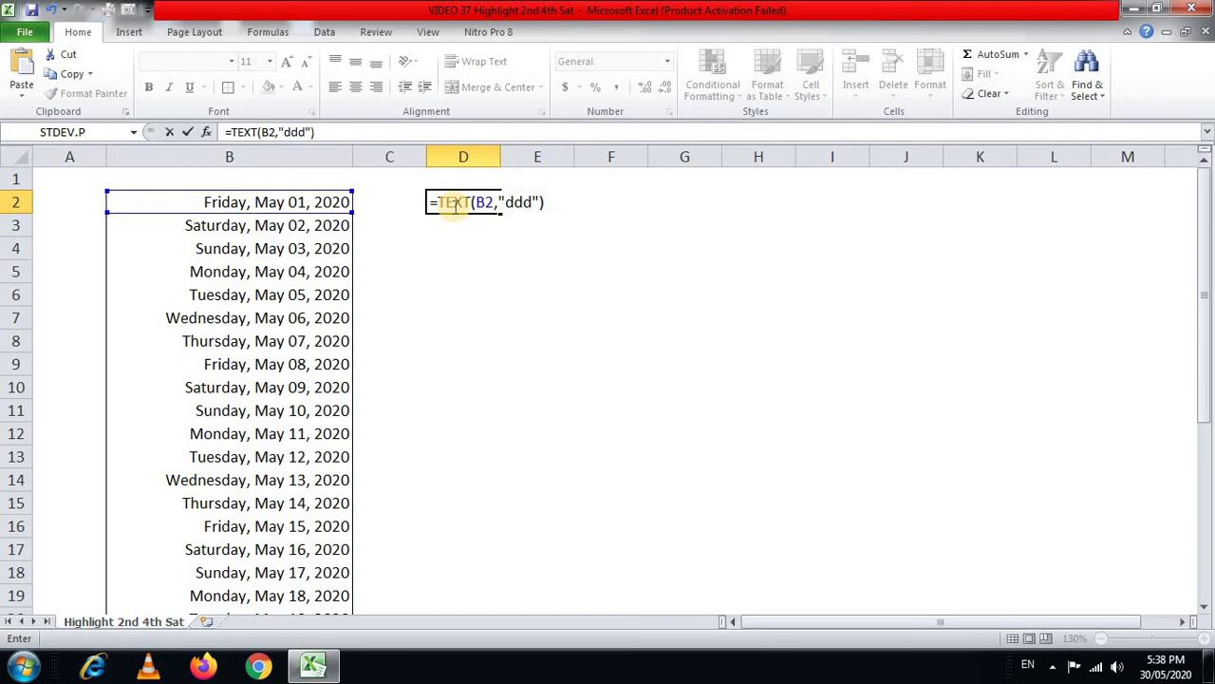
key(ctrl+Return)
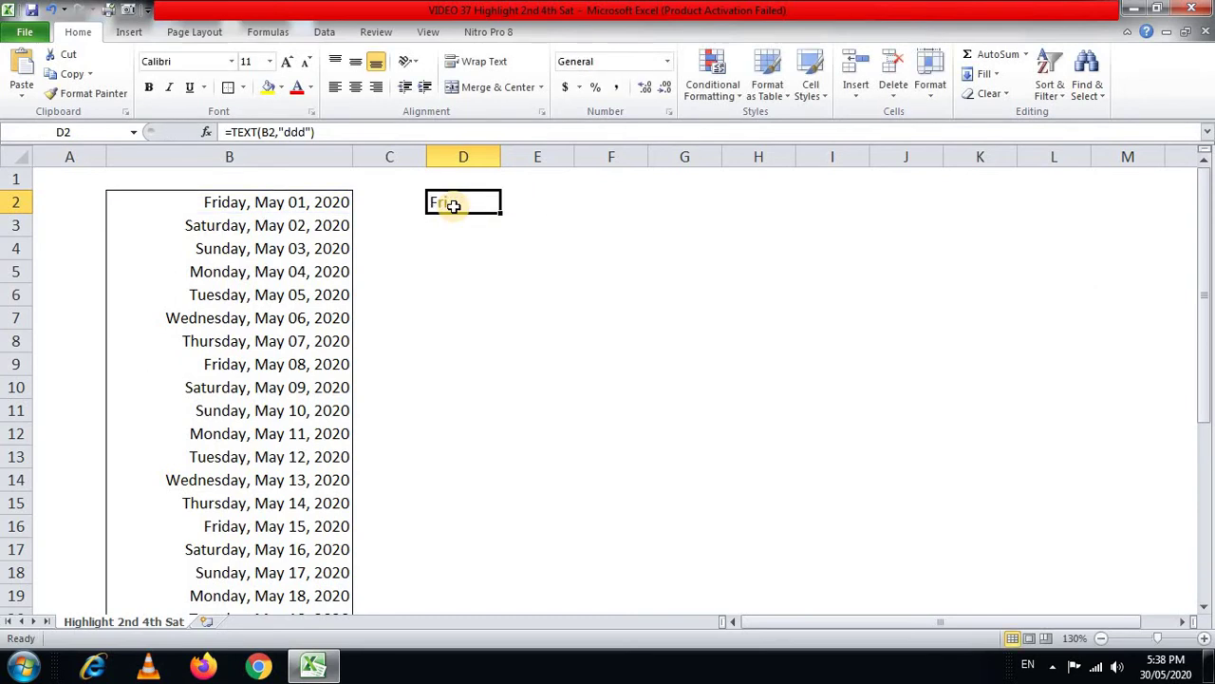
Fill the weekday formula from D2 down through D32, alongside the last date in column B
key(shift+Down)
key(shift+Down)
key(shift+Down)
key(shift+Down)
key(shift+Down)
key(shift+Down)
key(shift+Down)
key(shift+Down)
key(shift+Down)
key(shift+Down)
key(shift+Down)
key(shift+Down)
key(shift+Down)
key(shift+Down)
key(shift+Down)
key(shift+Down)
key(shift+Down)
key(shift+Down)
key(shift+Down)
key(shift+Down)
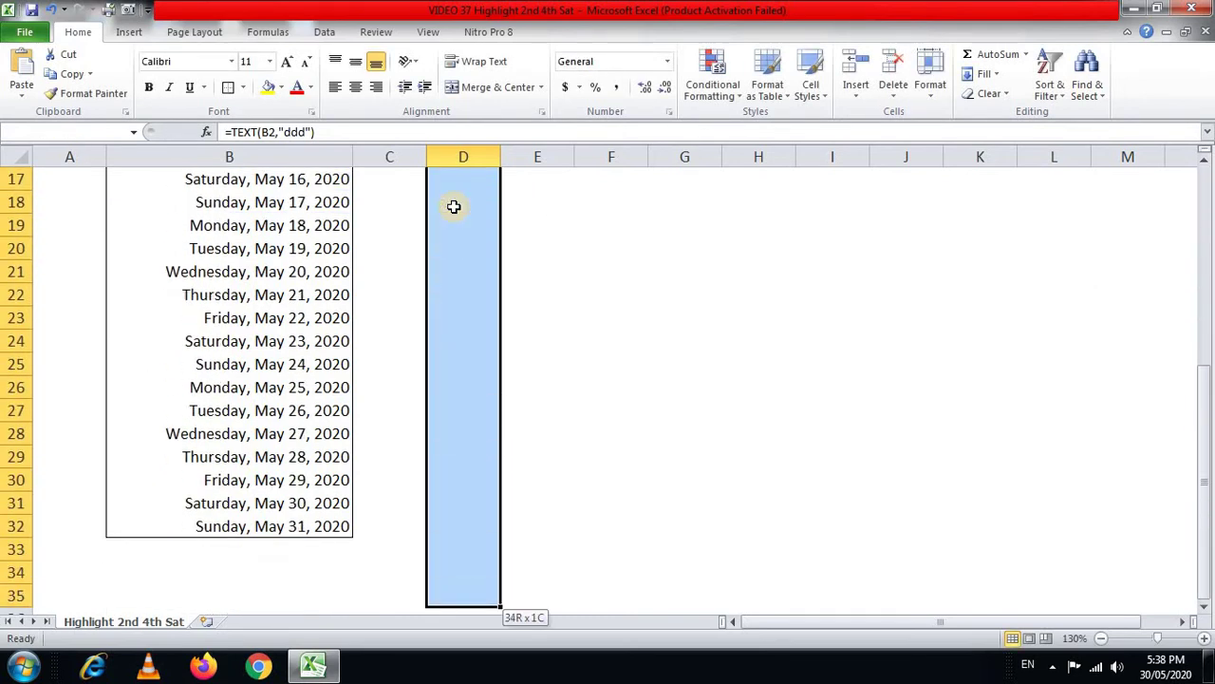
key(shift+Up)
key(shift+Up)
key(shift+Up)
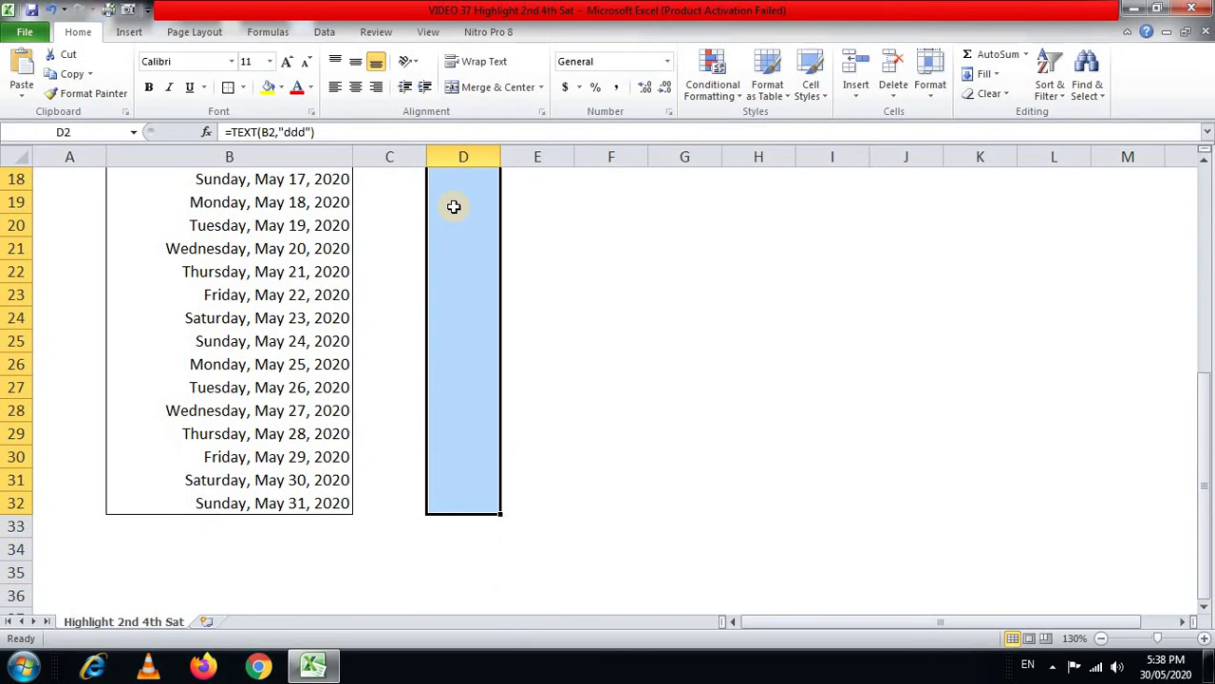
key(ctrl+d)
Change the formula throughout D2:D32 to =TEXT(B2,"ddd")="Sat" so that it tests each date for Saturday
key(Up)
key(Down)
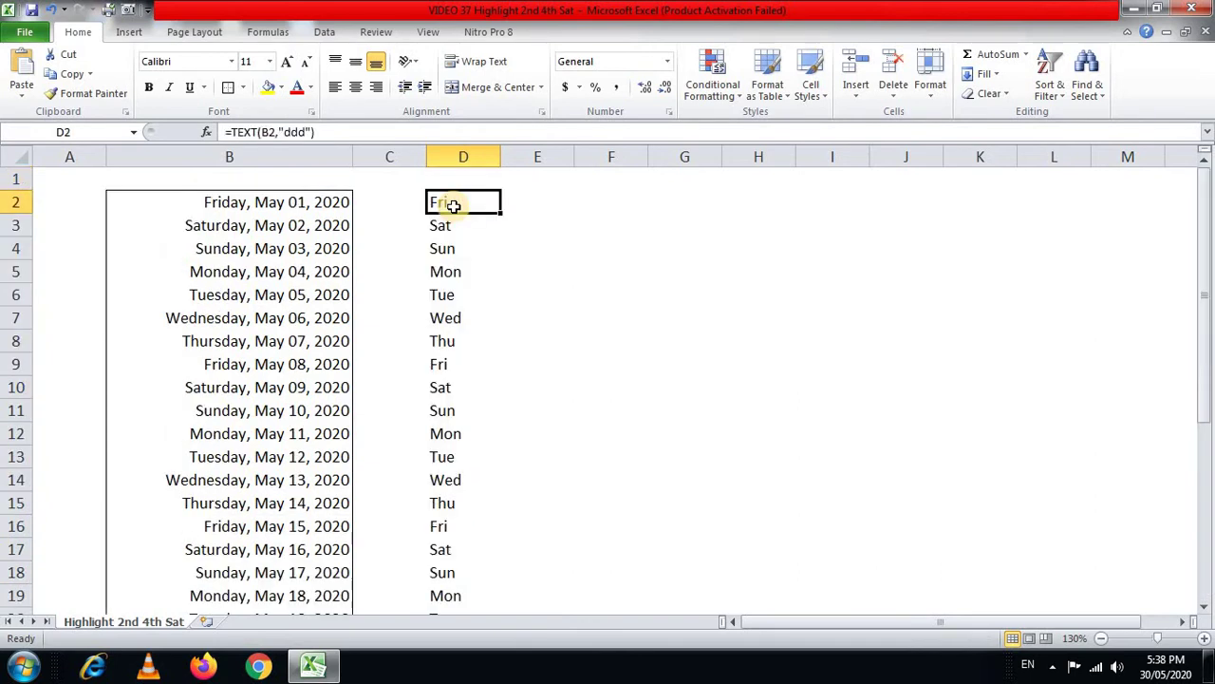
key(ctrl+shift+Down)
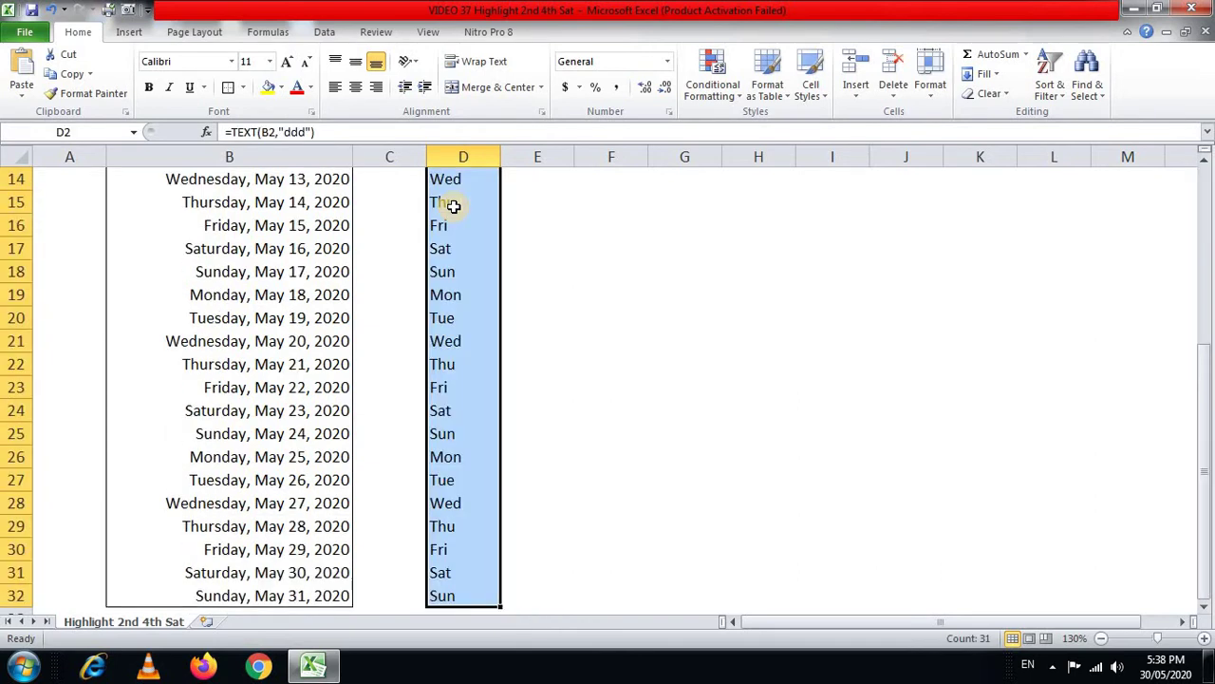
key(F2)
text(=)
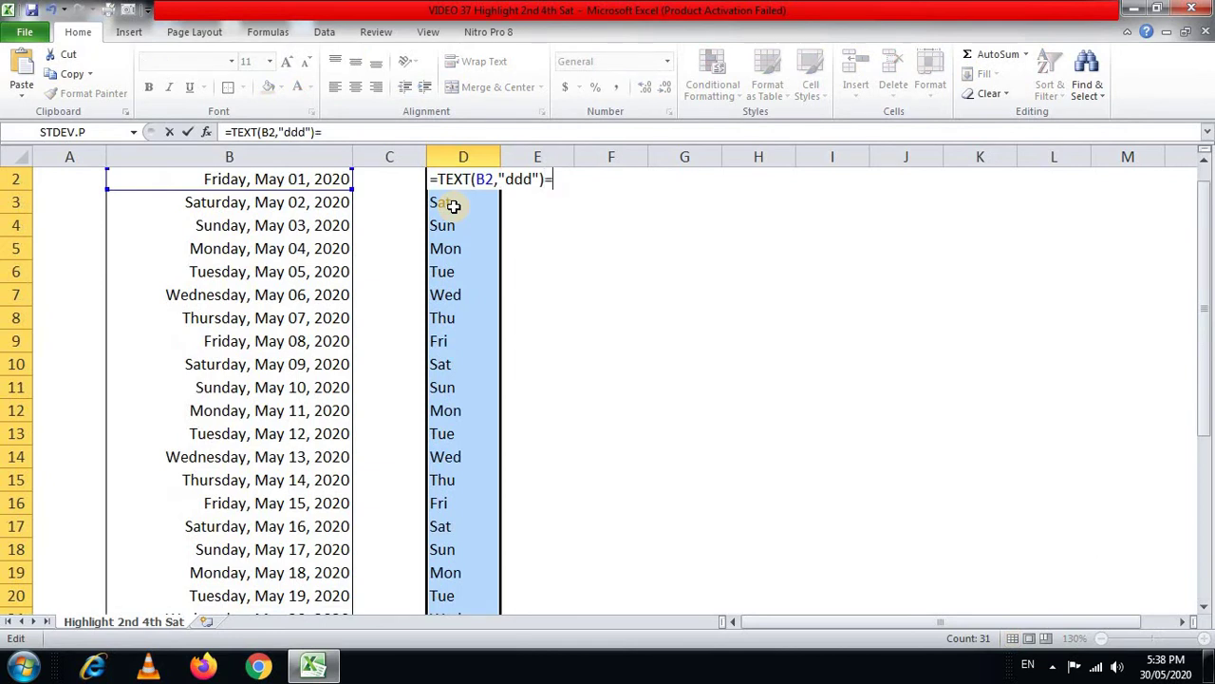
text("Sat")
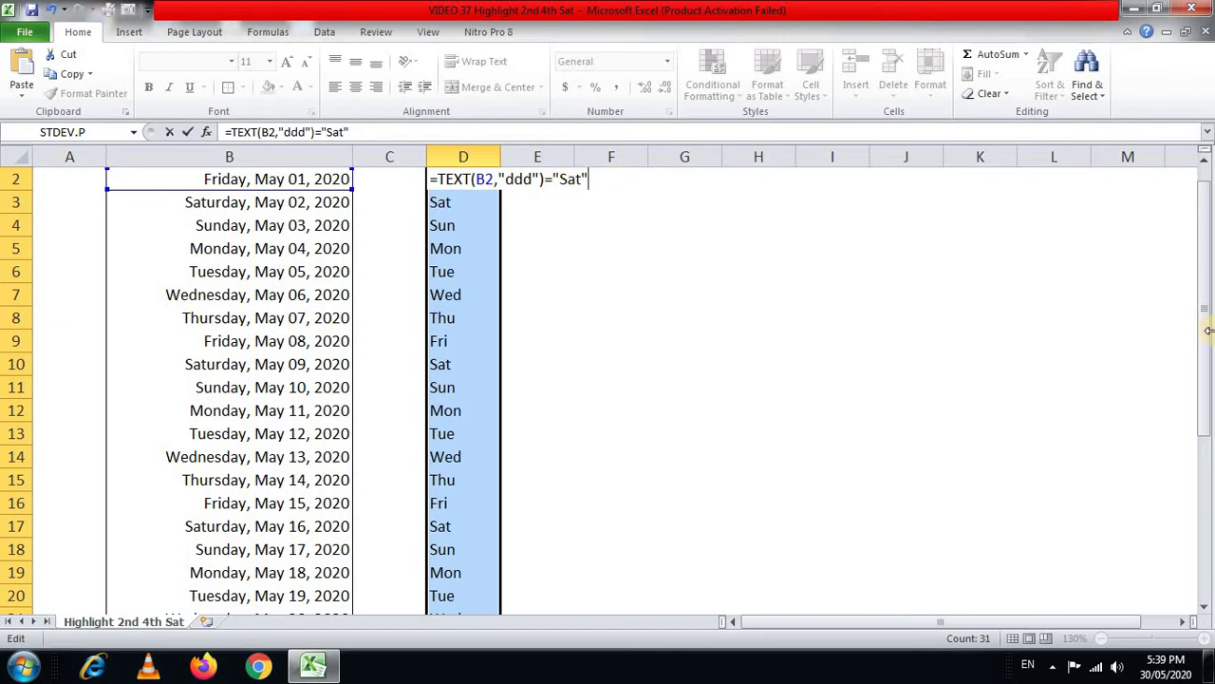
key(ctrl+Return)
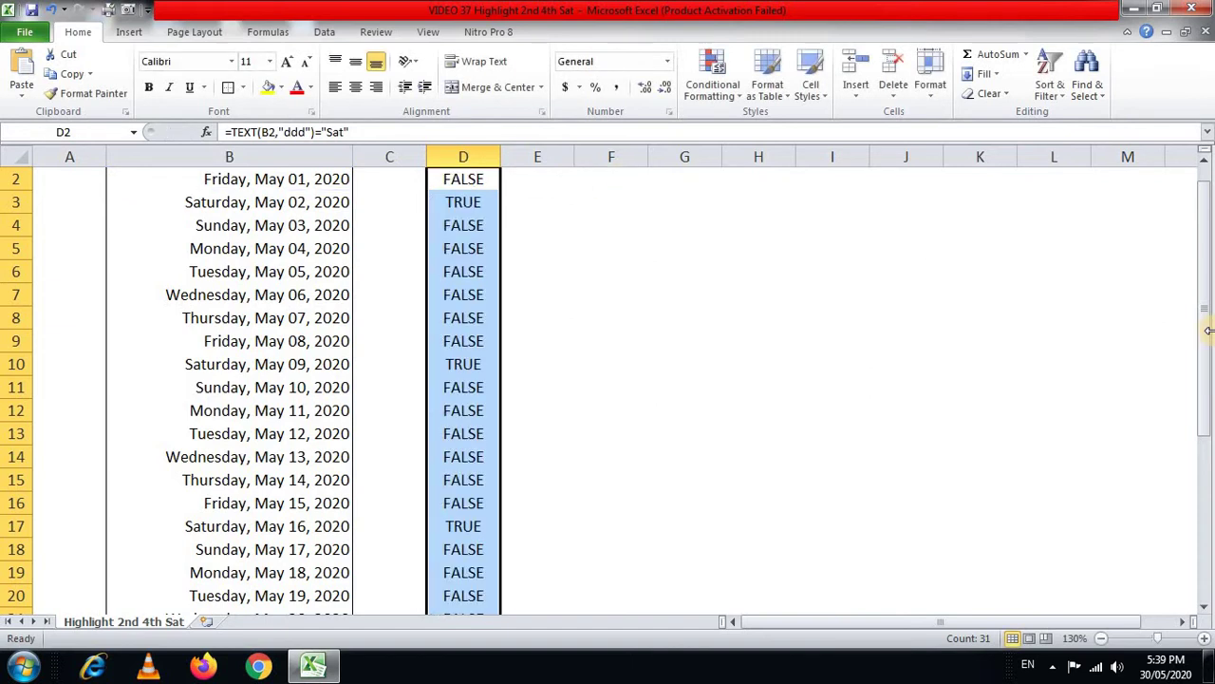
Convert the Saturday test in D2:D32 to numbers by changing the formula to =(TEXT(B2,"ddd")="Sat")*1
key(F2)
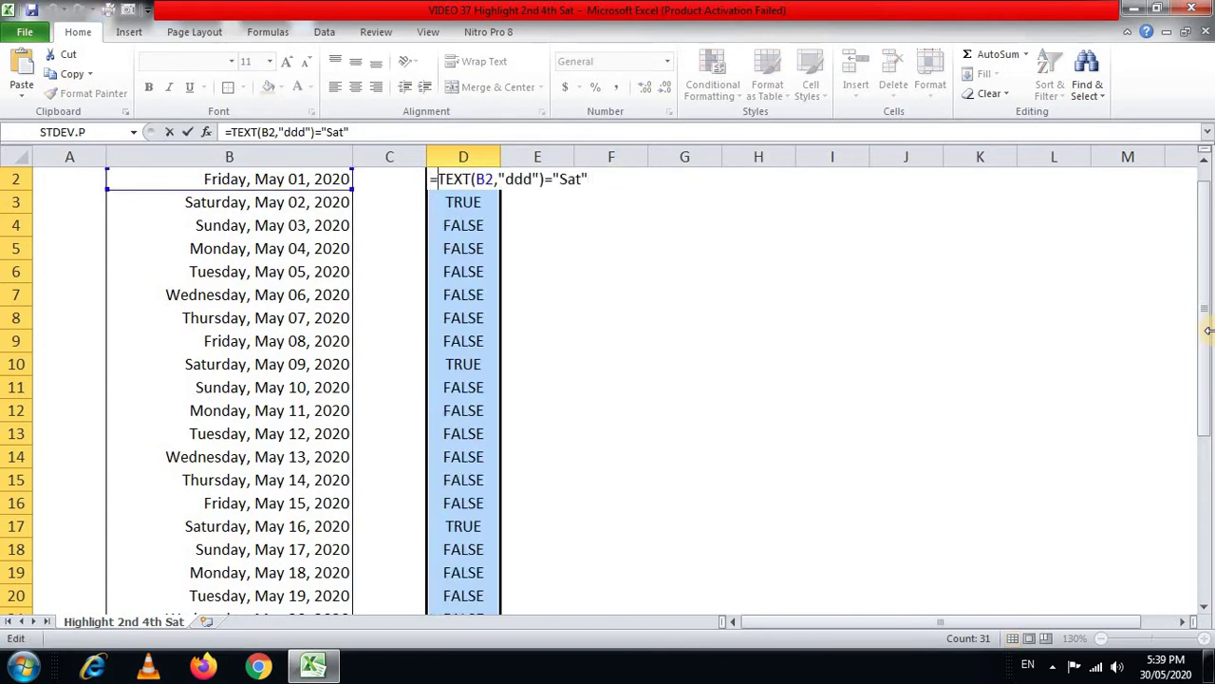
text(()
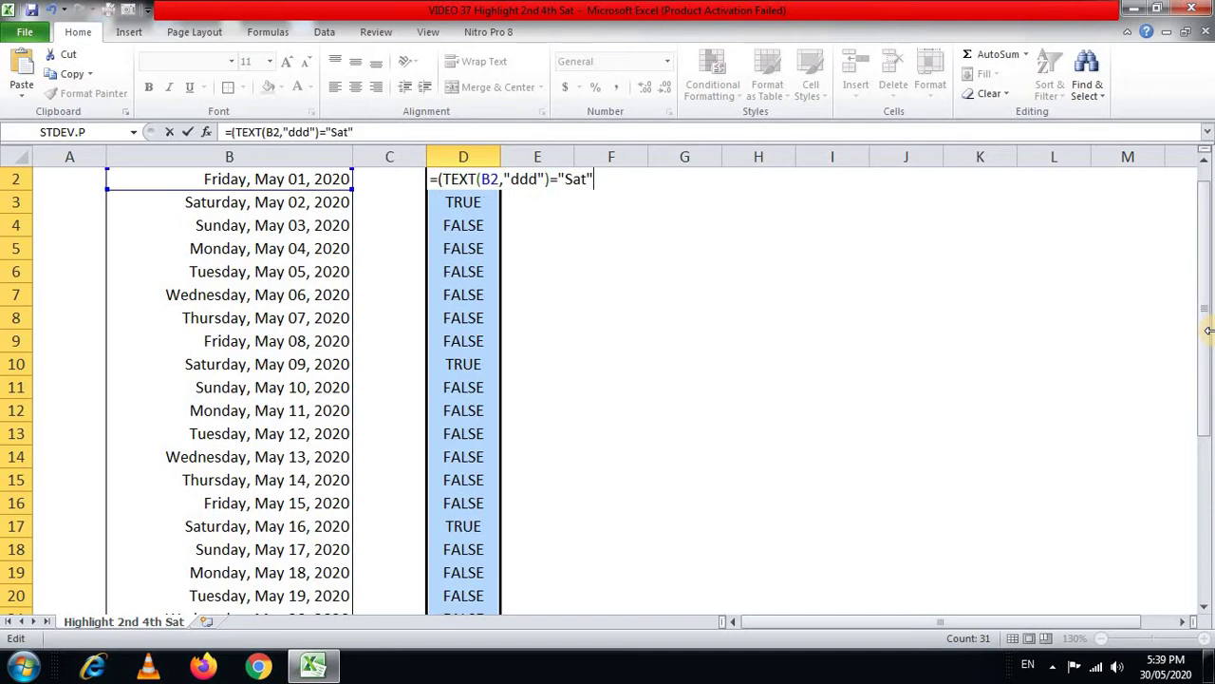
text()*1)
key(ctrl+Return)
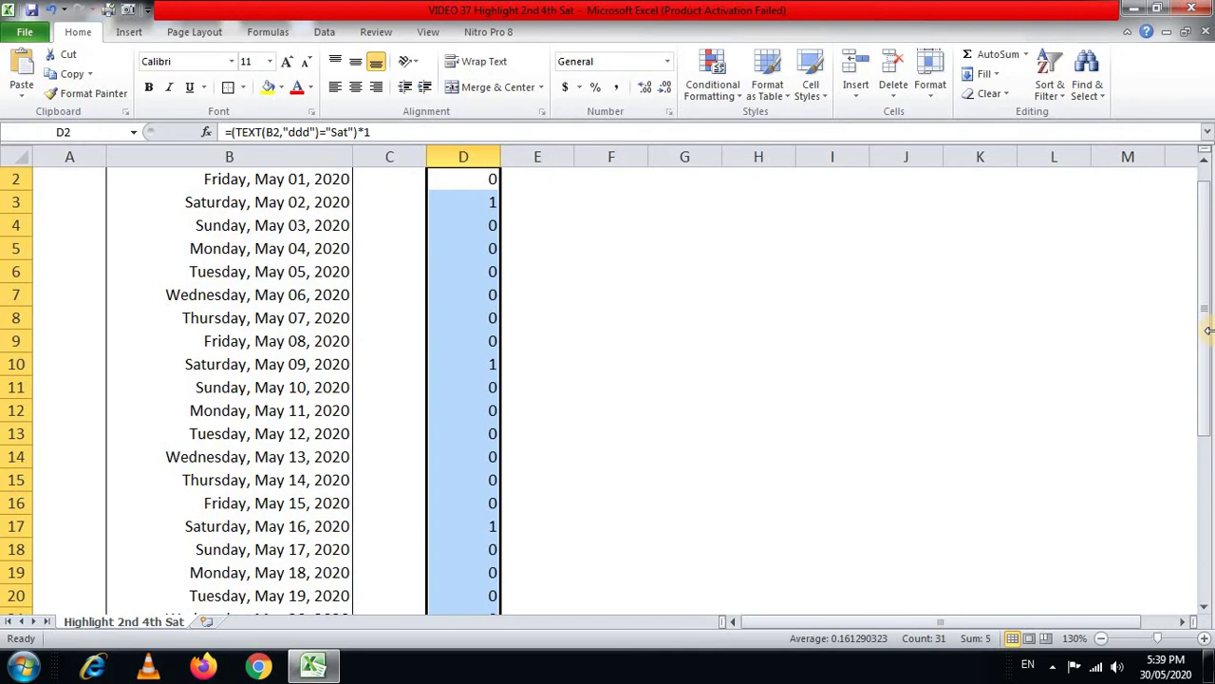
key(Up)
key(Down)
key(Right)
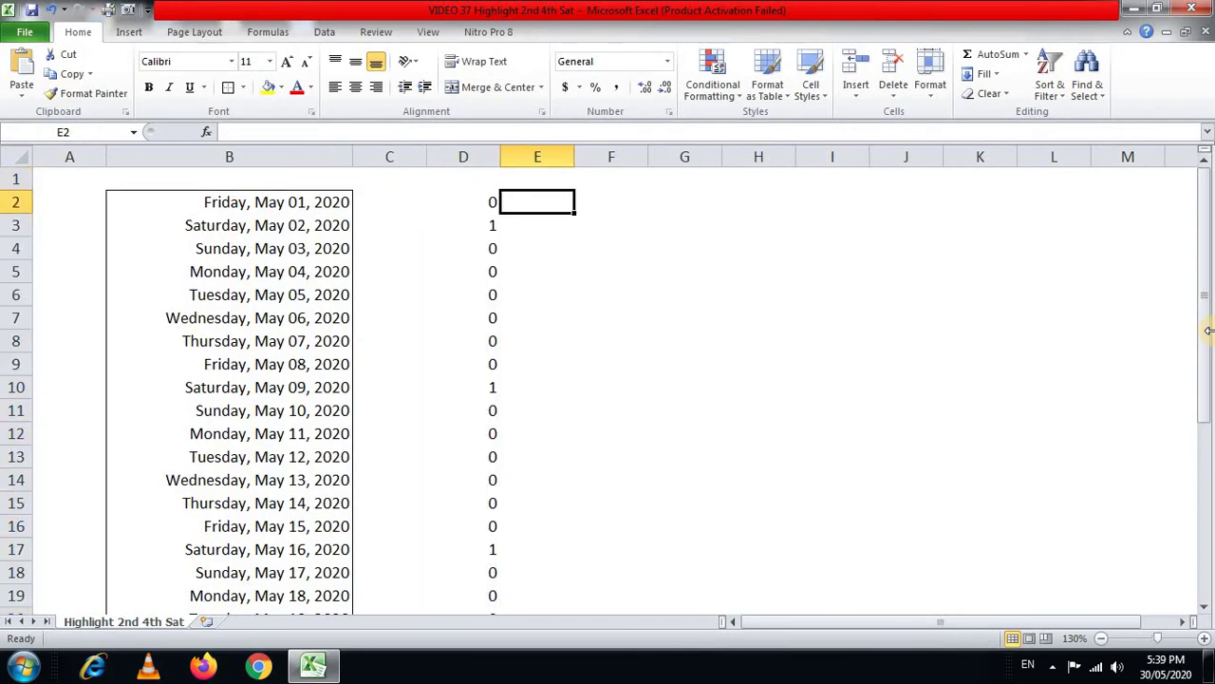
text(=)
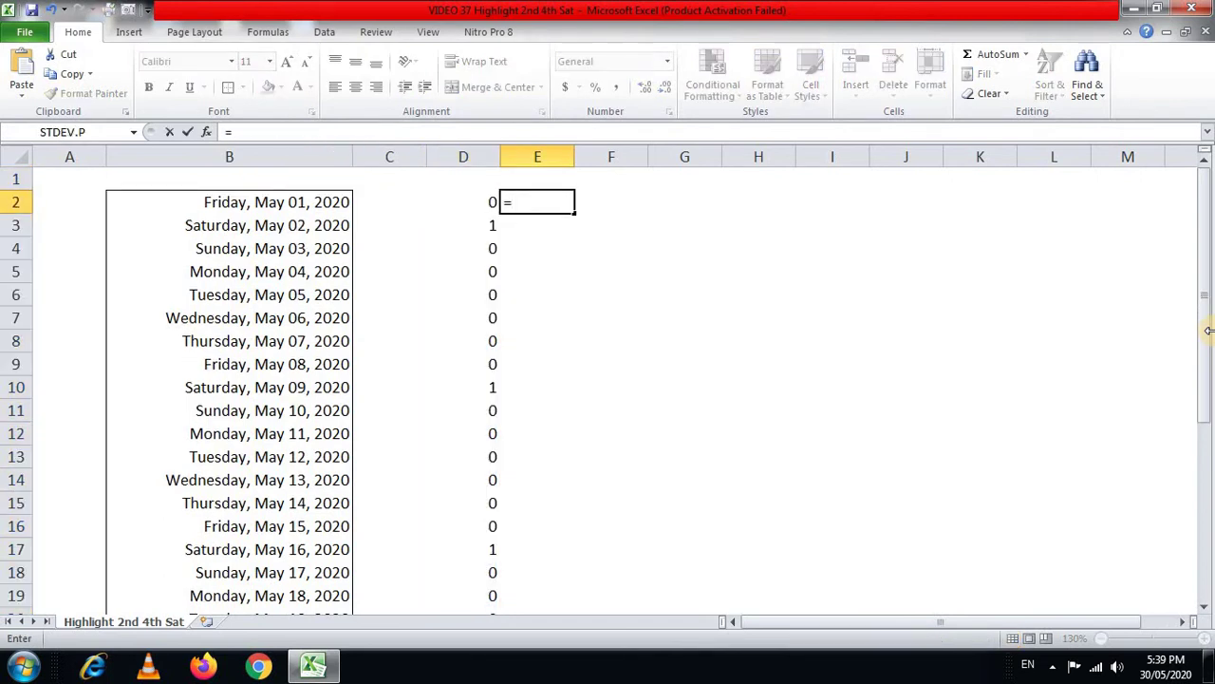
key(Escape)
key(Left)
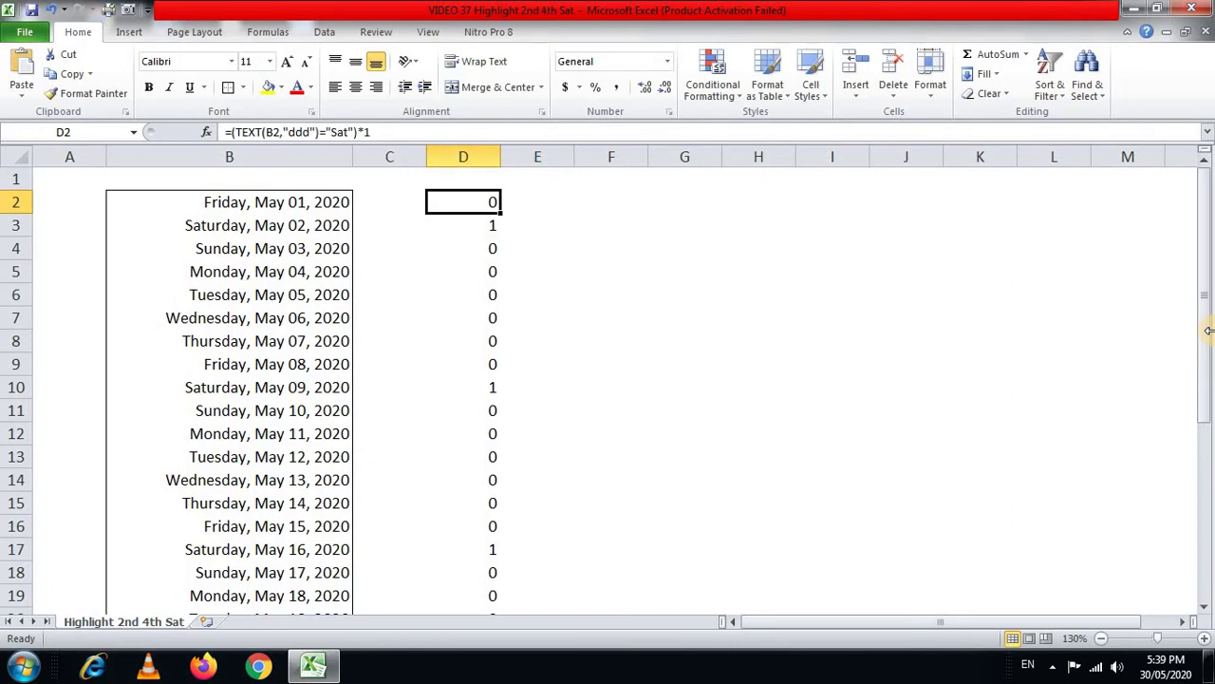
key(ctrl+shift+Down)
key(Up)
key(Down)
key(Right)
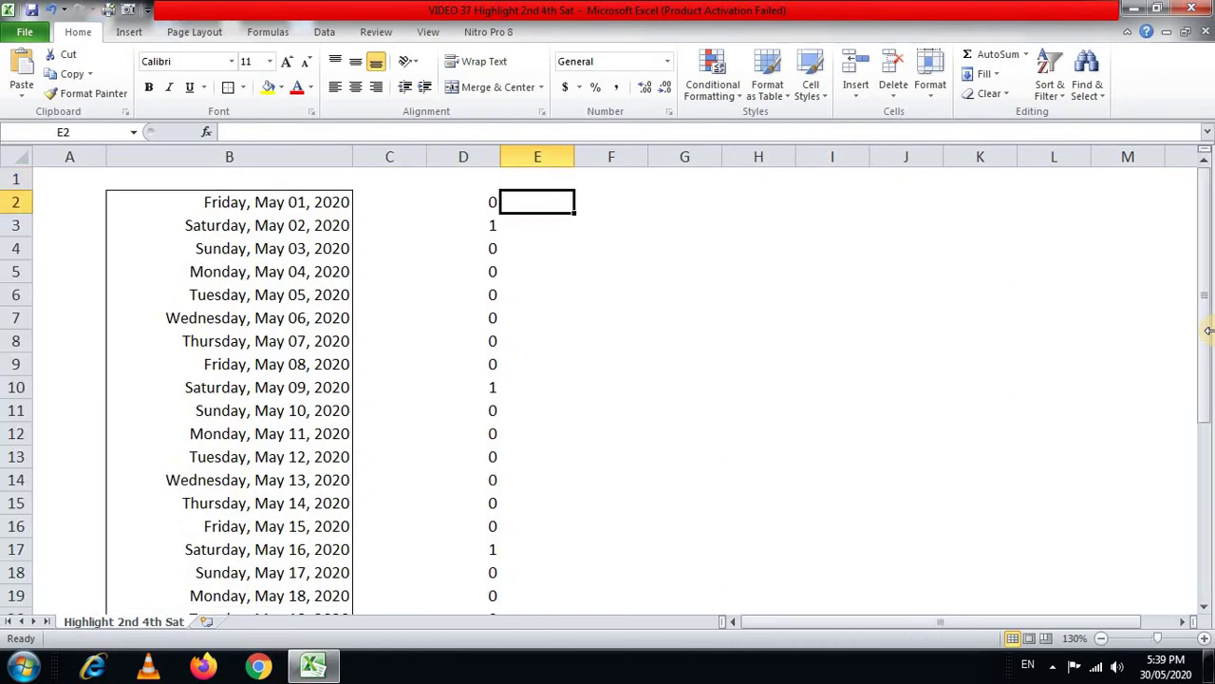
click(485, 201)
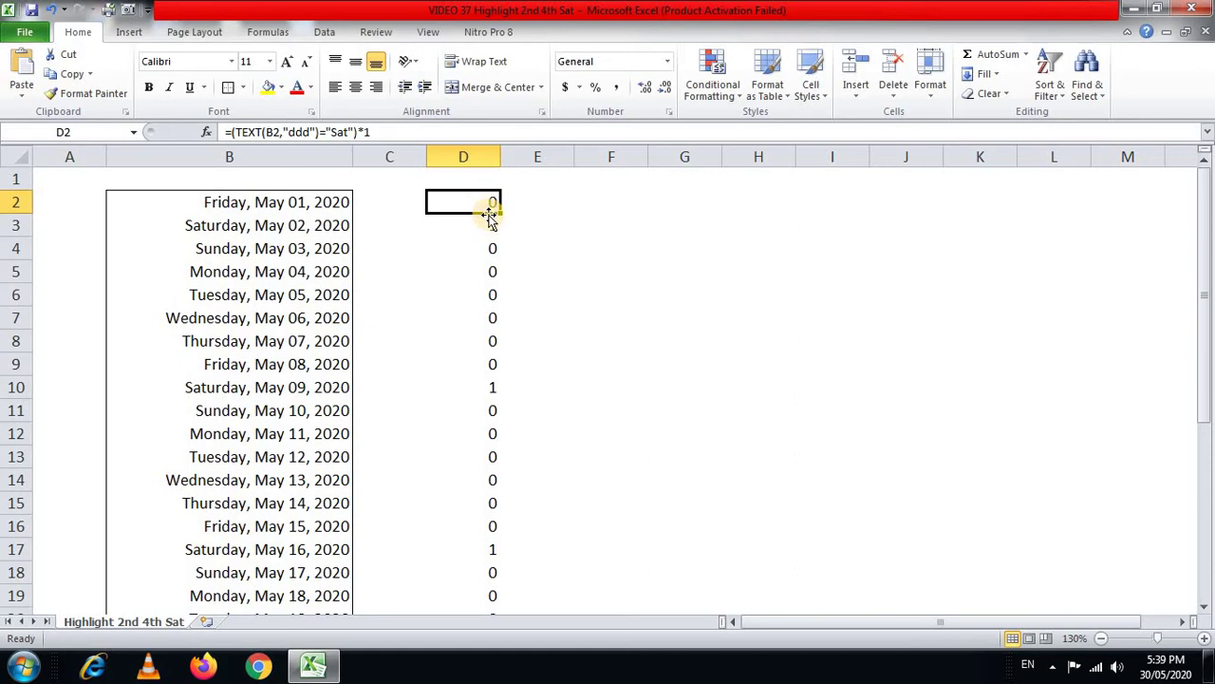
Enter the running-total formula =SUM($D$2:D2) in cell E2, with the start of the range locked as absolute
click(539, 204)
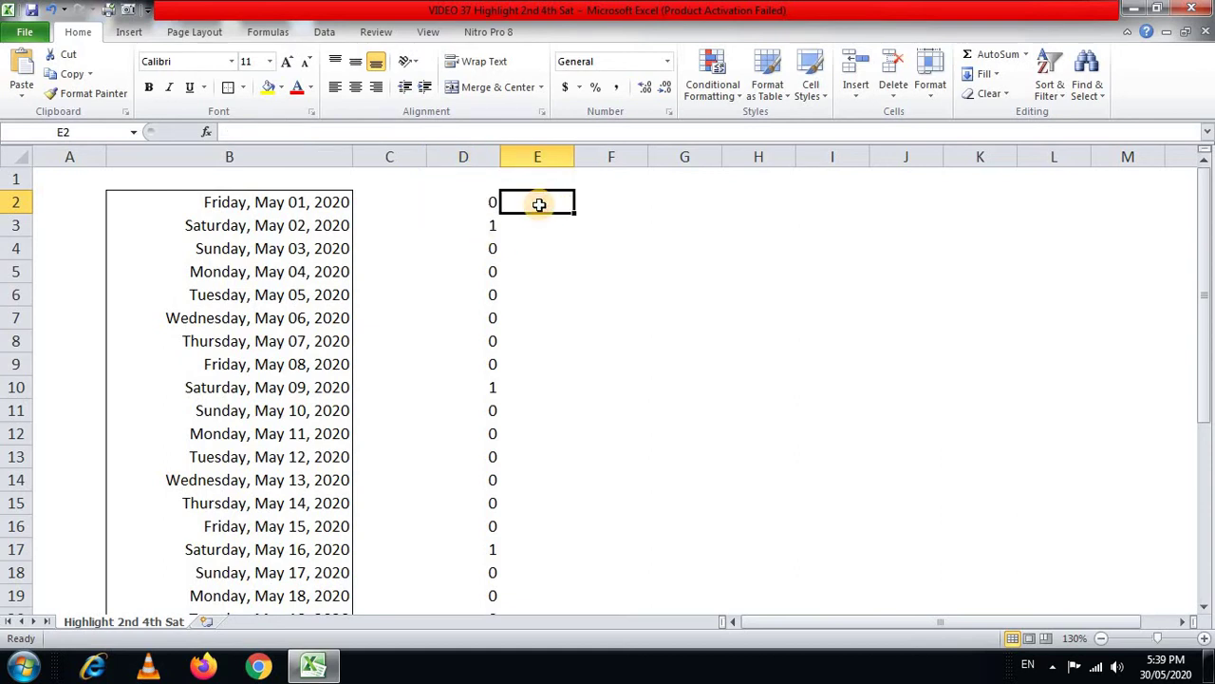
text(=sum)
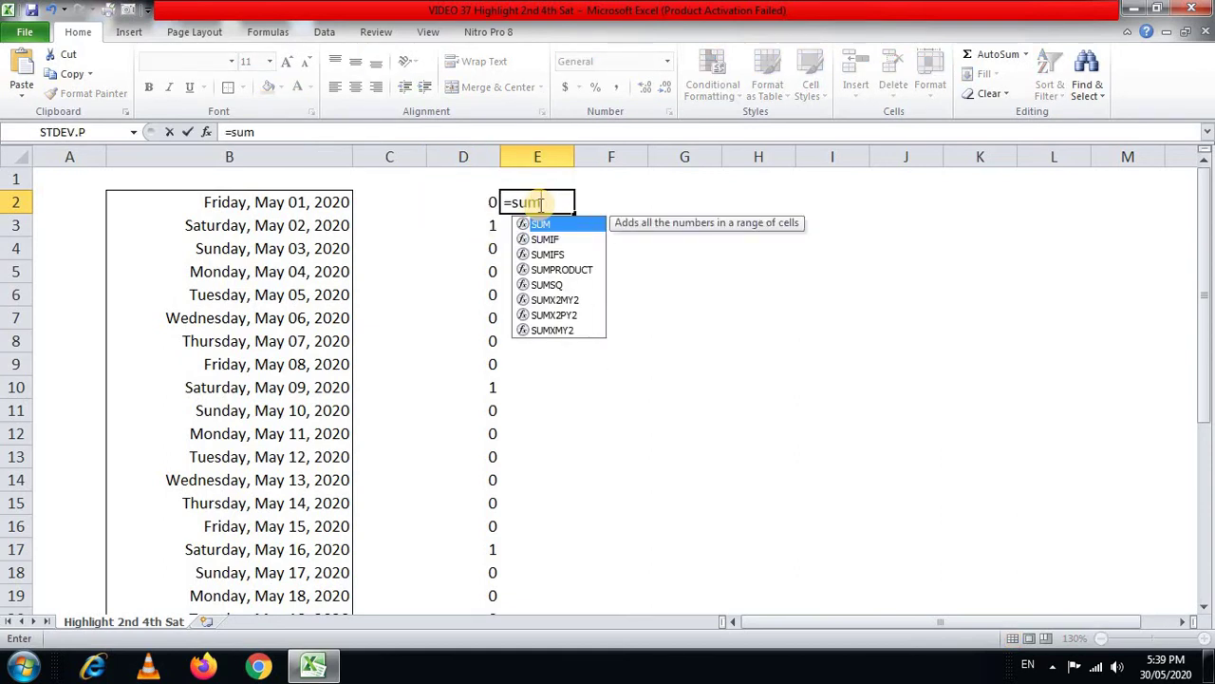
key(Tab)
key(Left)
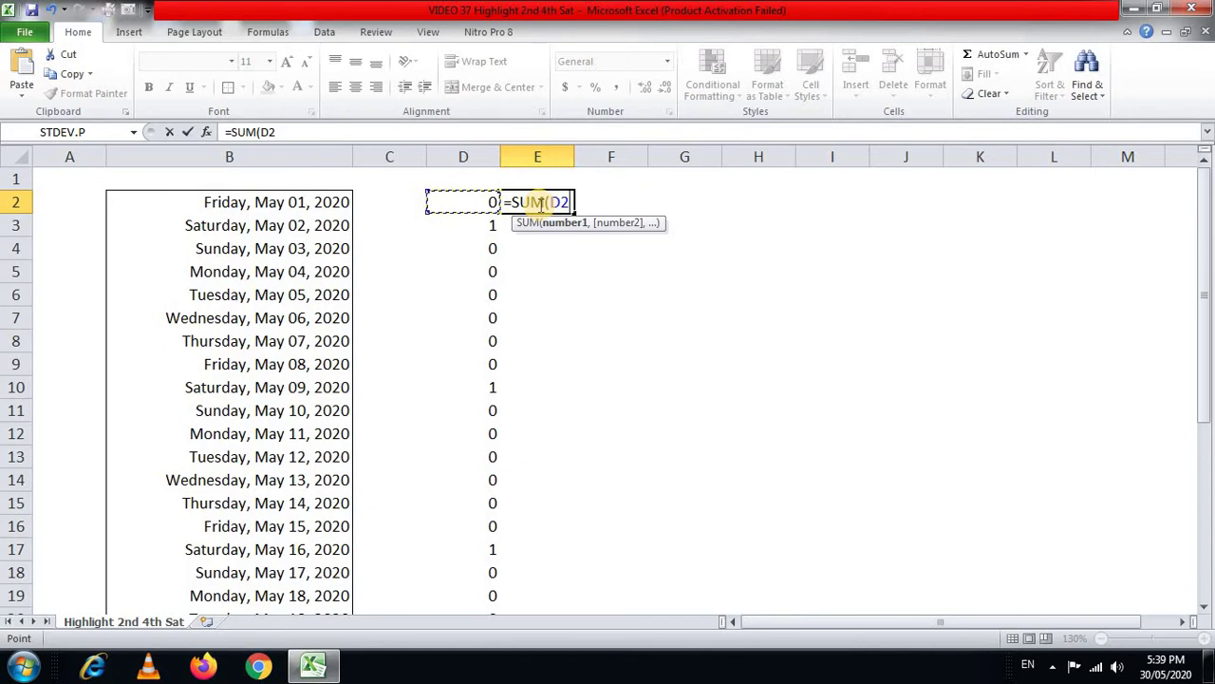
key(F8)
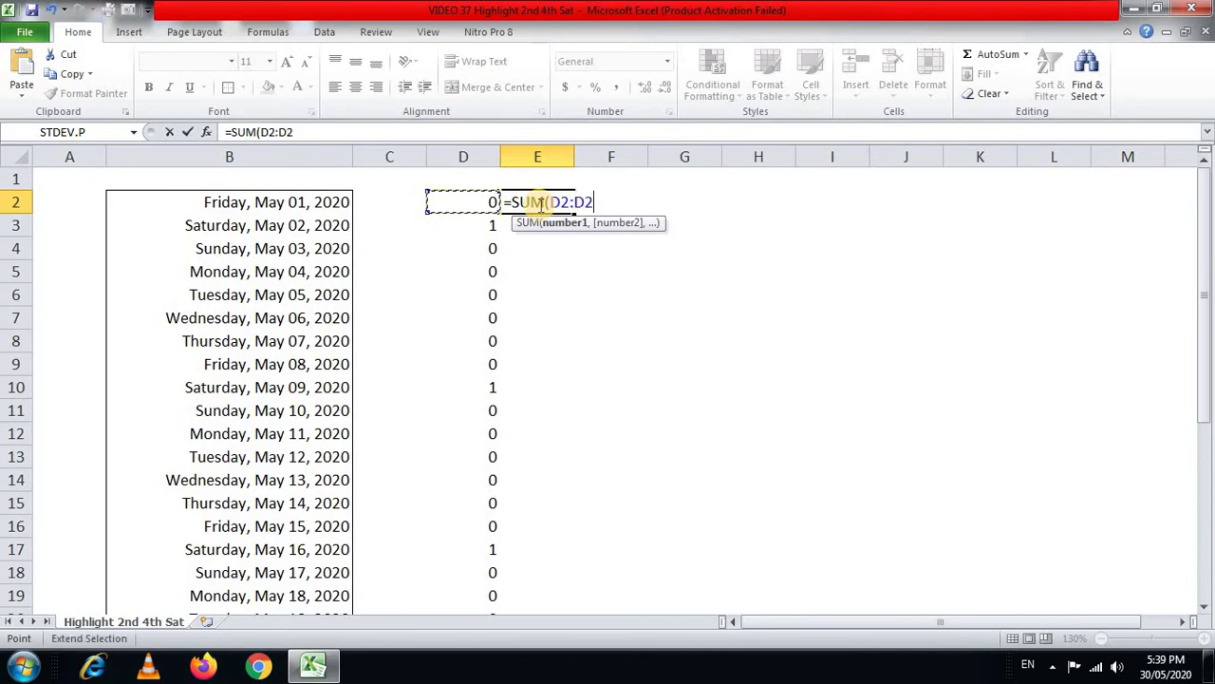
click(266, 132)
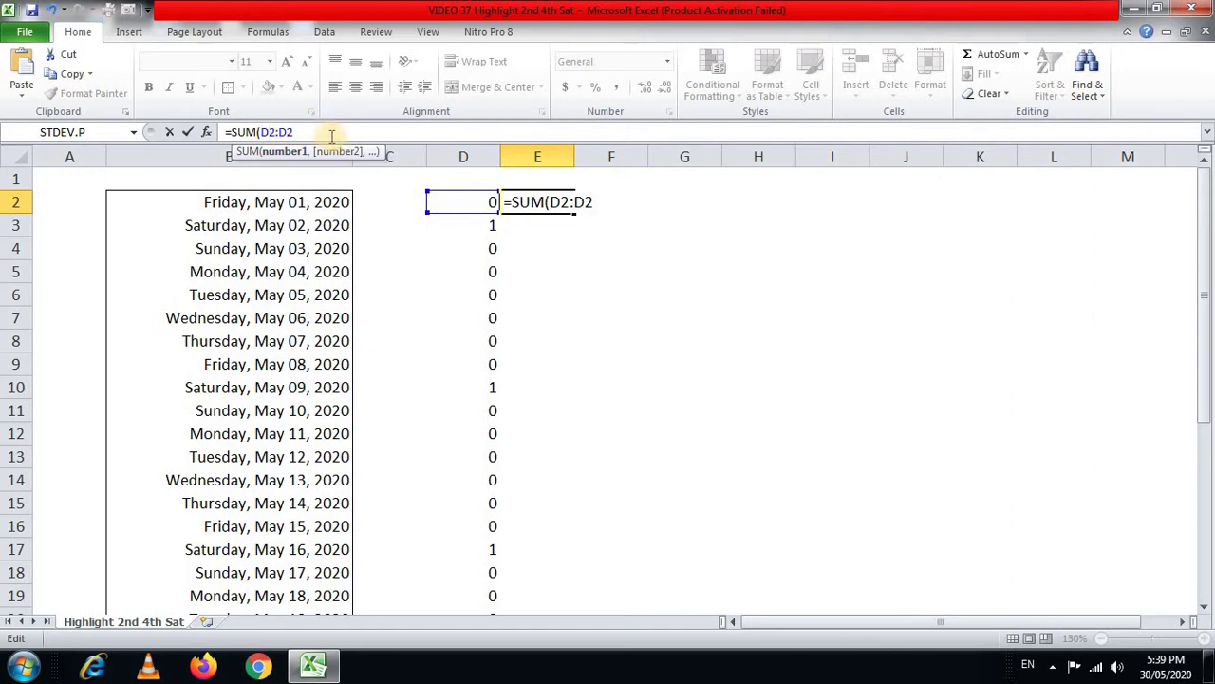
key(F4)
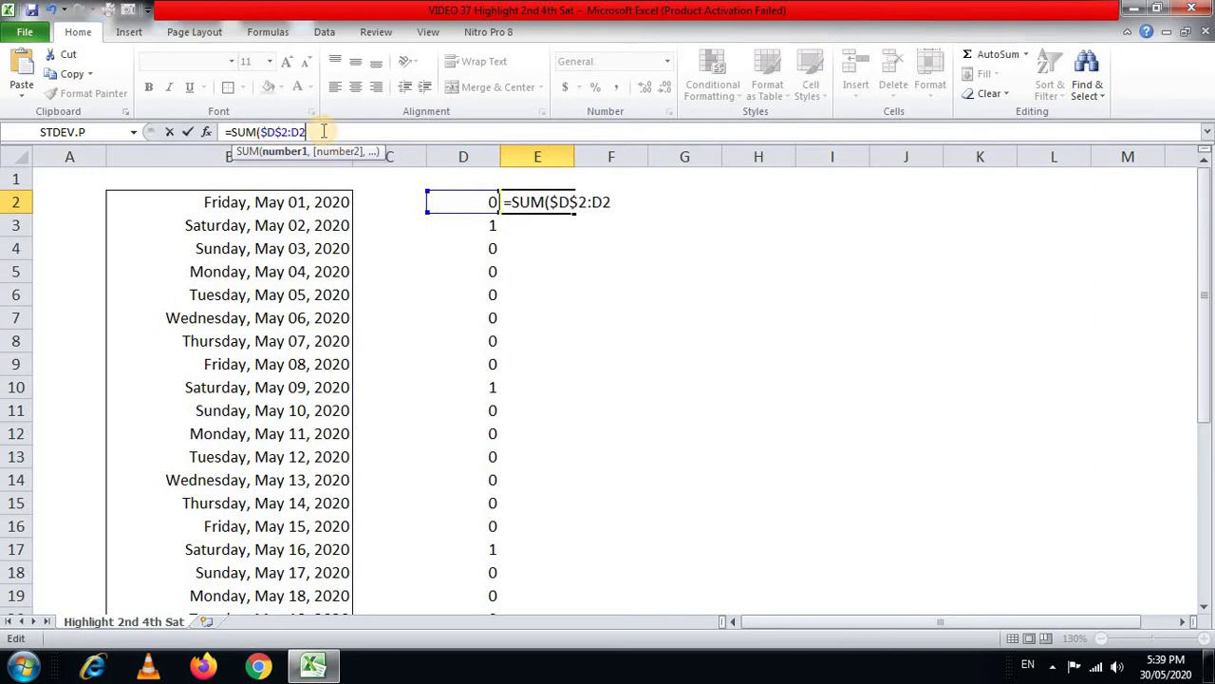
text())
key(ctrl+Return)
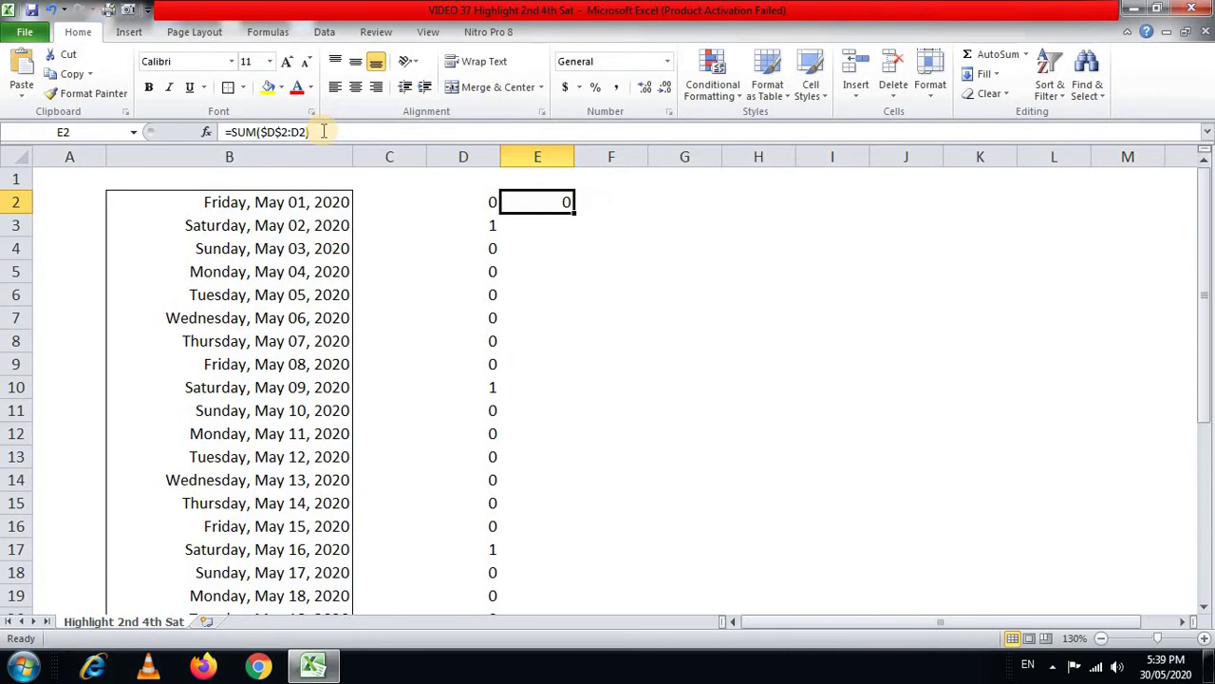
Fill the running-total formula from E2 down through E32, alongside the last value in column D
key(ctrl+c)
key(Left)
key(ctrl+Down)
key(Right)
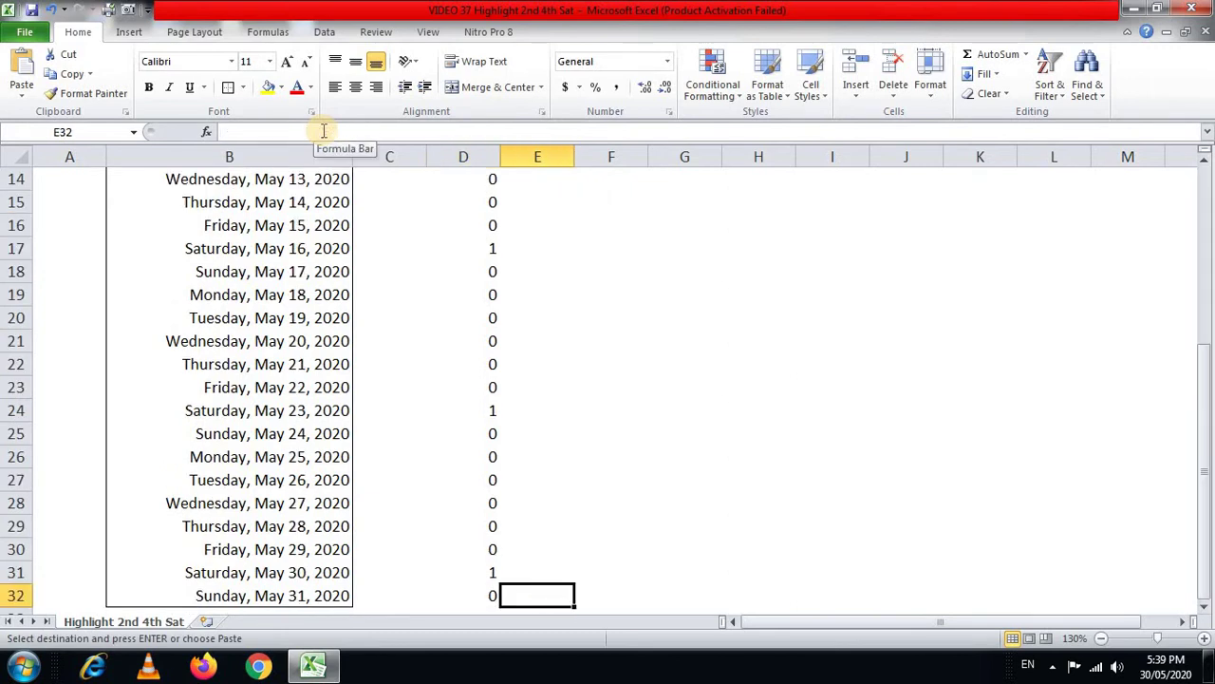
key(ctrl+shift+Up)
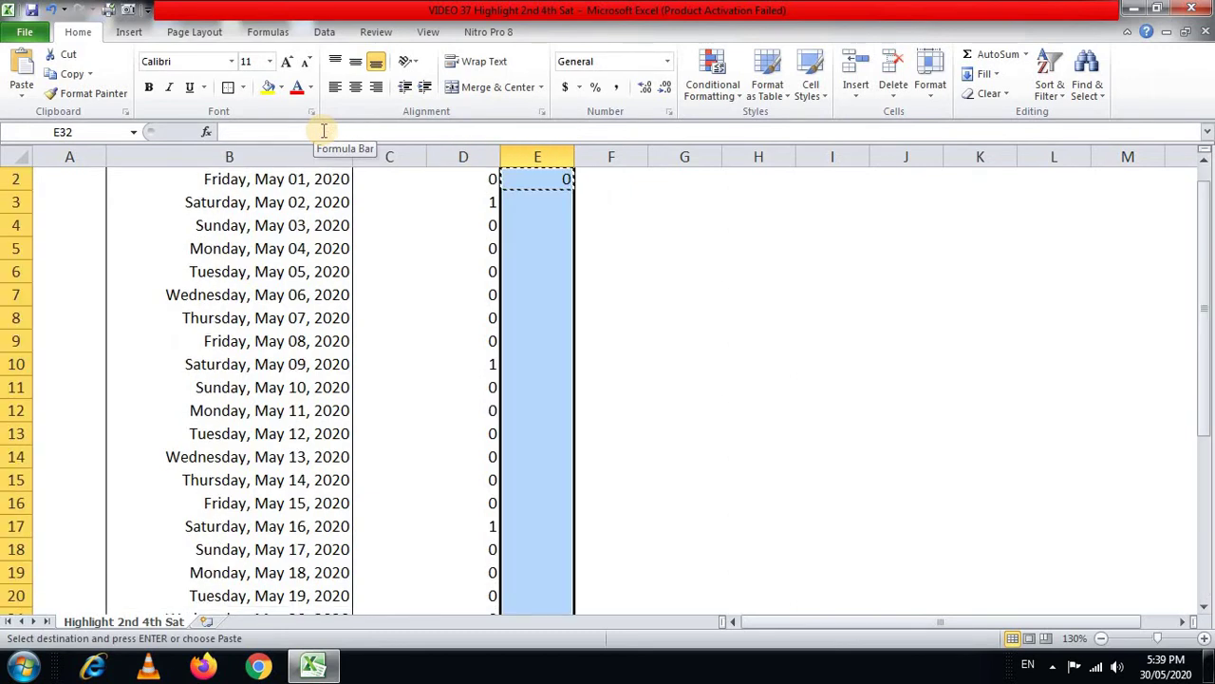
key(Return)
key(ctrl+Up)
key(Up)
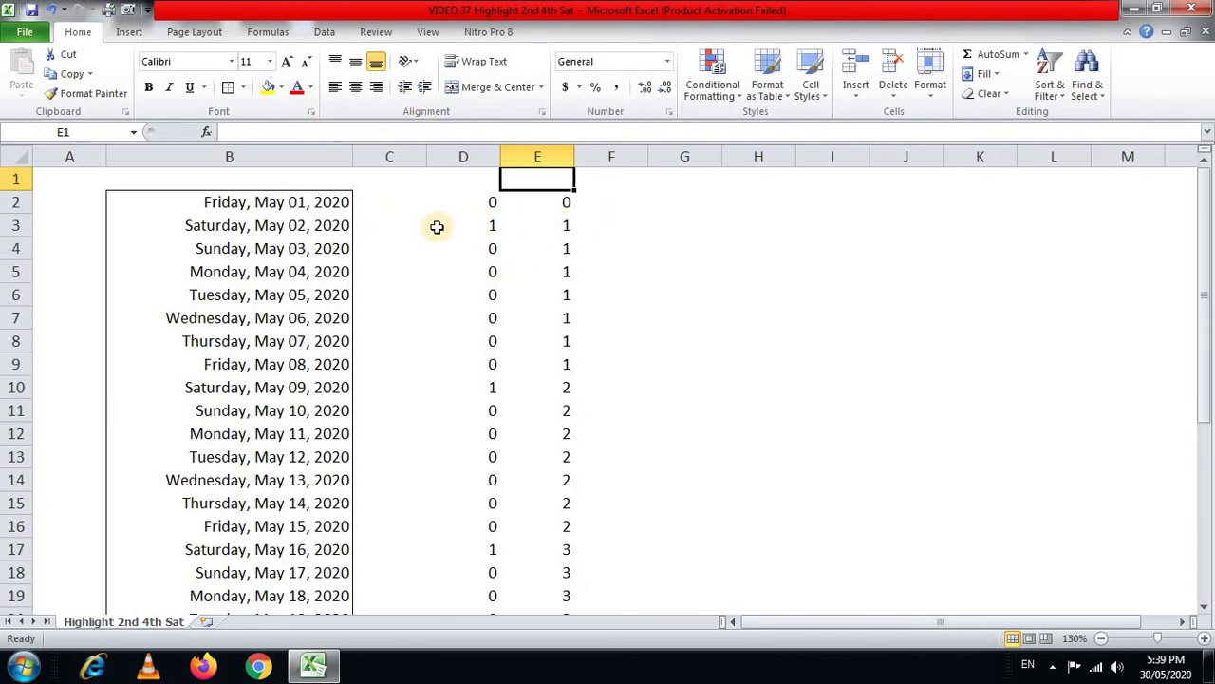
Examine the running count in column E against the Saturday dates and flags for May 02, May 09 and May 23
click(306, 227)
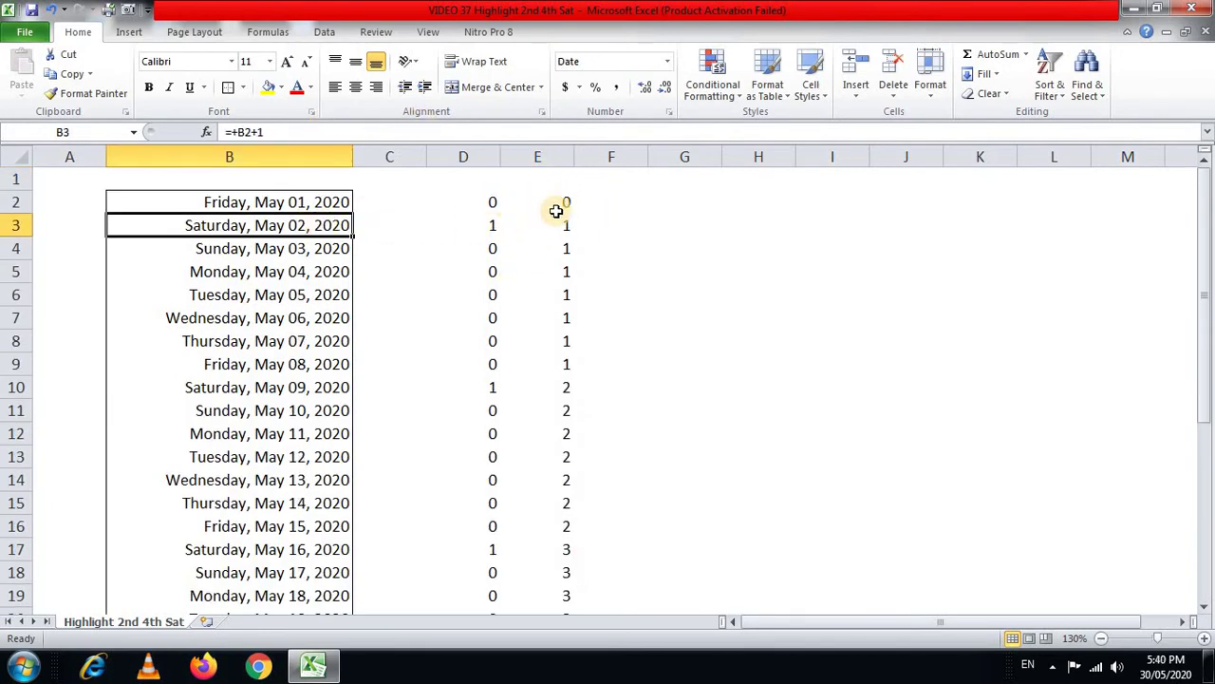
click(565, 225)
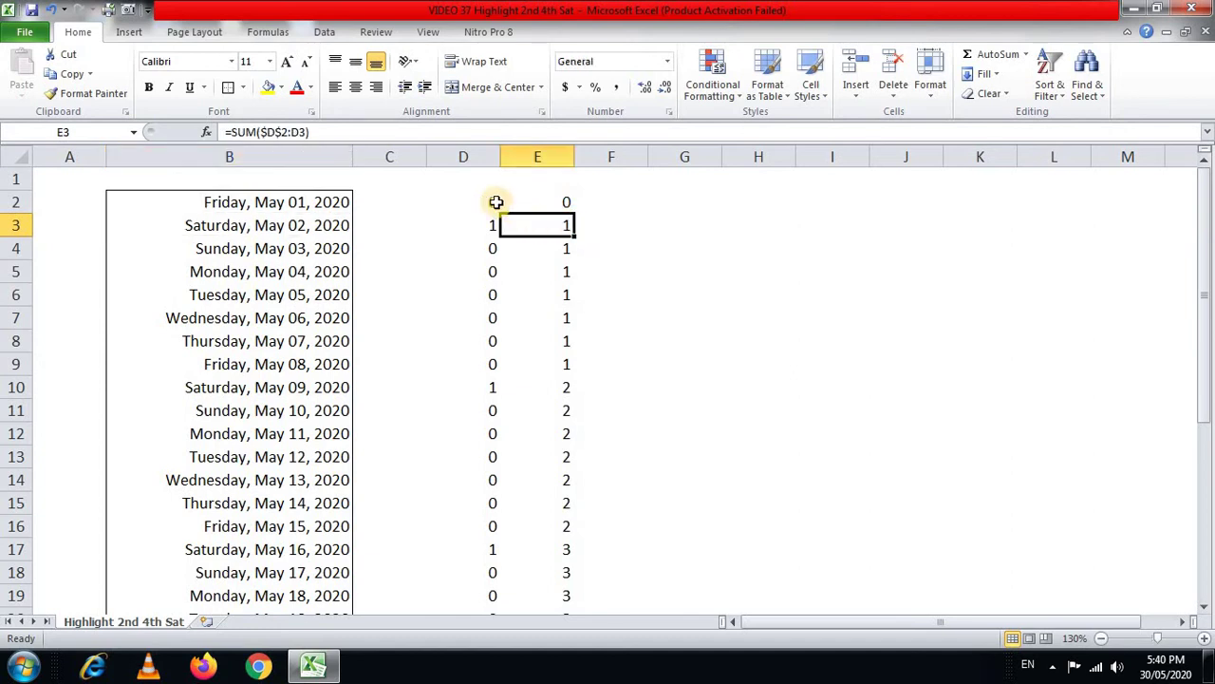
drag(495, 203, 494, 228)
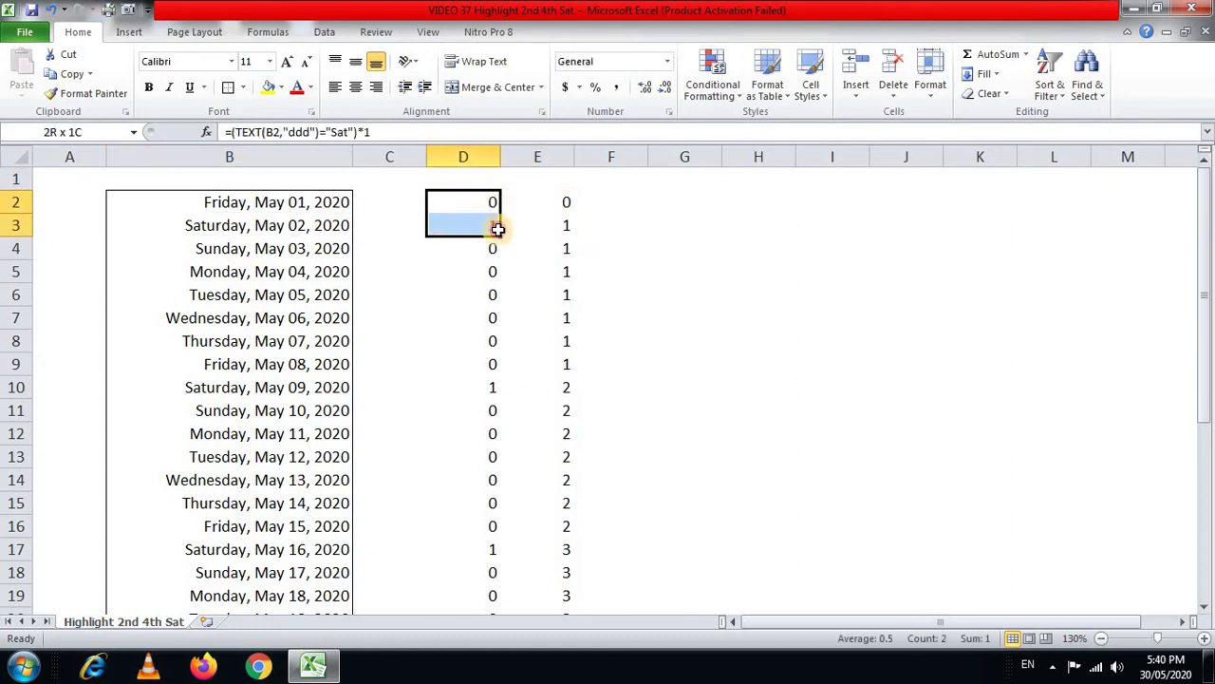
click(551, 225)
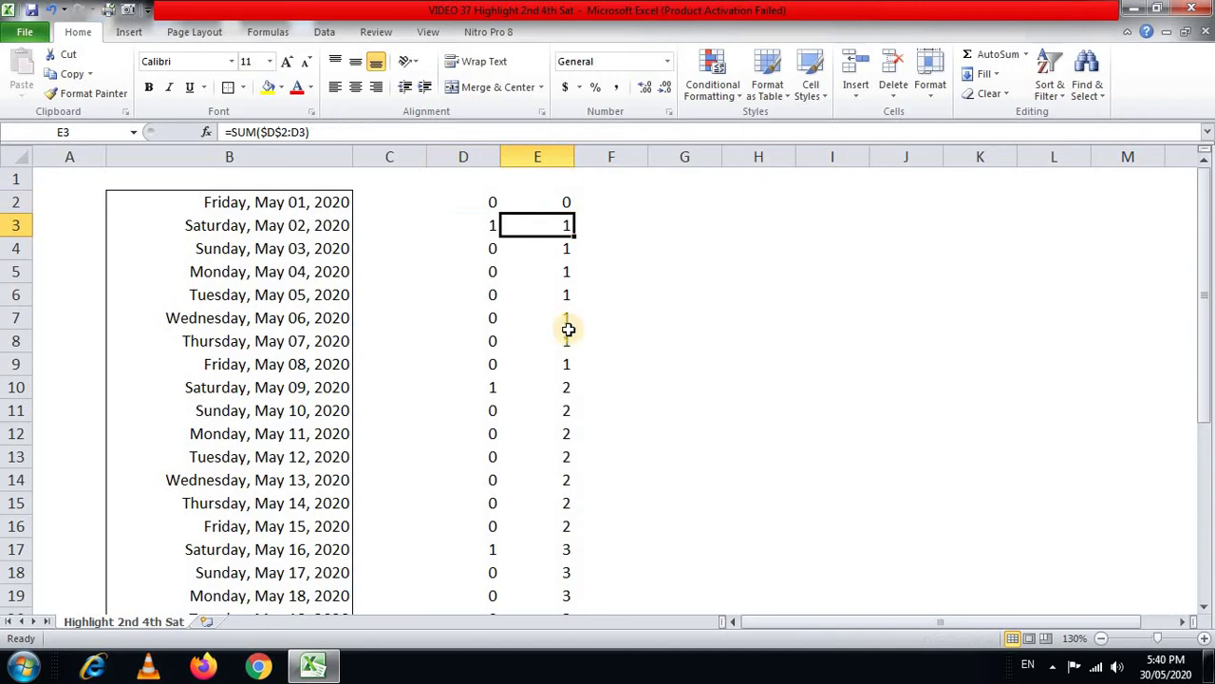
click(564, 389)
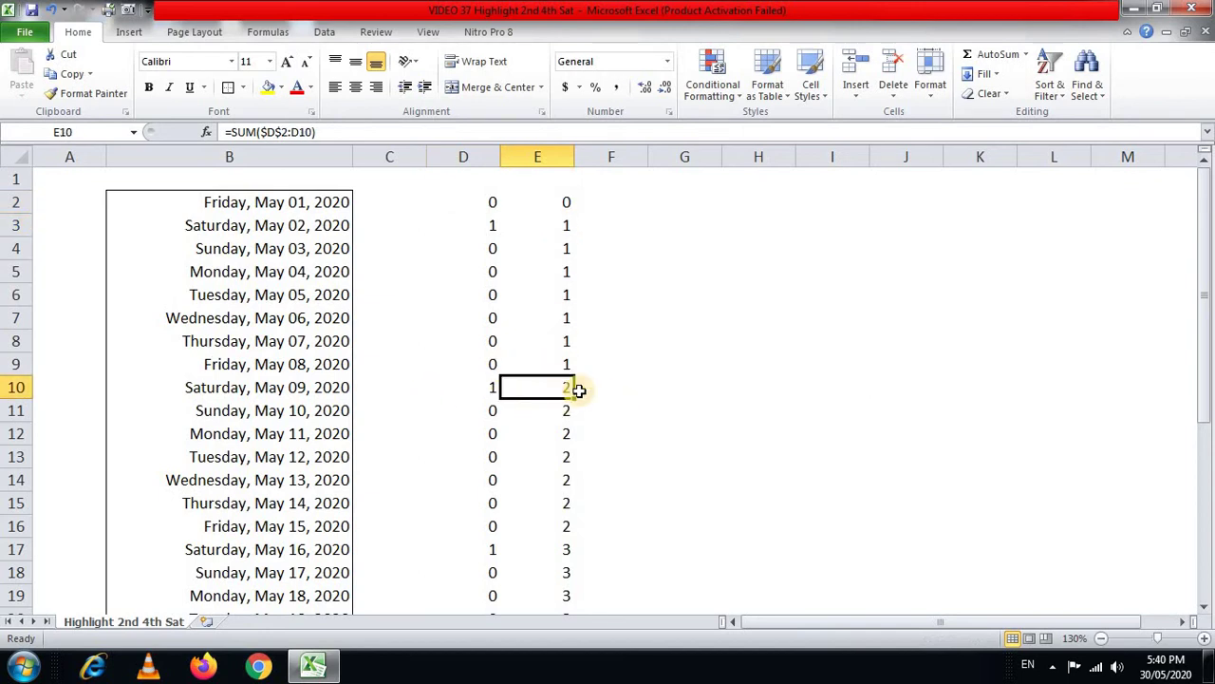
scroll(542, 399, down, 2)
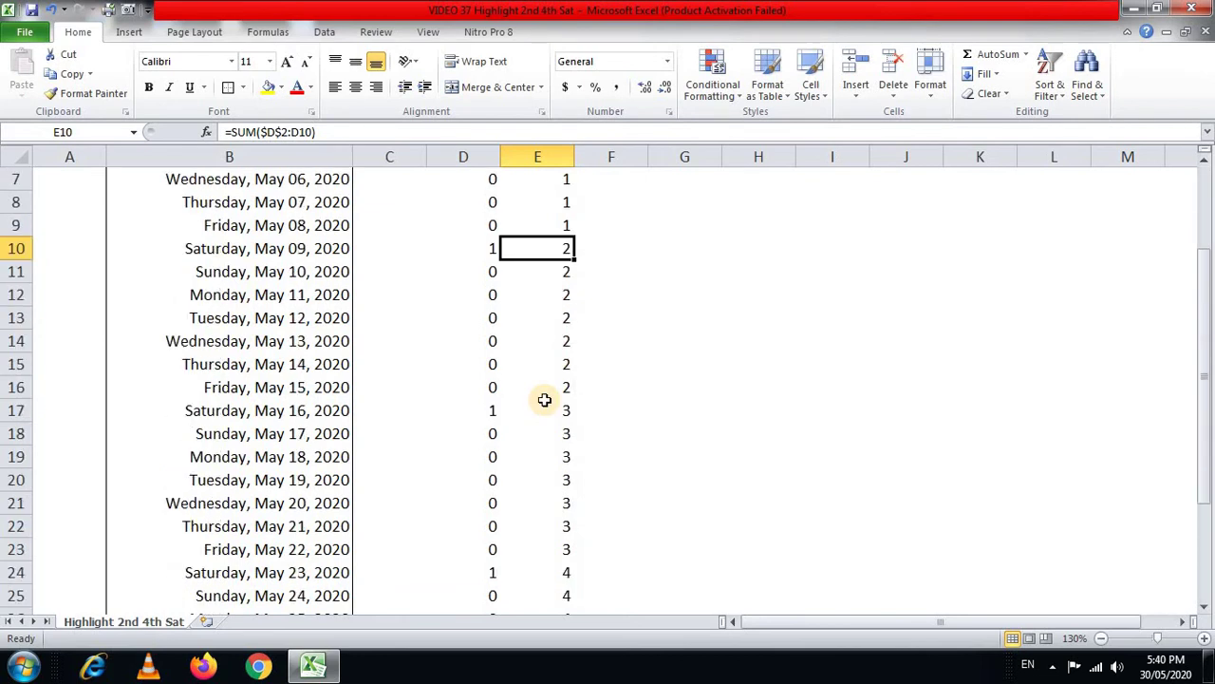
scroll(544, 399, down, 2)
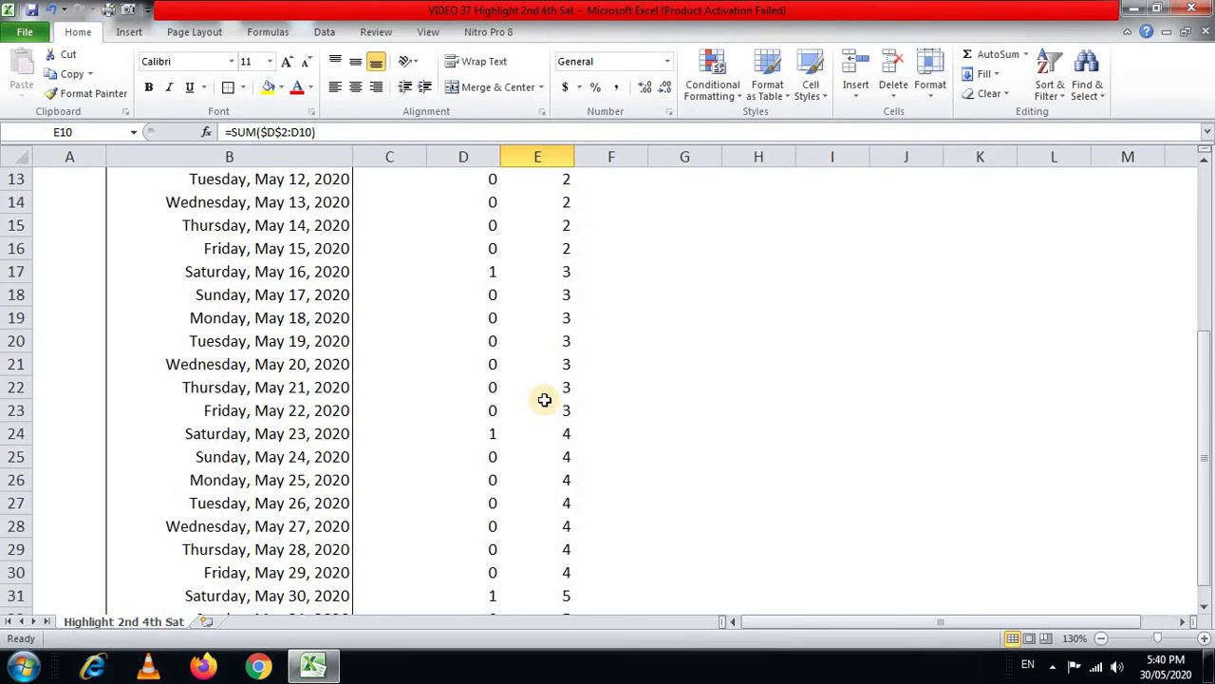
click(237, 436)
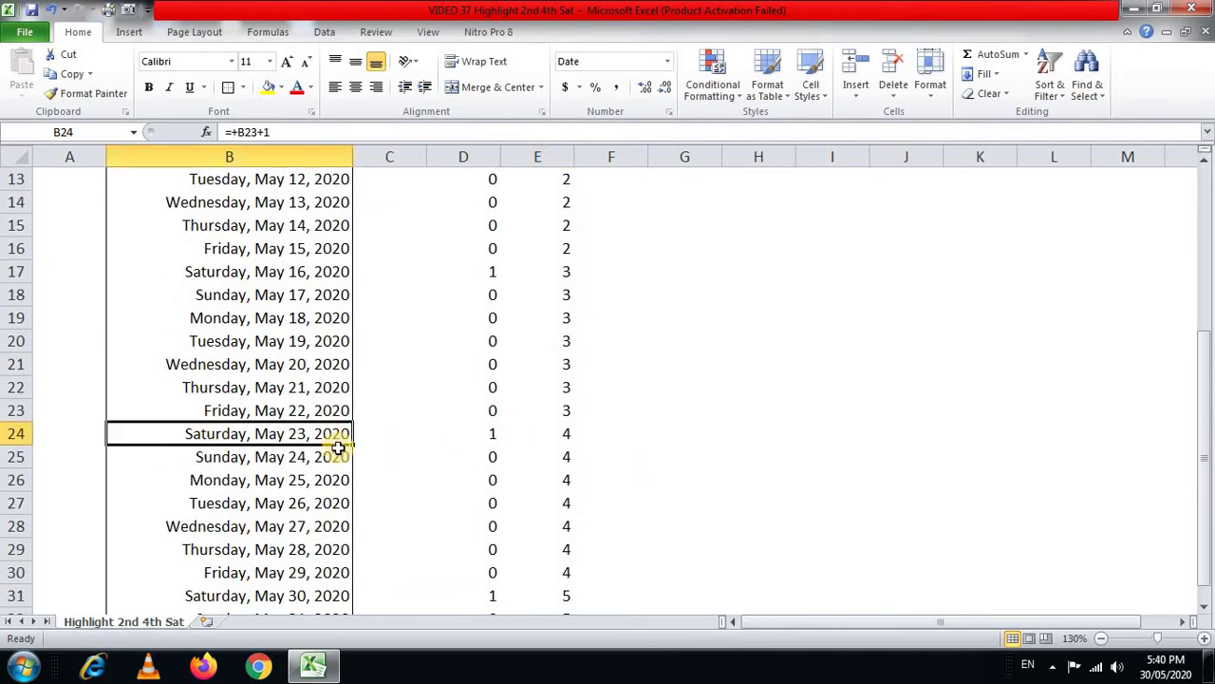
click(561, 430)
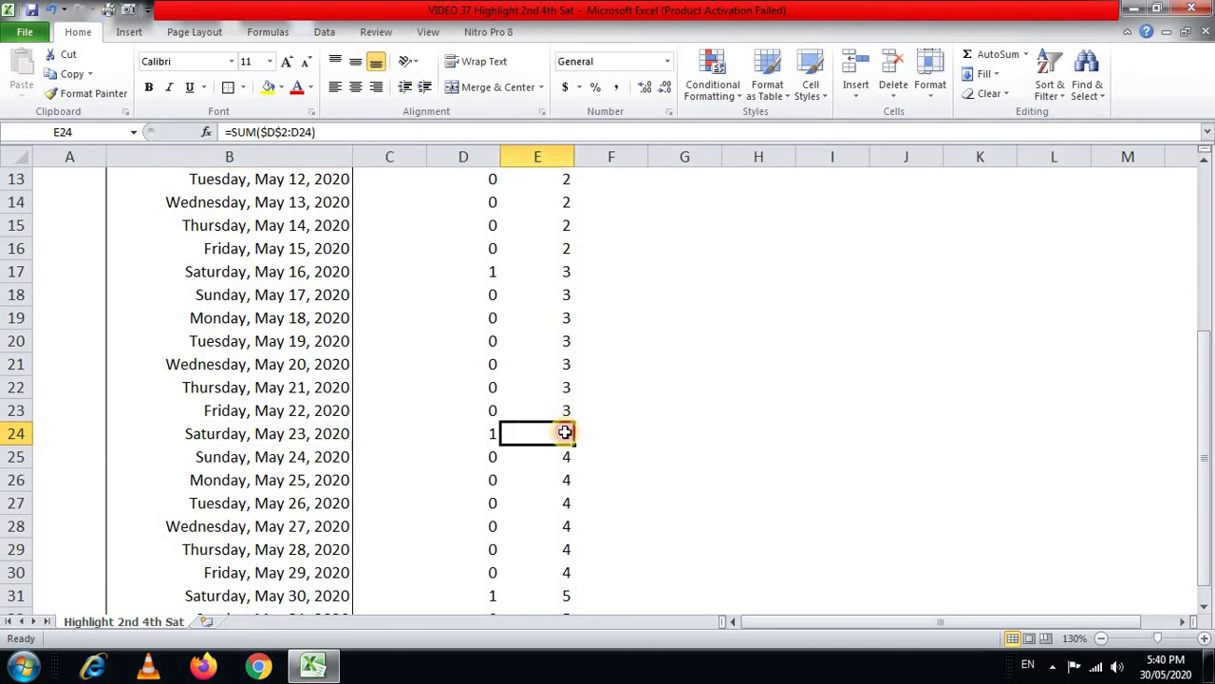
click(495, 415)
click(494, 432)
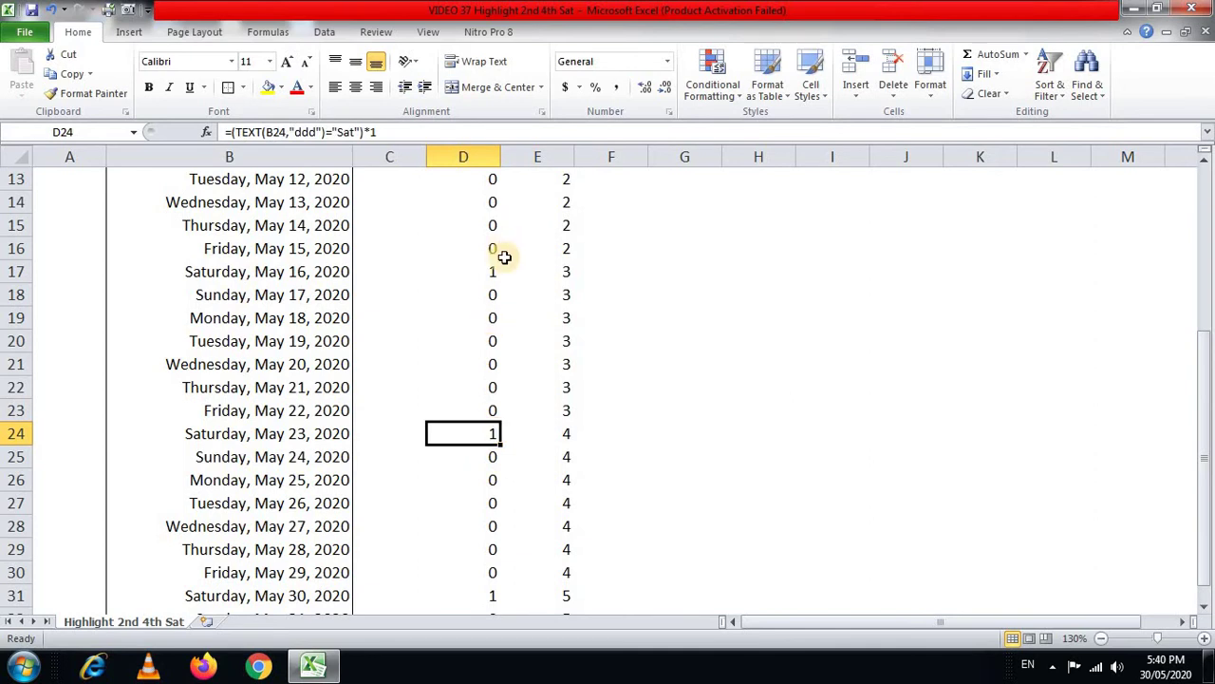
click(570, 433)
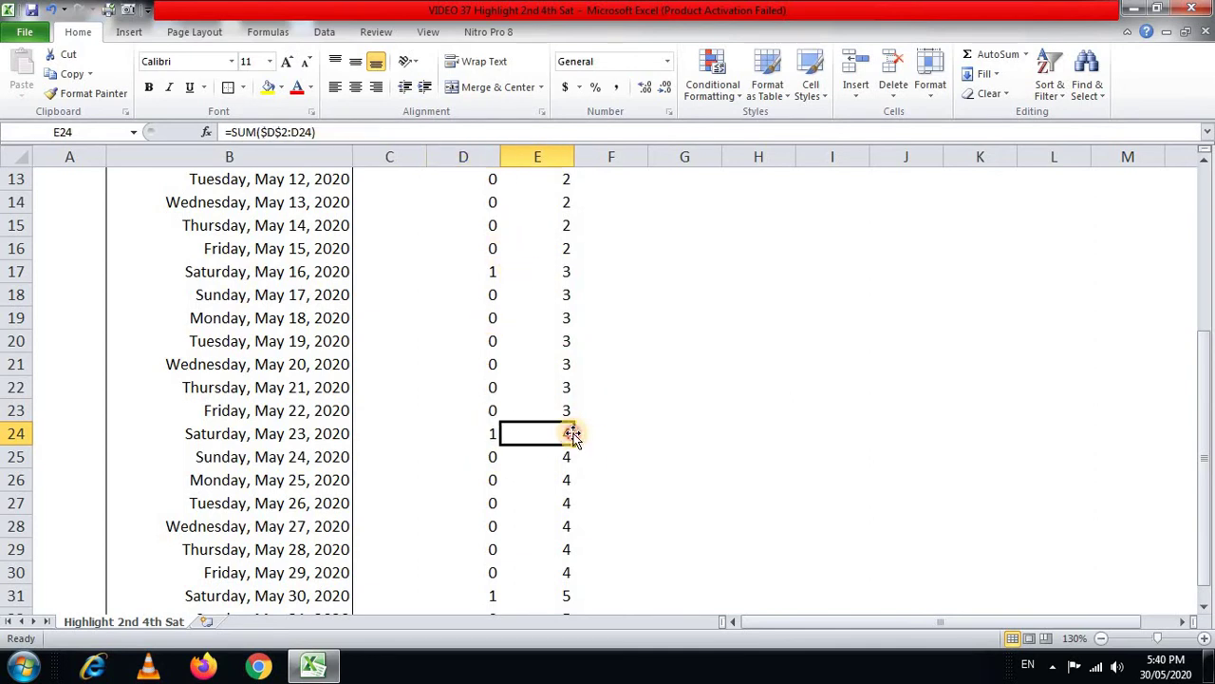
scroll(570, 433, up, 4)
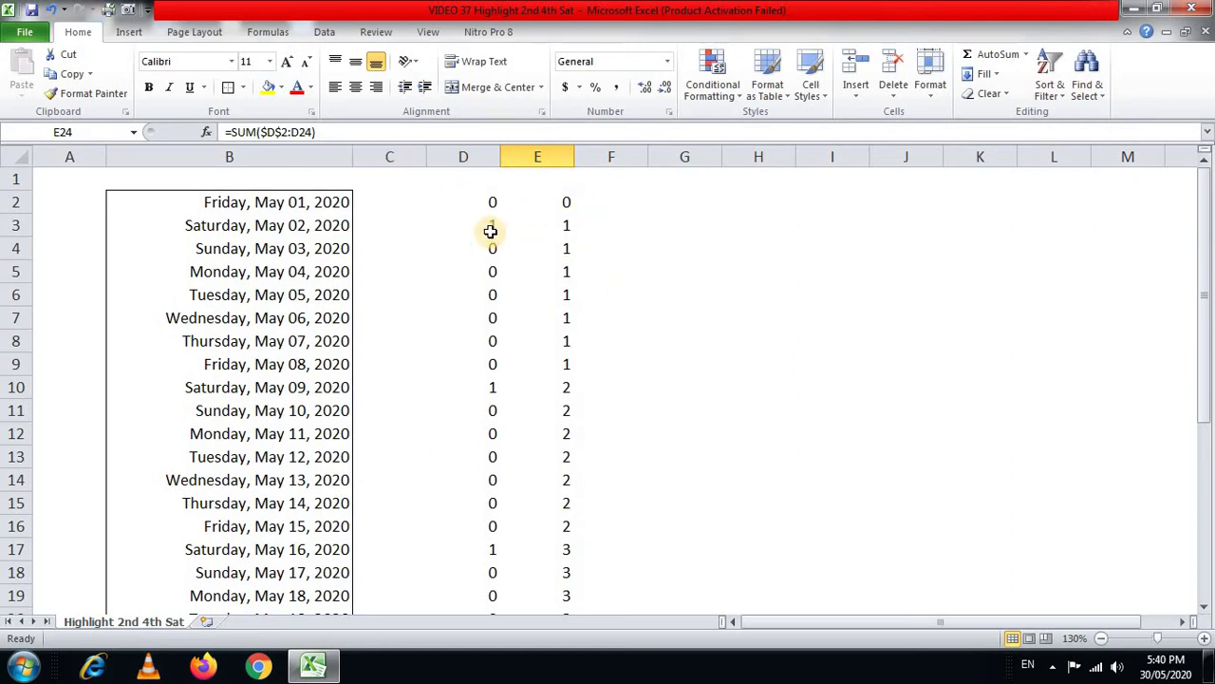
click(635, 203)
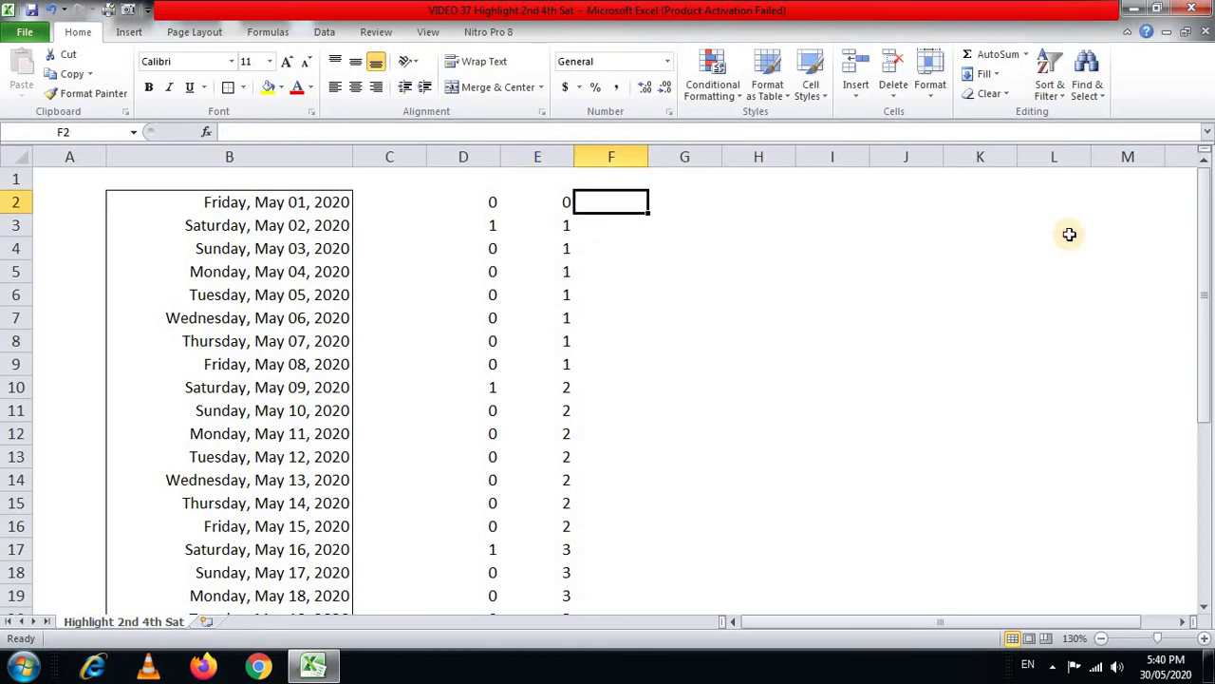
text(=)
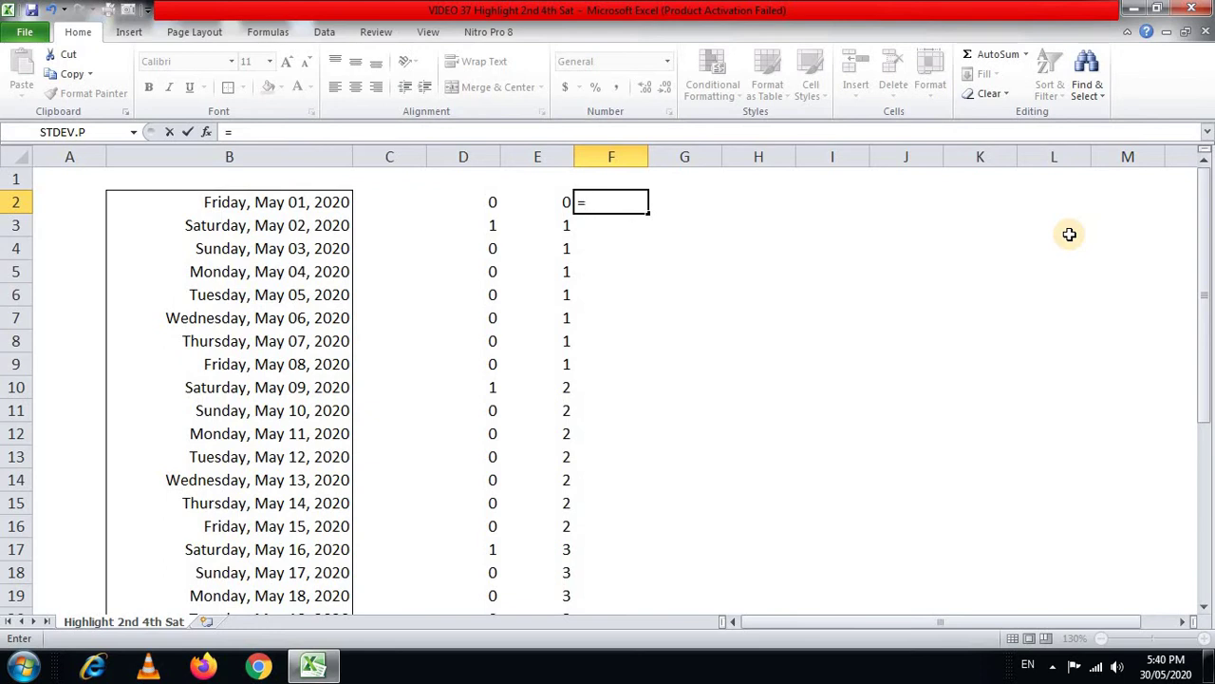
text(and)
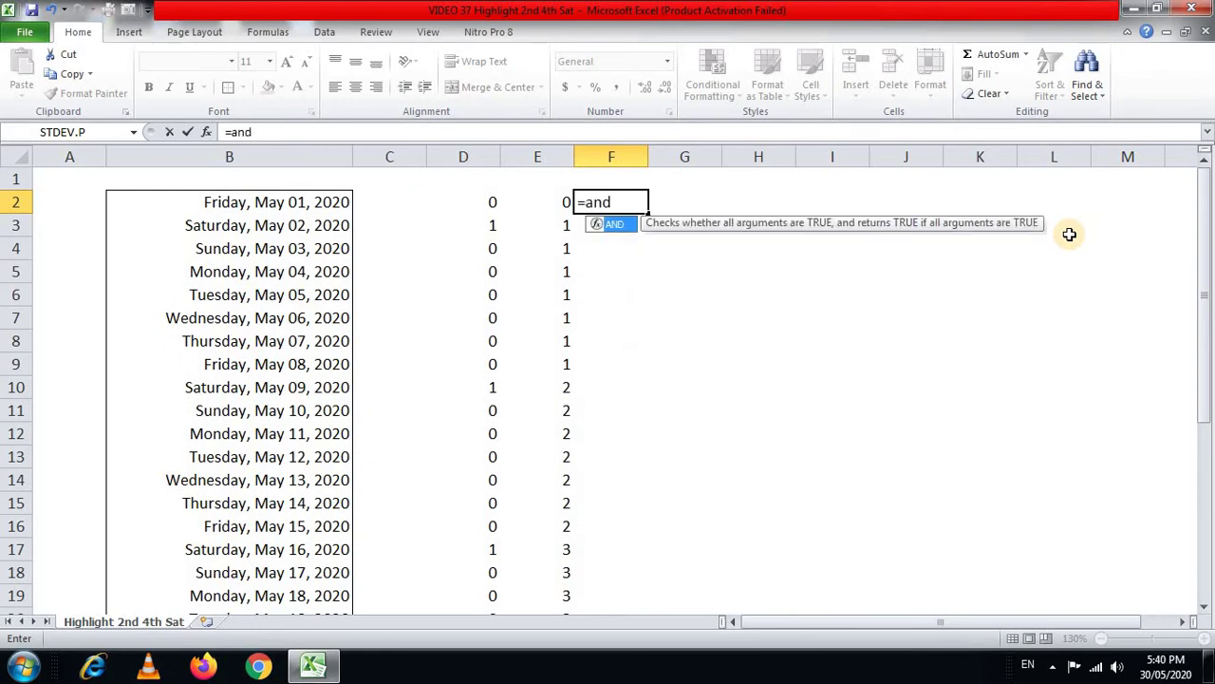
key(Escape)
key(Escape)
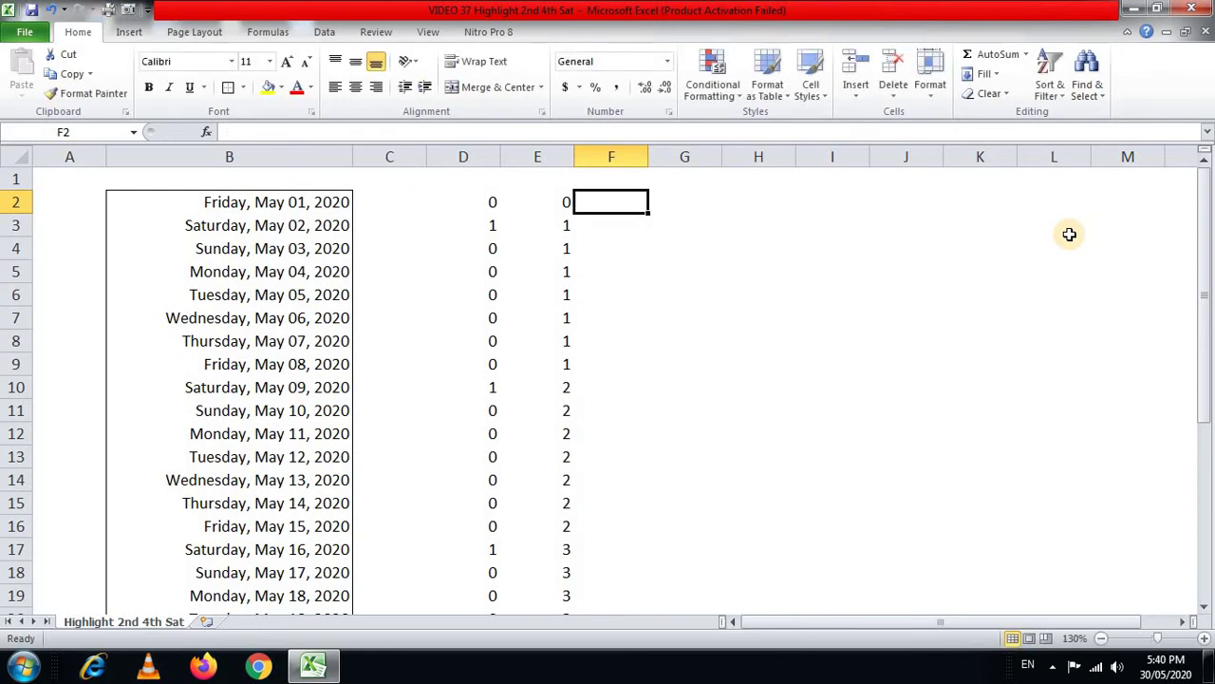
Copy the Saturday test (TEXT(B2,"ddd")="Sat") out of the formula in cell D2, without the *1 part
key(Left)
key(Left)
key(F2)
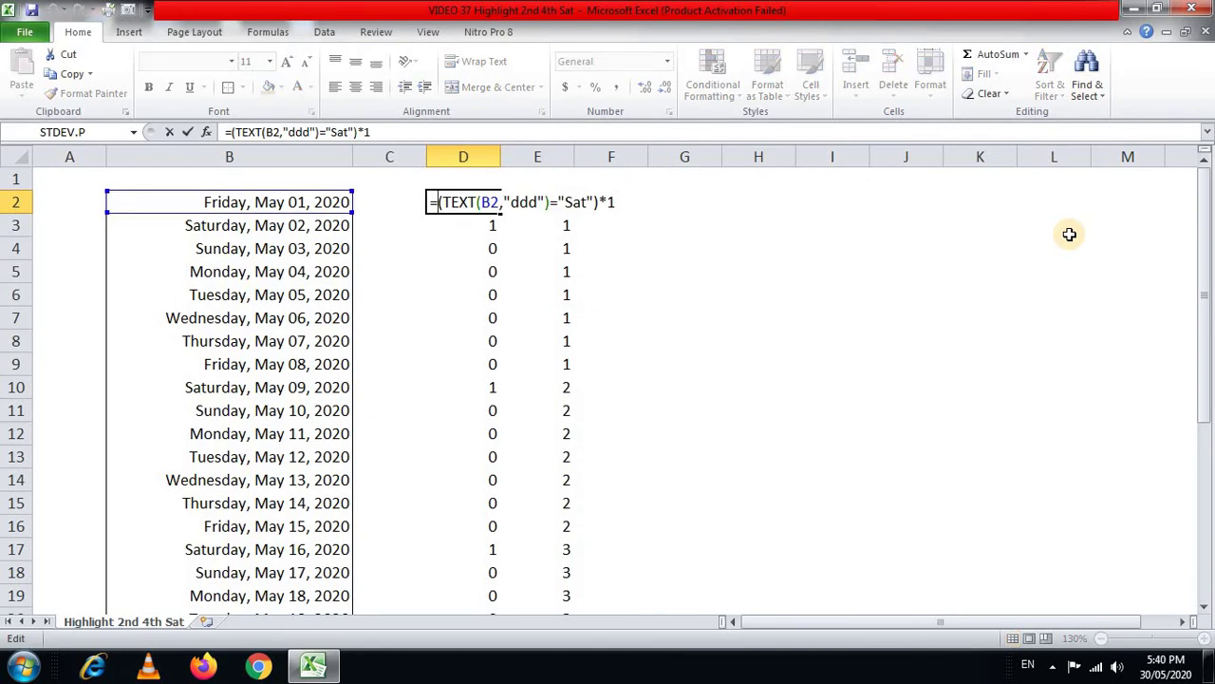
key(shift+End)
key(shift+Left)
key(shift+Left)
key(shift+Right)
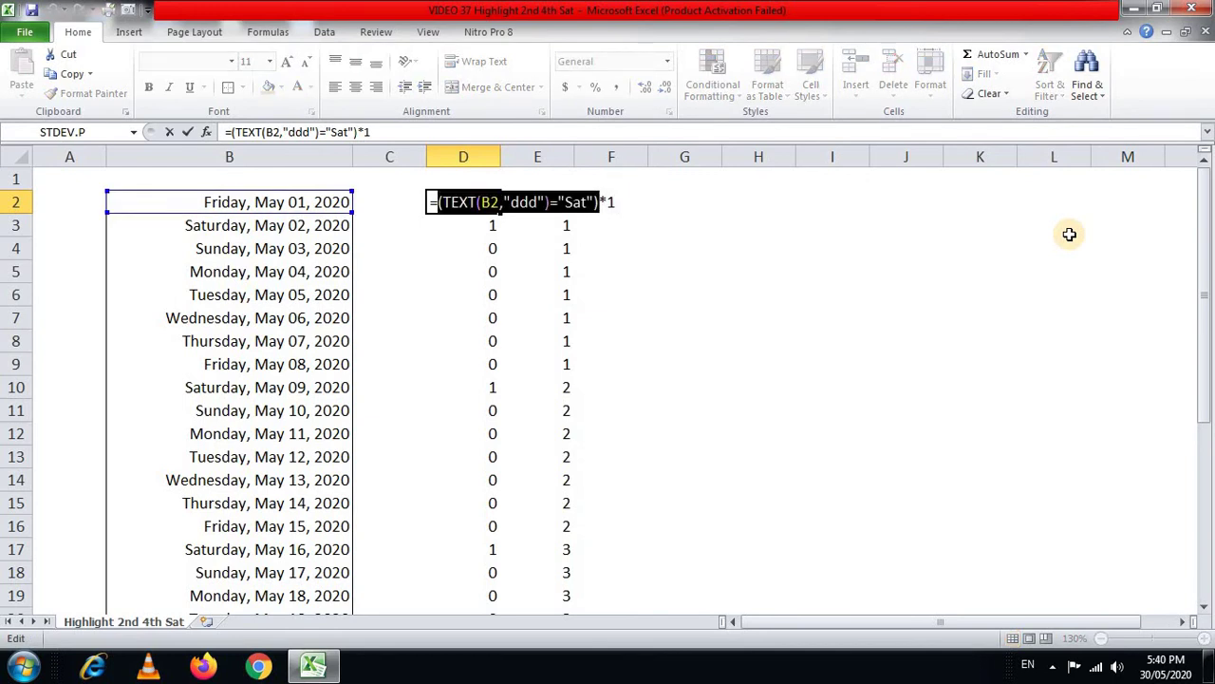
key(Escape)
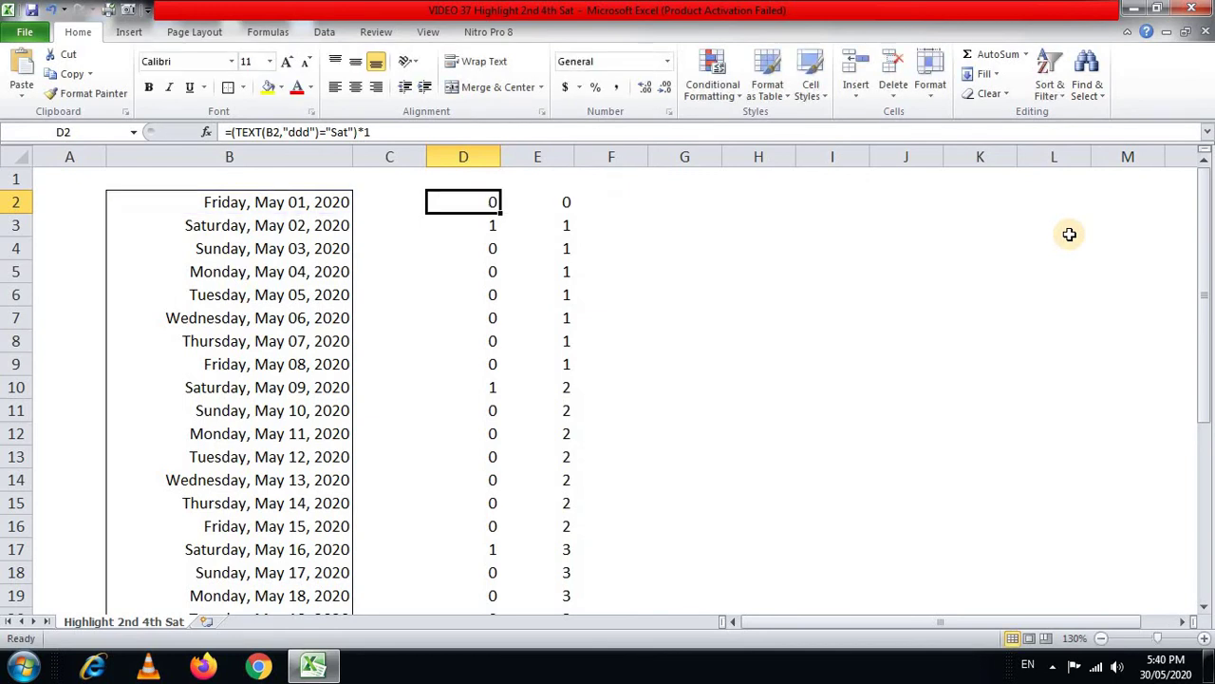
Enter the formula =AND((TEXT(B2,"ddd")="Sat"),E2=2) in cell F2 and copy that cell
key(Right)
key(Right)
text(=and)
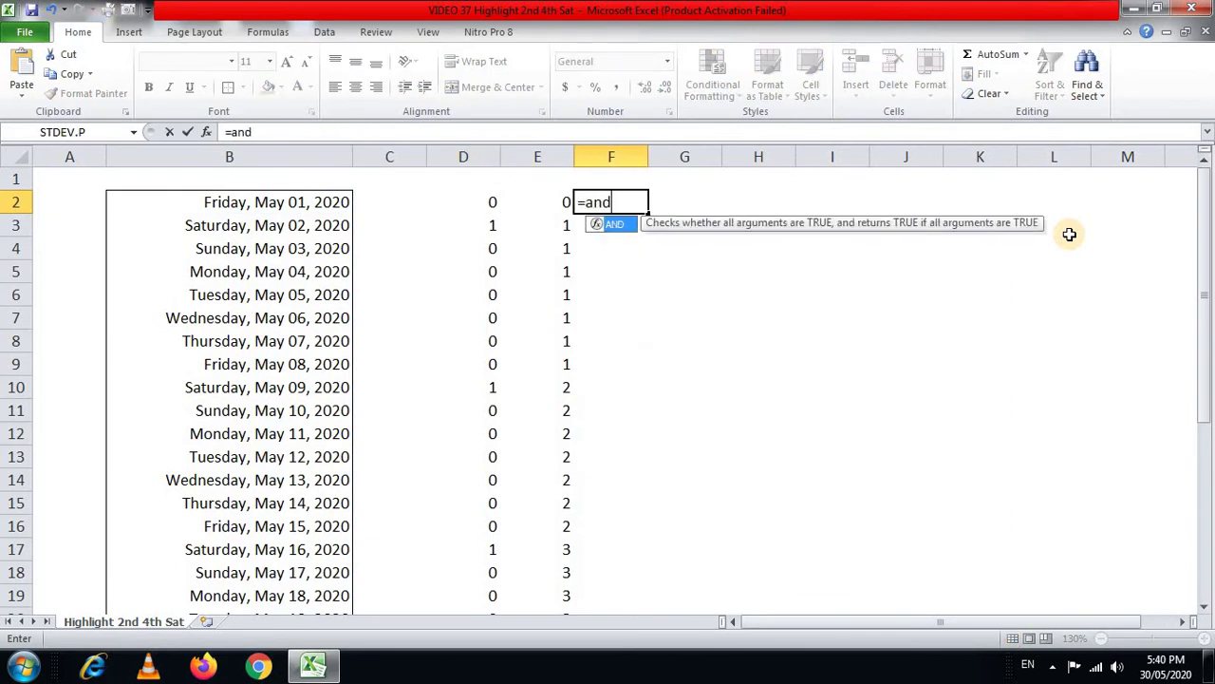
key(Tab)
text((TEXT(B2,"ddd")="Sat"))
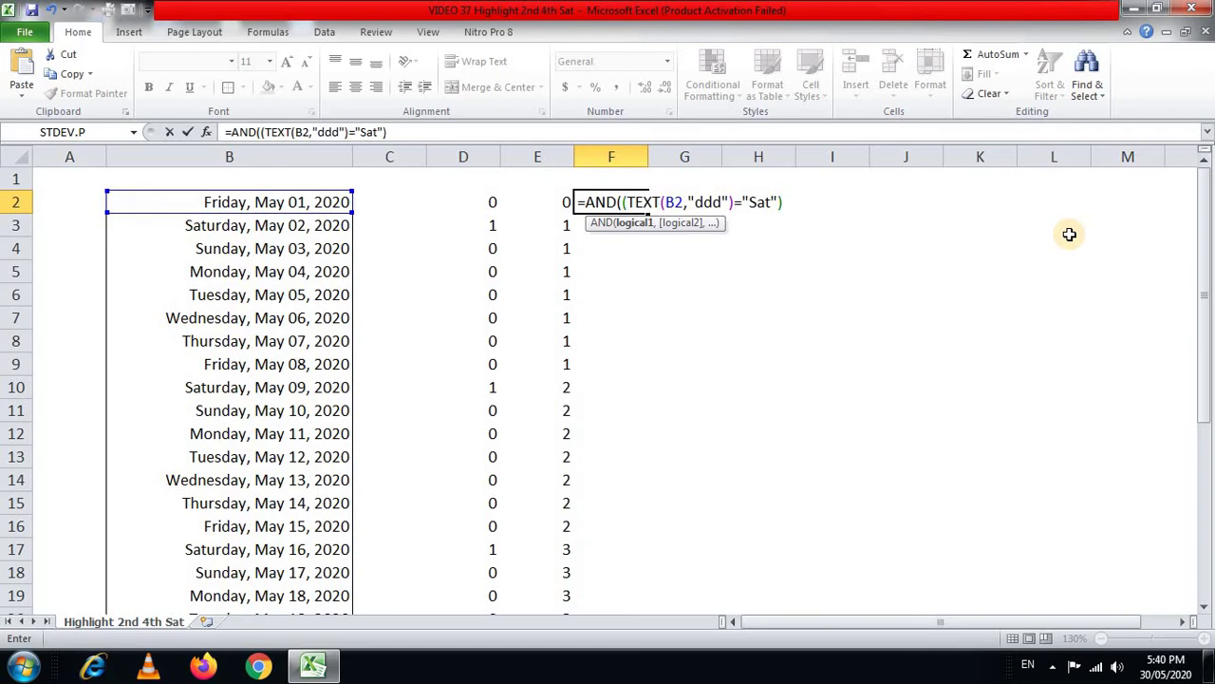
text(,)
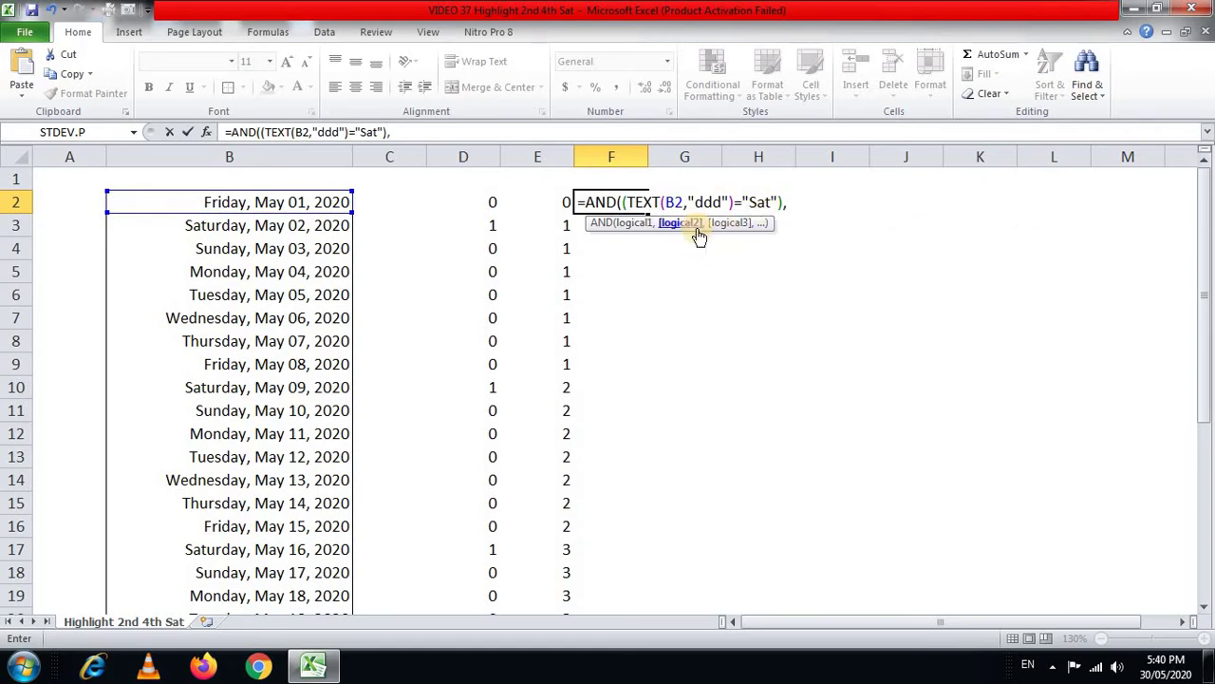
click(544, 202)
text(=)
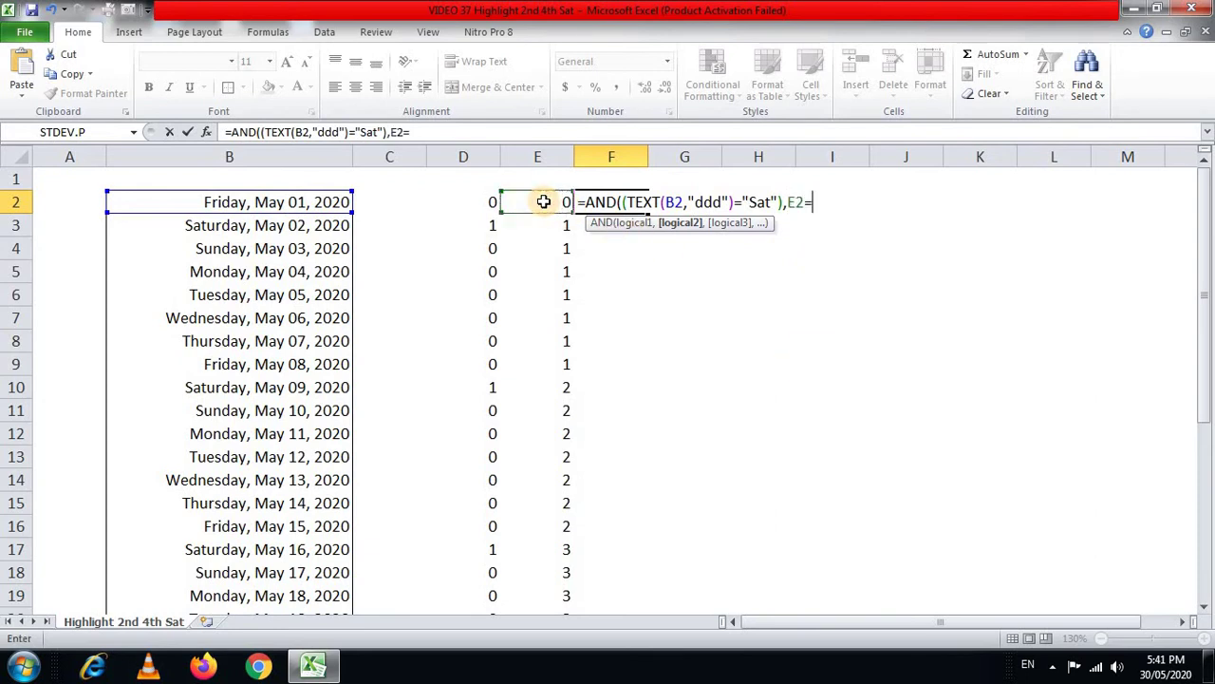
text(2))
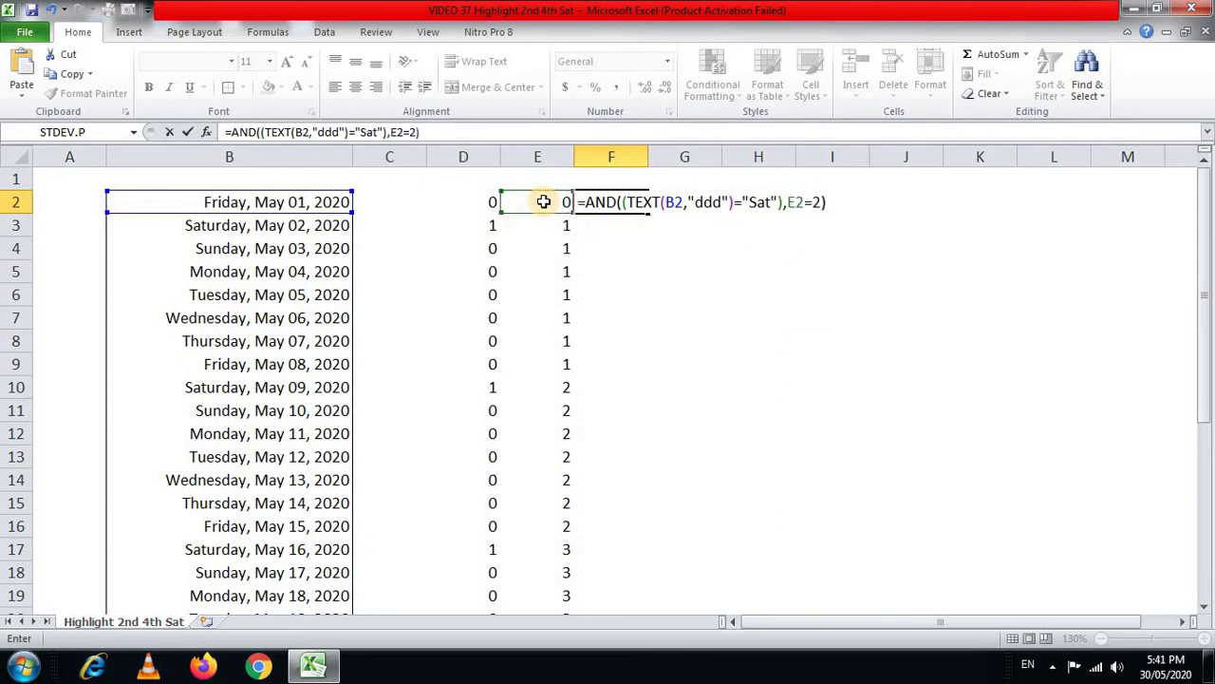
key(ctrl+Return)
key(ctrl+c)
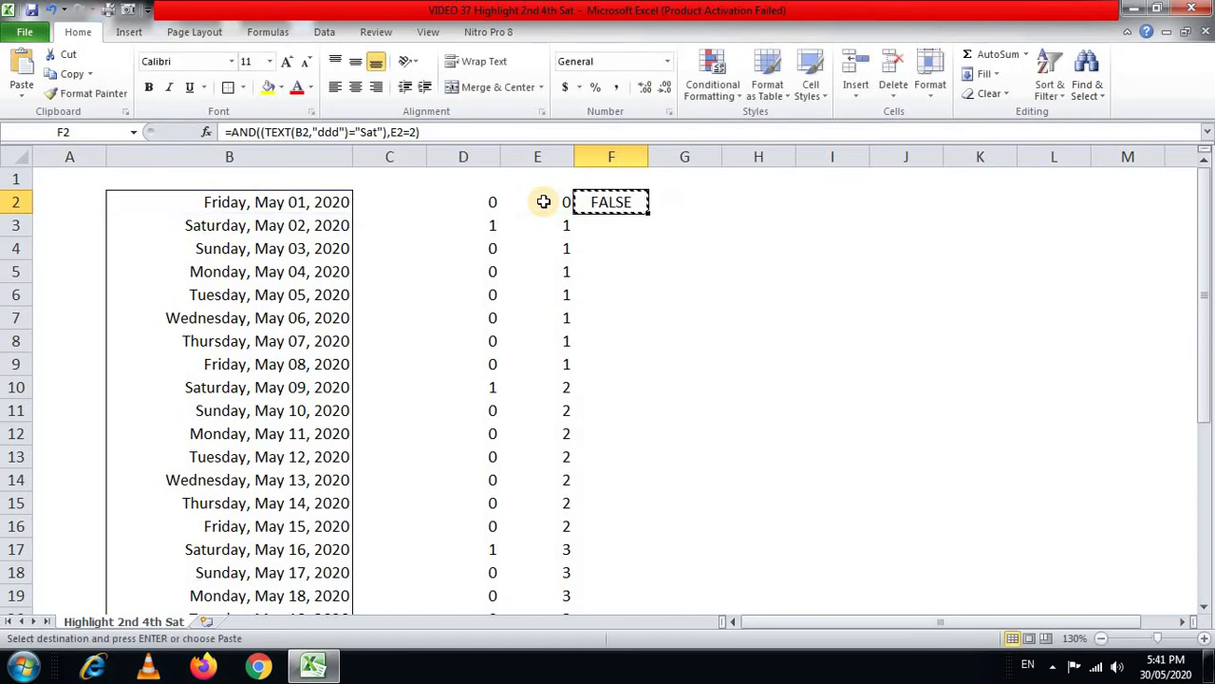
Test the copied F2 formula in cell F10, on the May 09 row, and clear it from that cell
key(Down)
key(Down)
key(Down)
key(Down)
key(Down)
key(Down)
key(Down)
key(Down)
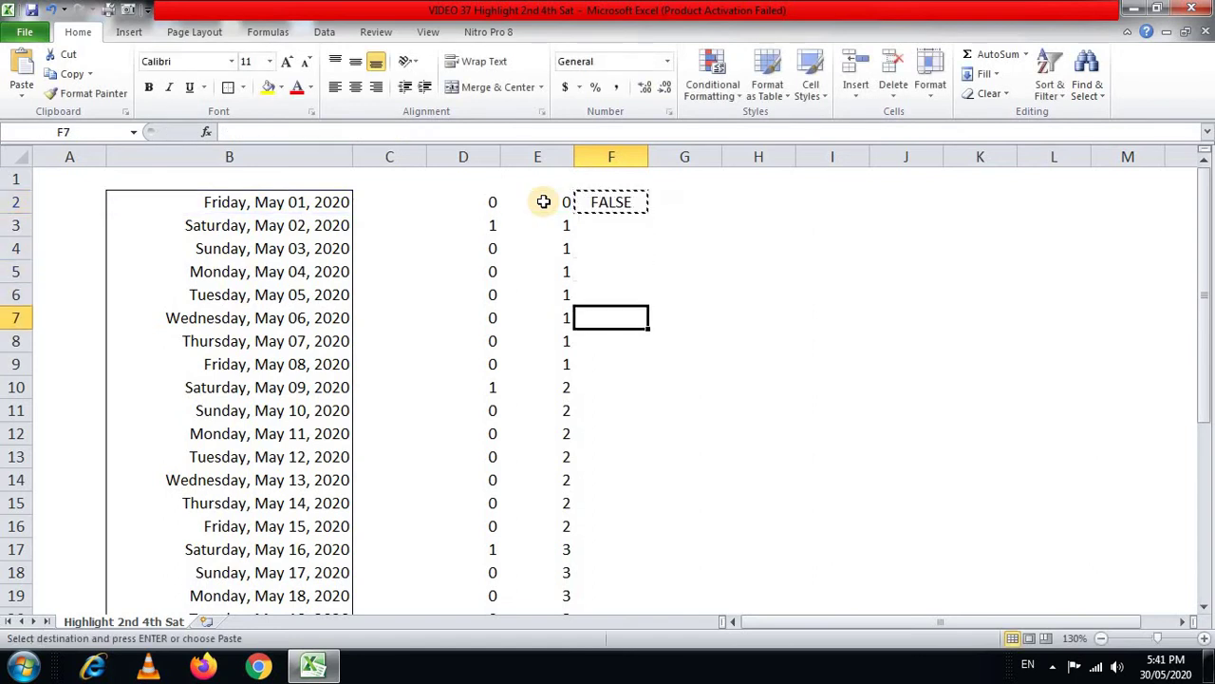
key(Left)
key(Left)
key(Left)
key(Left)
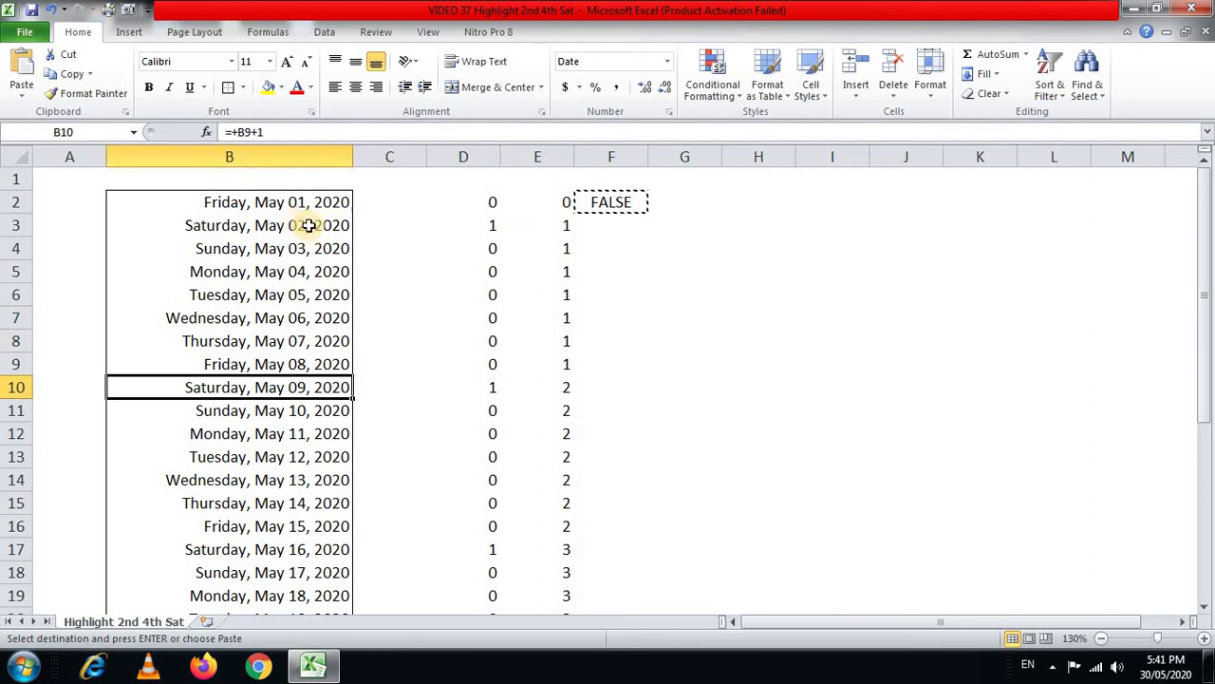
click(621, 389)
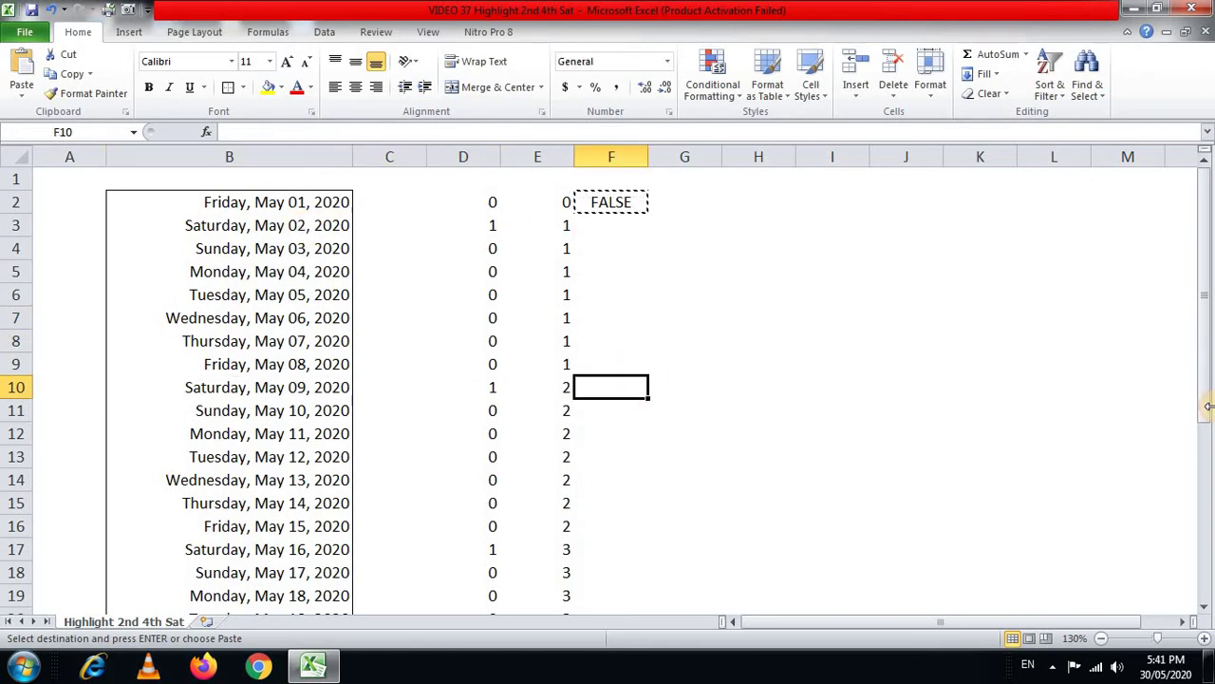
key(ctrl+v)
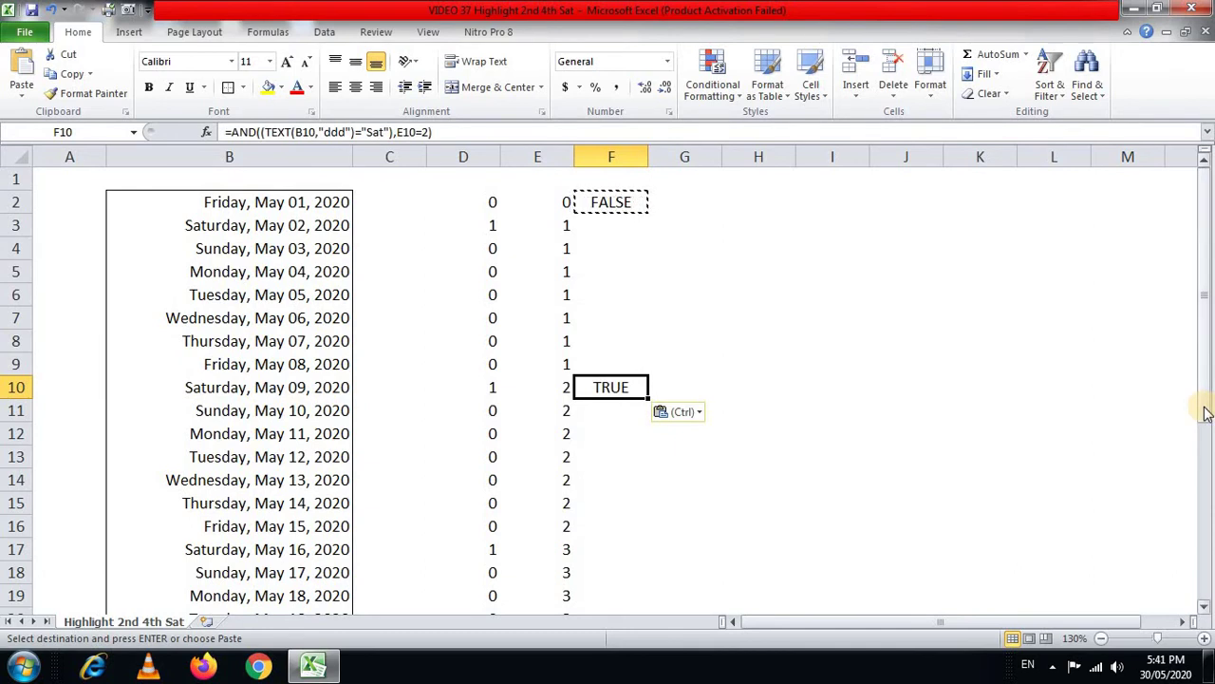
key(ctrl)
key(Escape)
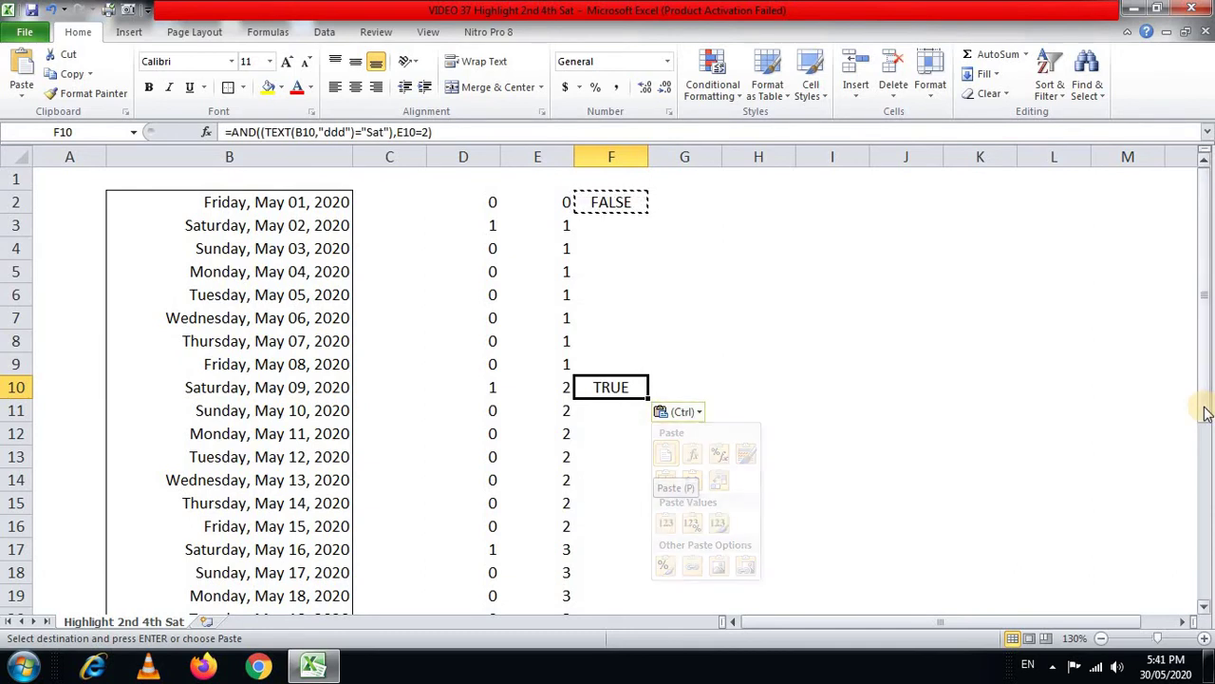
key(Delete)
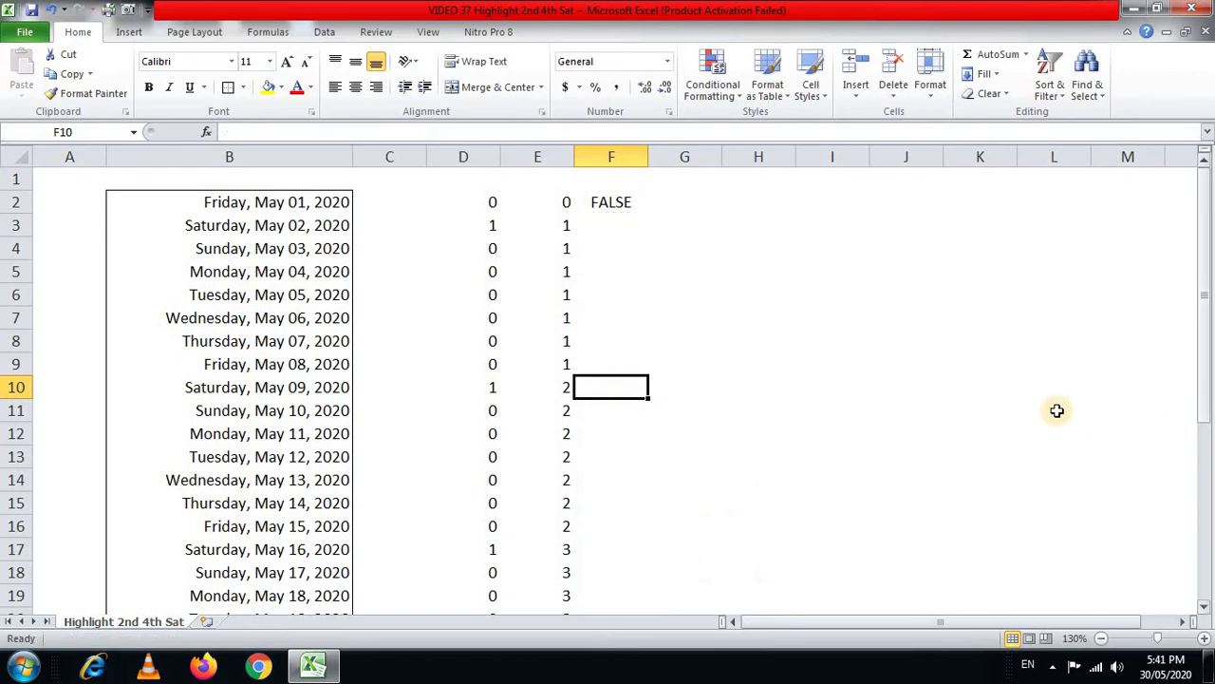
Wrap the AND test in cell F2 in an OR function and add a comma for a second condition
click(615, 202)
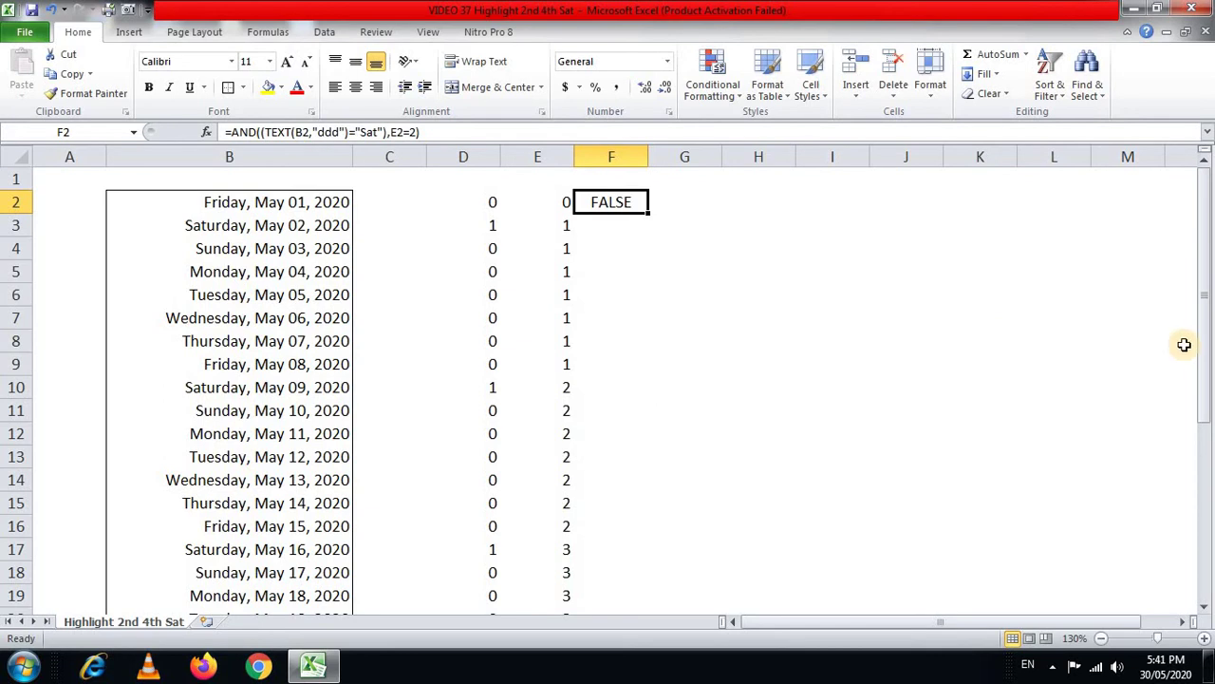
key(F2)
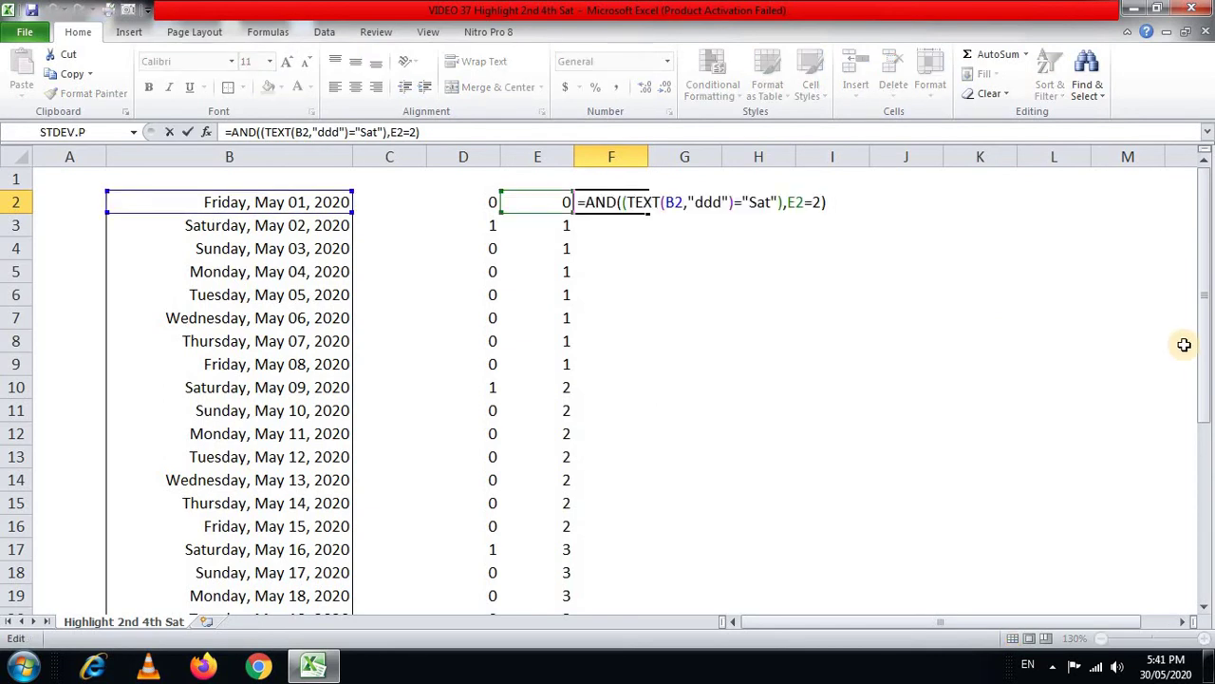
key(Right)
text(o)
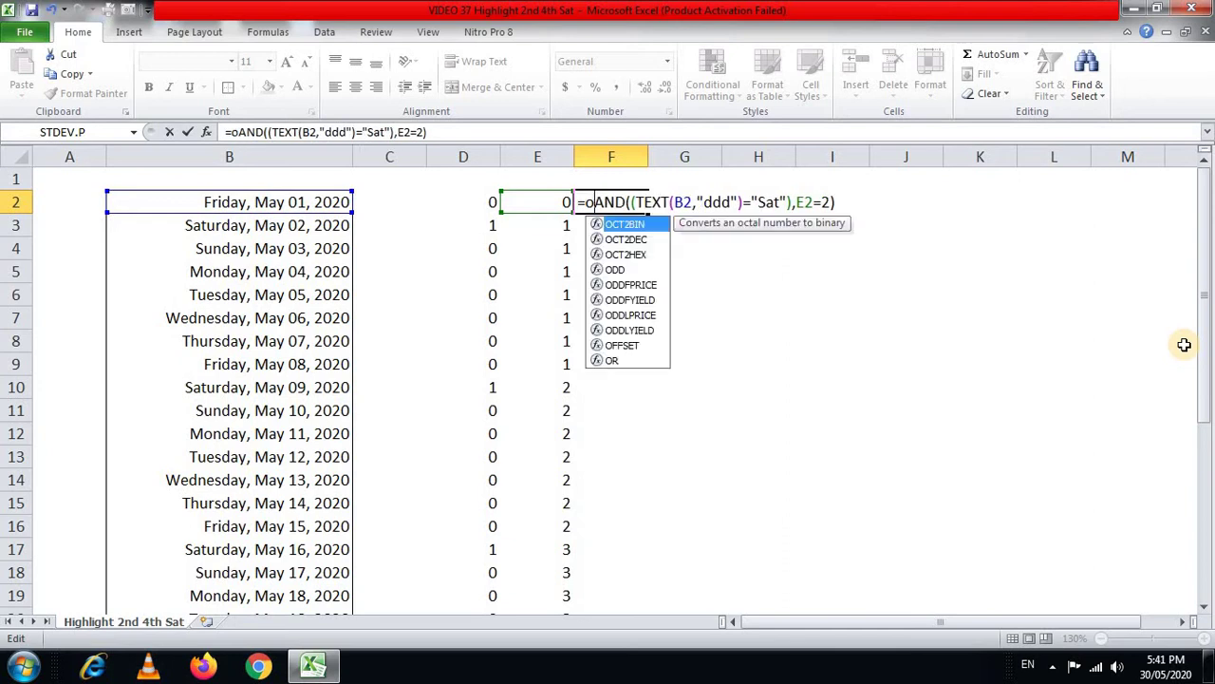
text(r)
key(Tab)
text(()
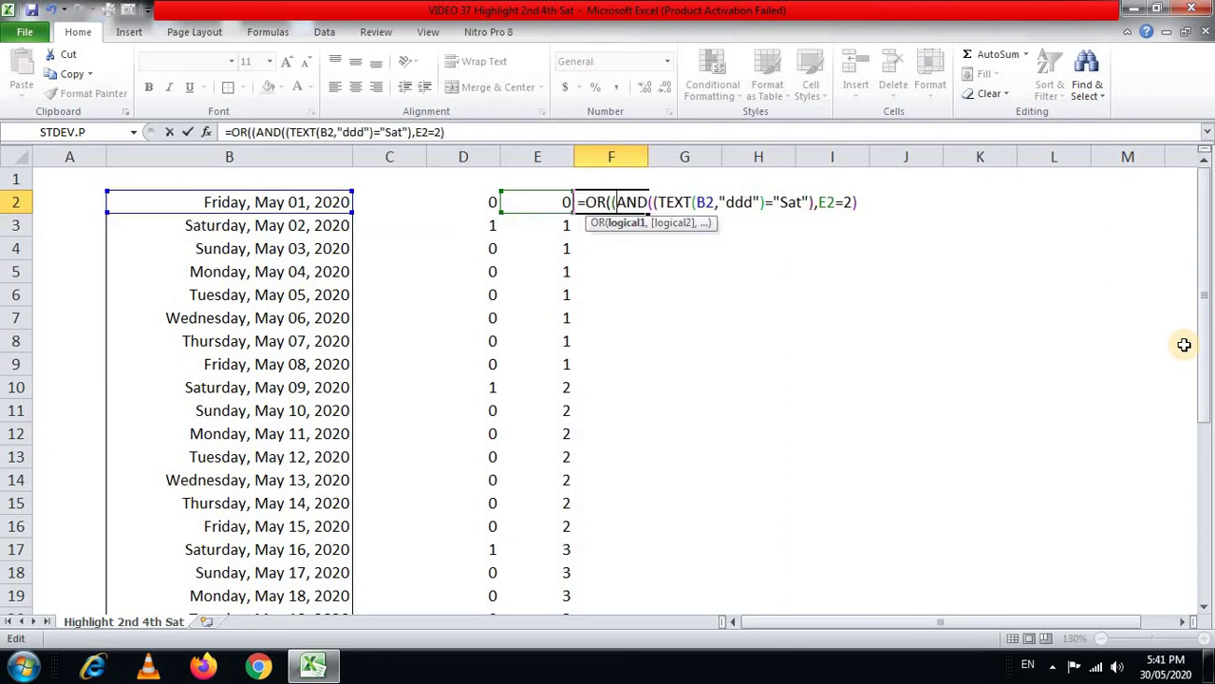
key(End)
text(),)
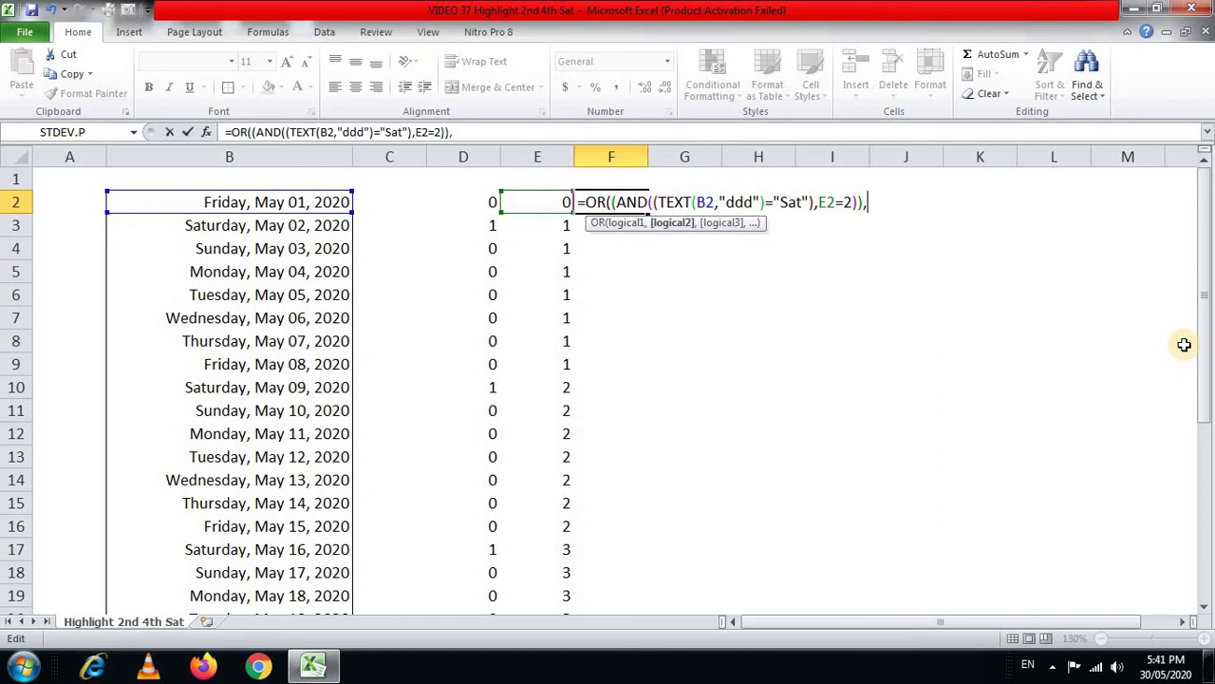
Duplicate the condition (AND((TEXT(B2,"ddd")="Sat"),E2=2)) as the second argument of the OR formula
click(251, 132)
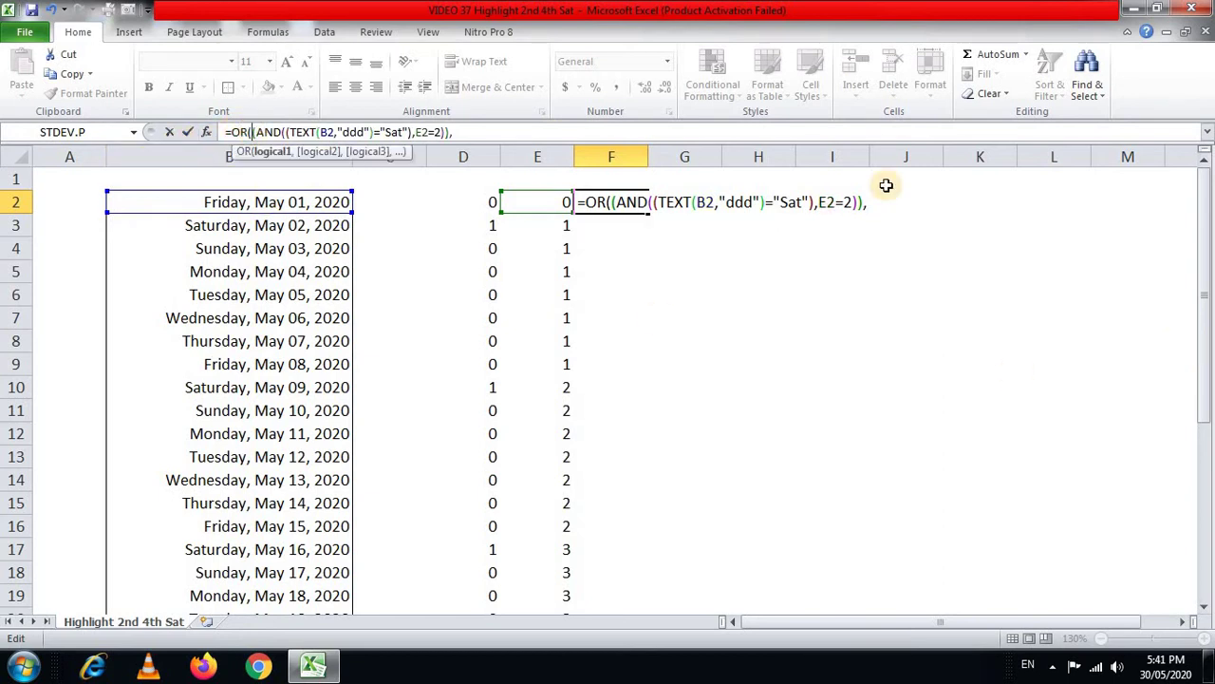
drag(253, 132, 448, 132)
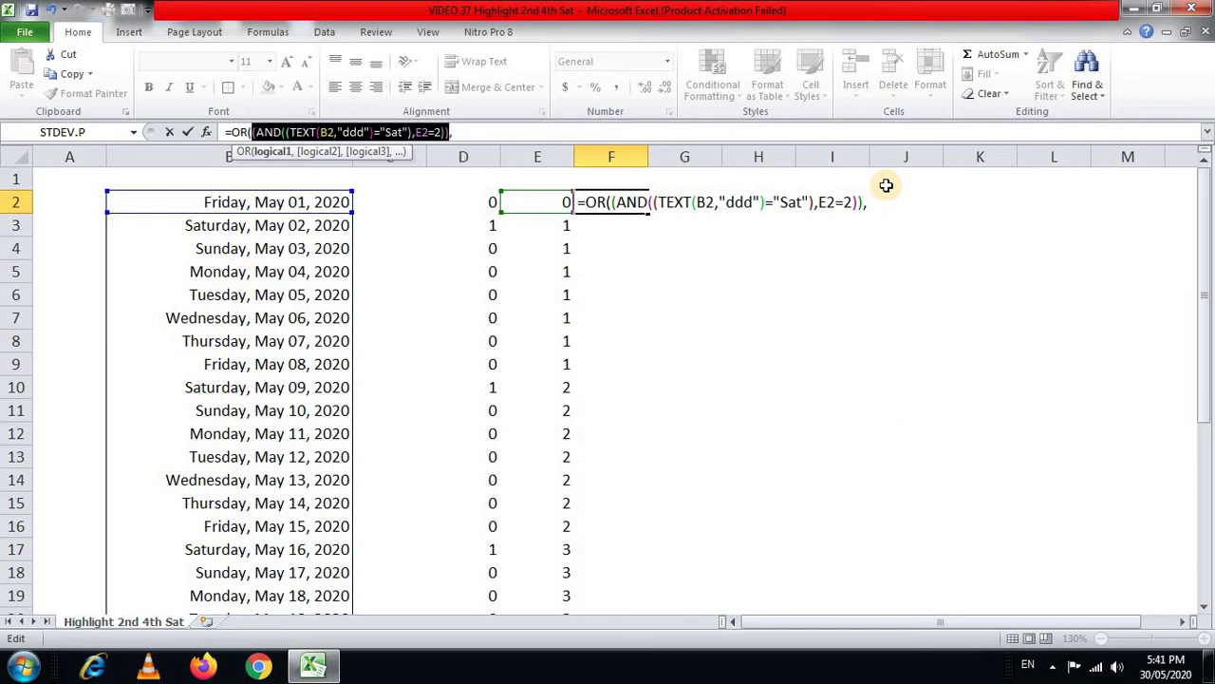
key(ctrl+c)
key(End)
key(ctrl+v)
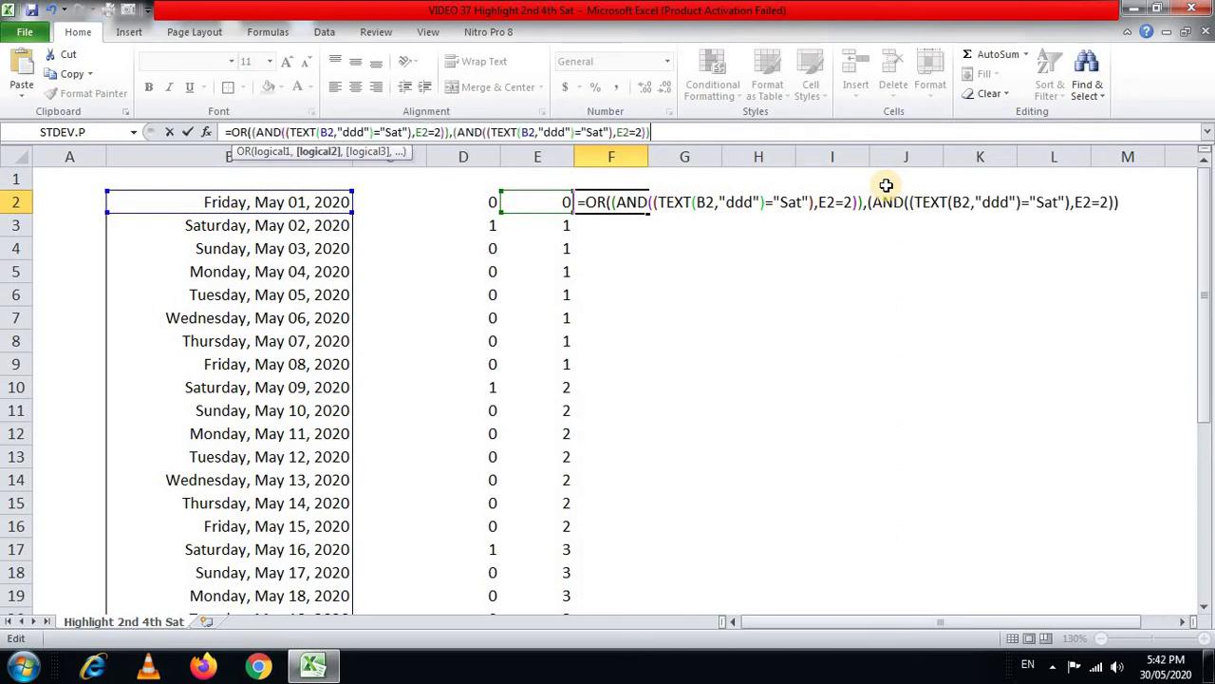
Change the second condition to E2=4 and enter the formula in F2, accepting the proposed closing-bracket correction
key(Left)
key(Left)
key(shift+Left)
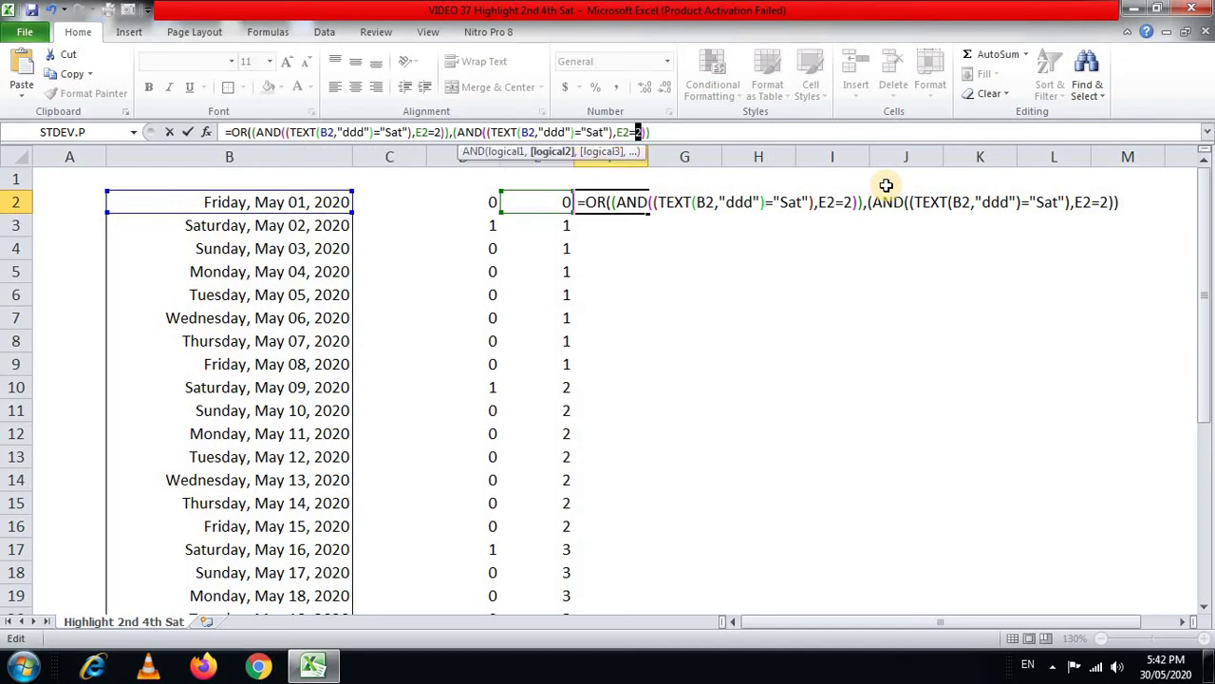
text(4)
key(Return)
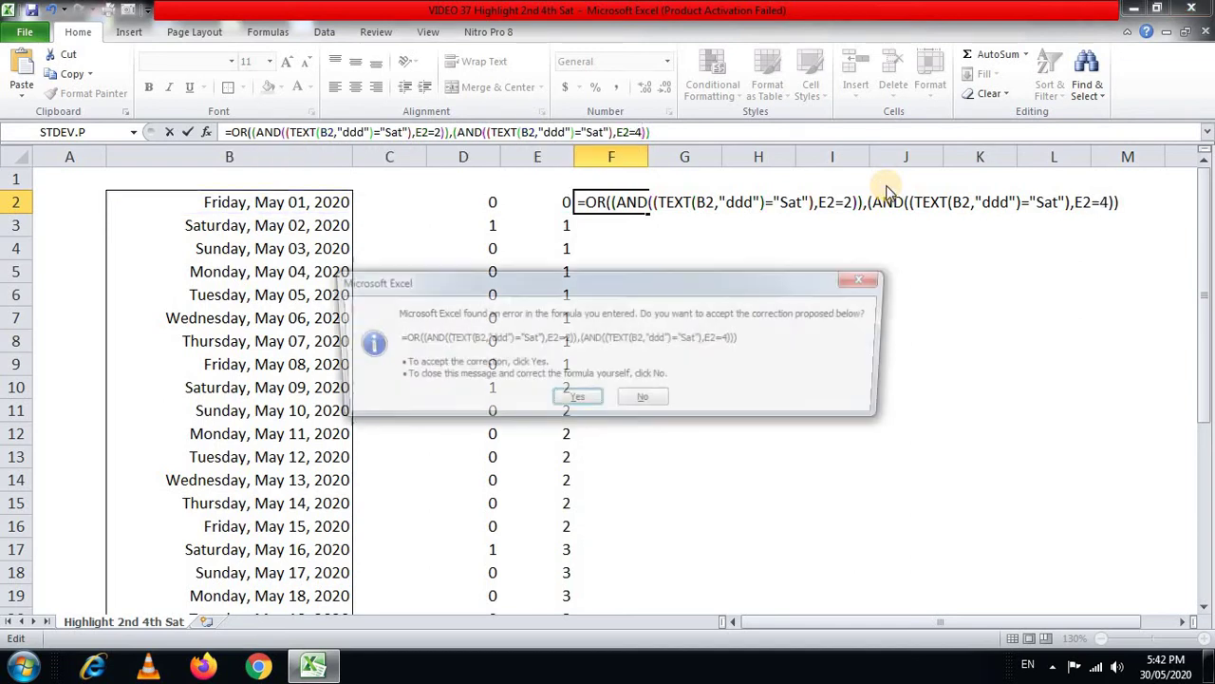
key(Return)
key(Up)
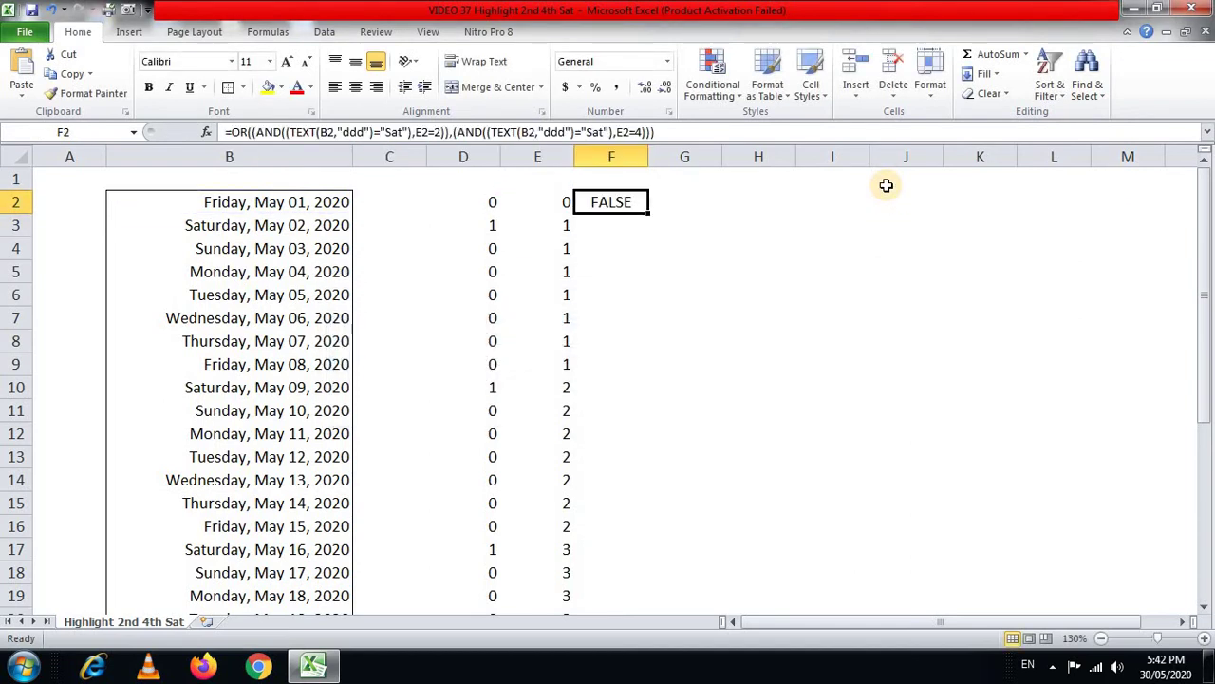
Copy the OR formula from F2 down through F32, alongside the last value in column E
key(ctrl+c)
key(Left)
key(ctrl+Down)
key(Right)
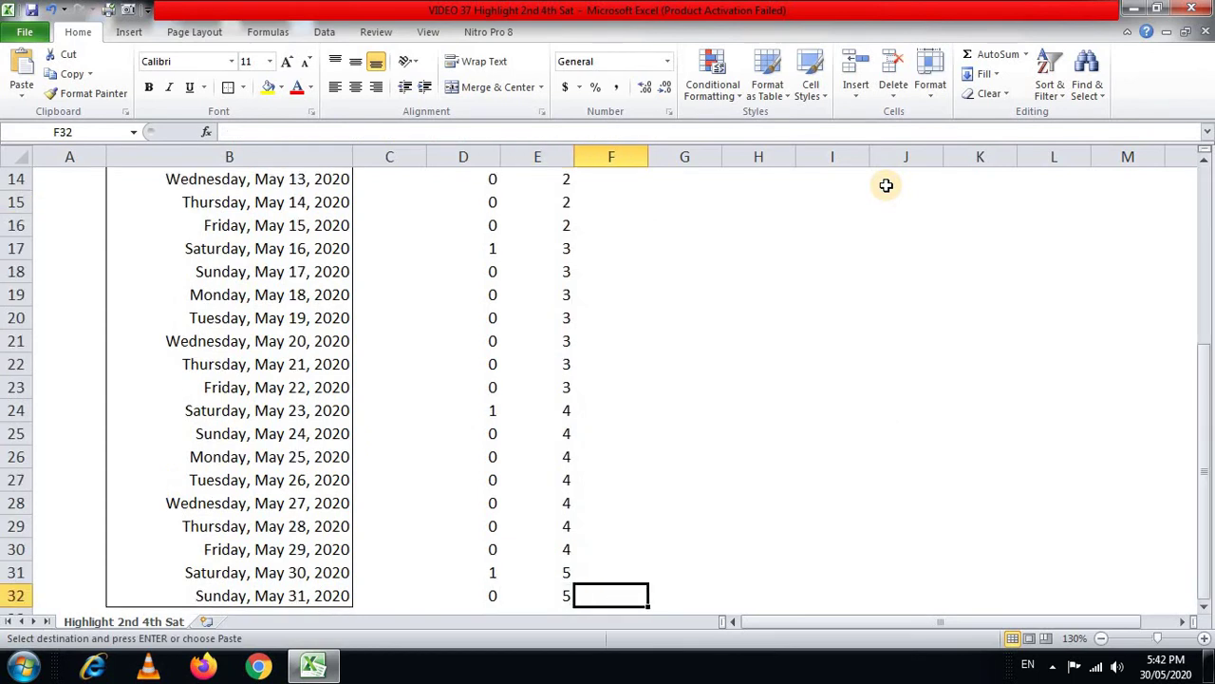
key(ctrl+shift+Up)
key(Return)
key(Down)
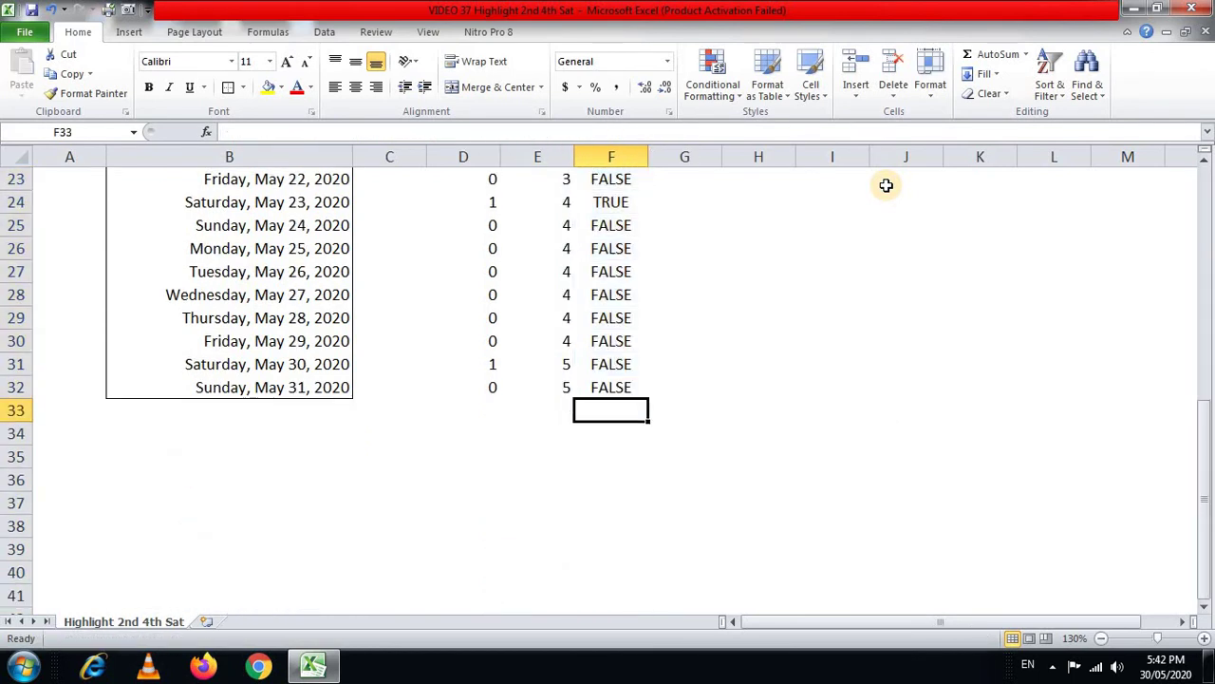
Examine the column F results from the start of the list through the Saturday, May 09 row
key(Up)
key(Up)
key(ctrl+Up)
key(Up)
key(Down)
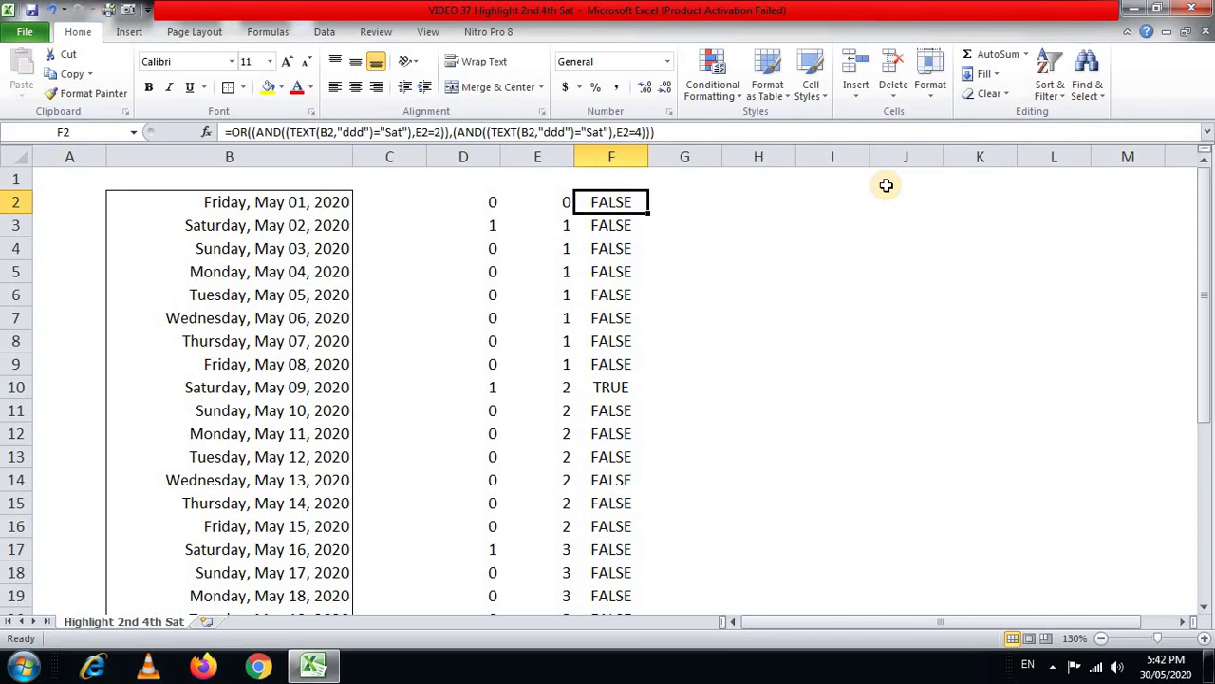
key(ctrl+Down)
key(Up)
key(Up)
key(ctrl+Up)
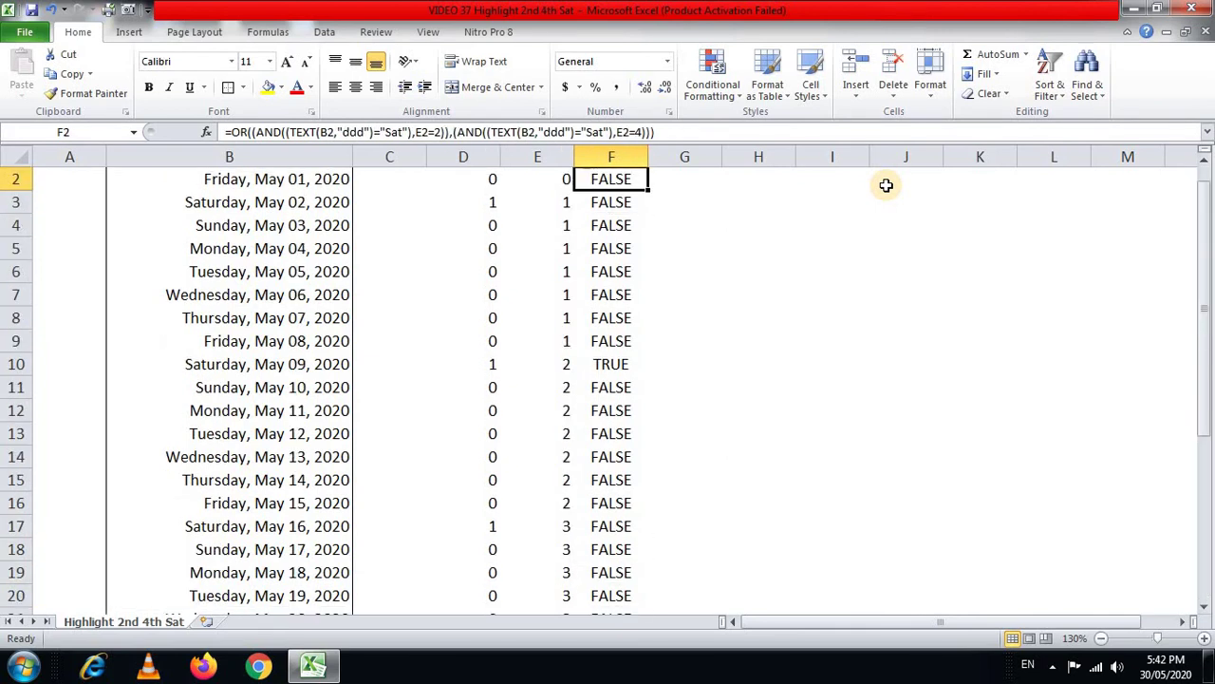
key(Down)
key(Down)
key(Down)
key(Down)
key(Down)
key(Down)
key(Down)
key(Down)
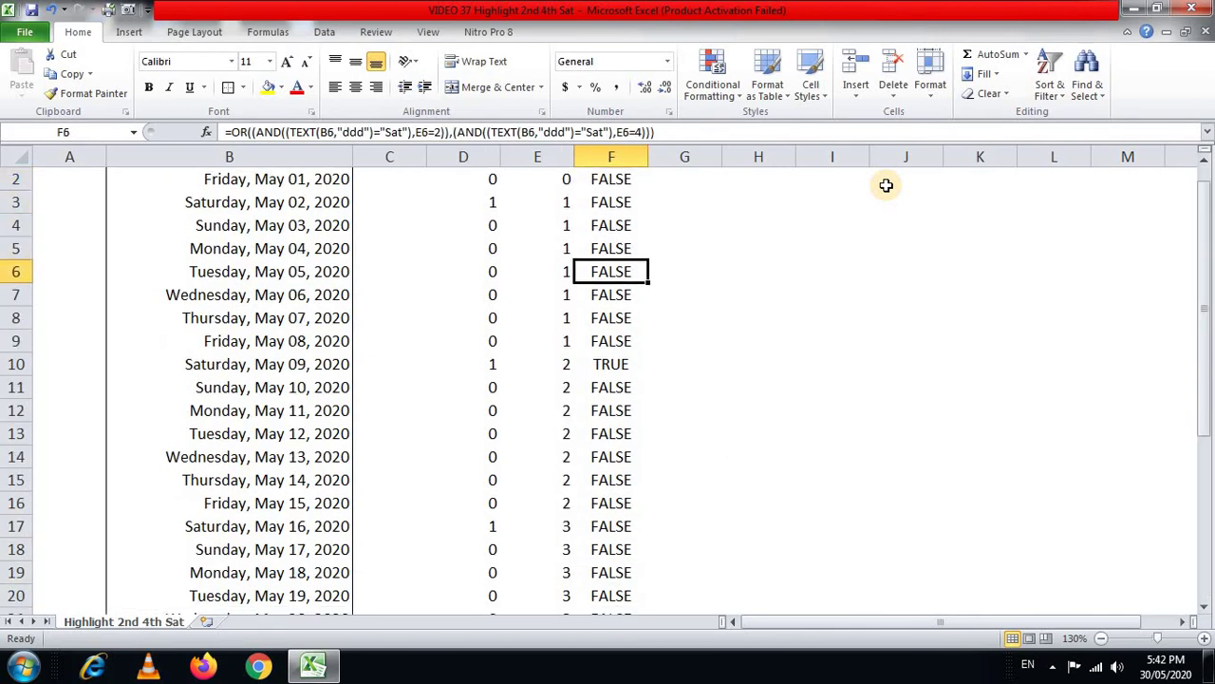
key(shift+space)
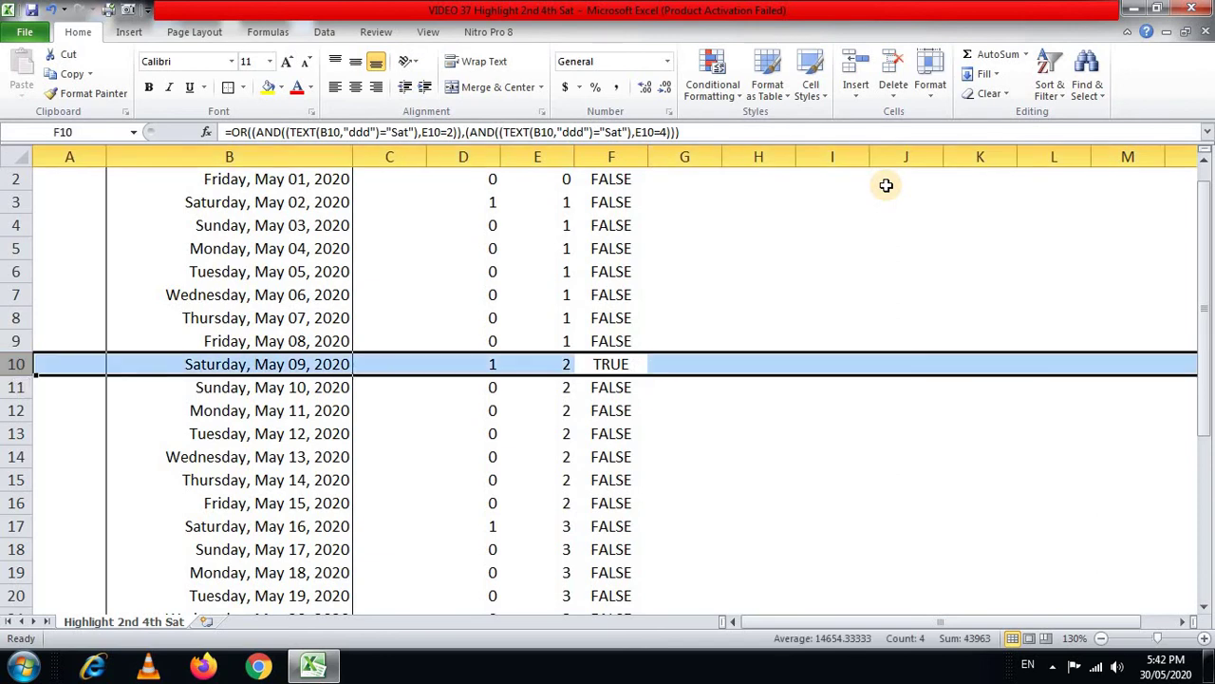
key(Down)
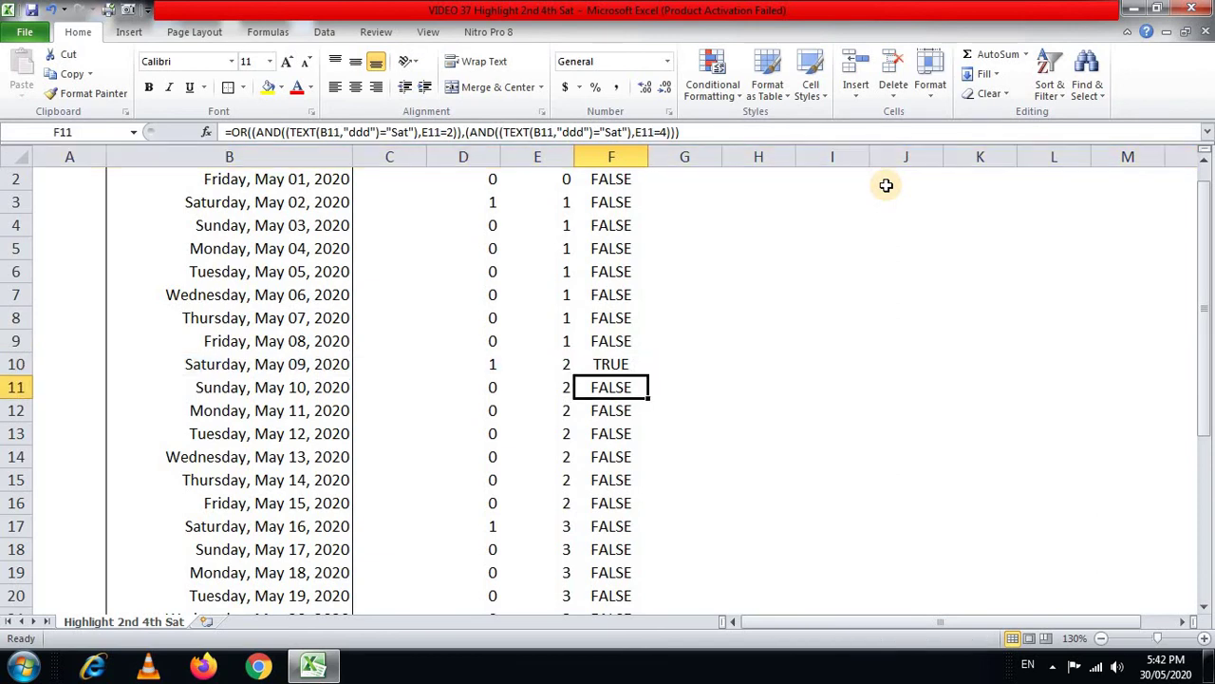
Examine the column F results from the end of the list up to the Saturday, May 23 row
key(ctrl+Down)
key(Up)
key(Up)
key(Up)
key(Up)
key(Up)
key(Up)
key(Up)
key(Up)
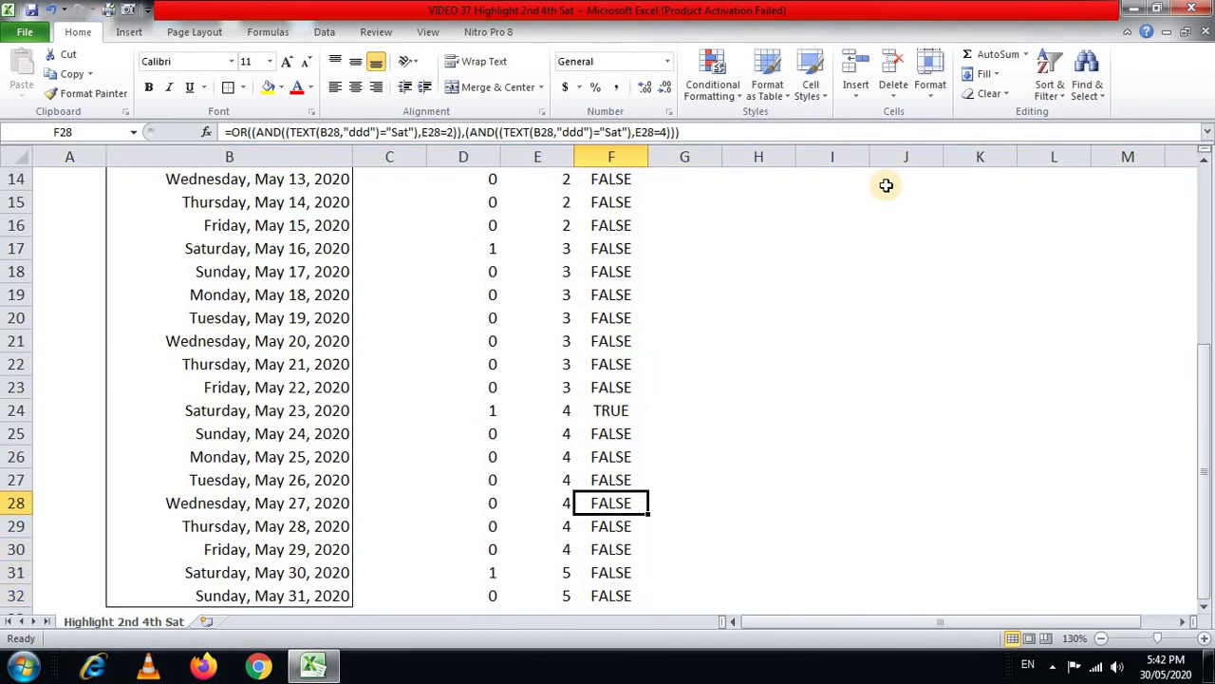
key(shift+space)
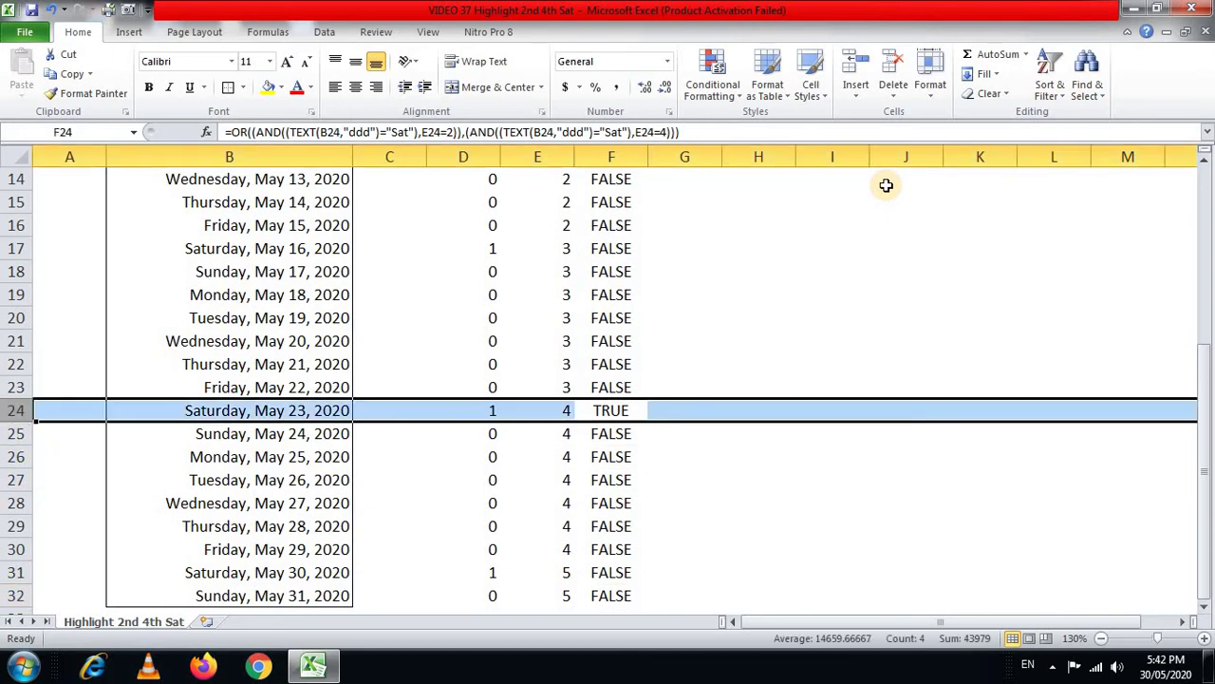
Copy the full text of the OR formula from cell F2, leaving the cell as it is
key(ctrl+Up)
key(F2)
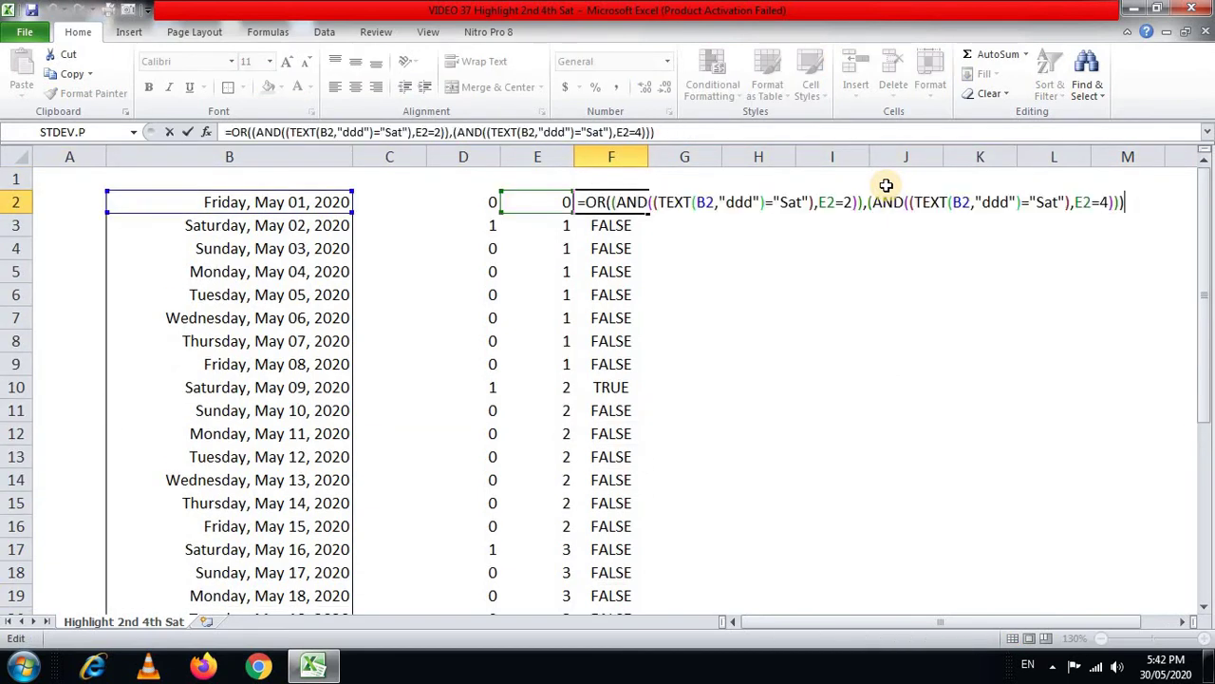
key(shift+Home)
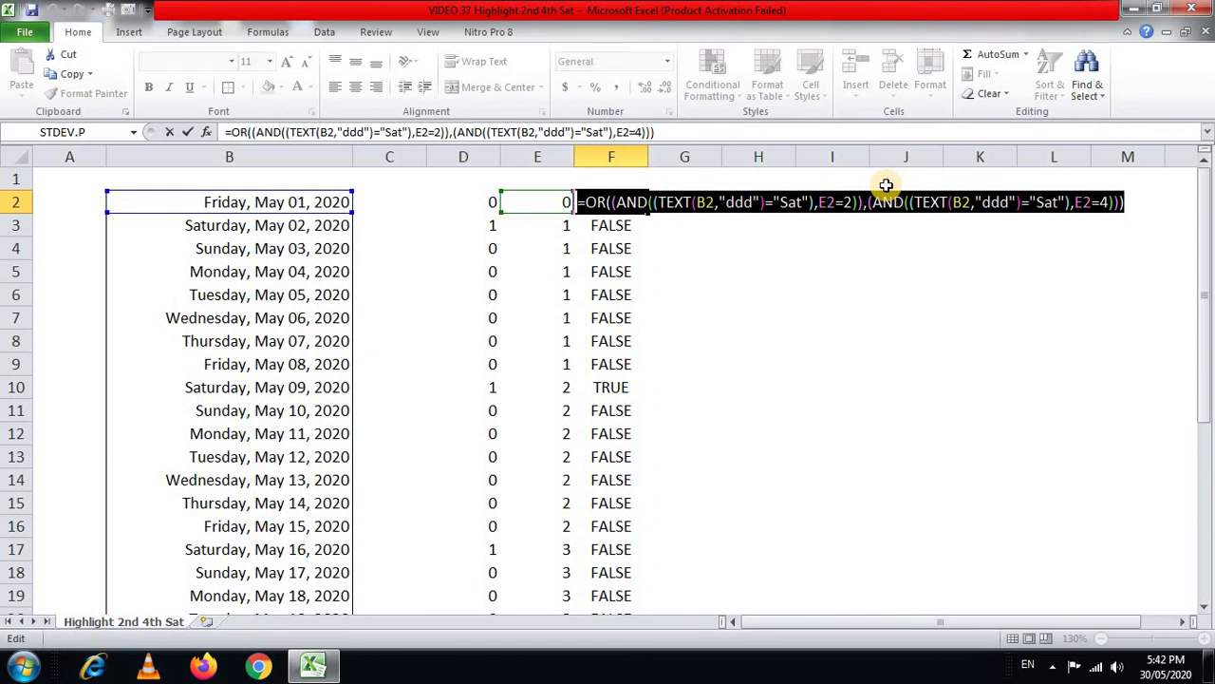
key(ctrl+c)
key(Escape)
Start a new conditional formatting rule for the dates in B2:B32
key(Left)
key(Left)
key(Left)
key(Left)
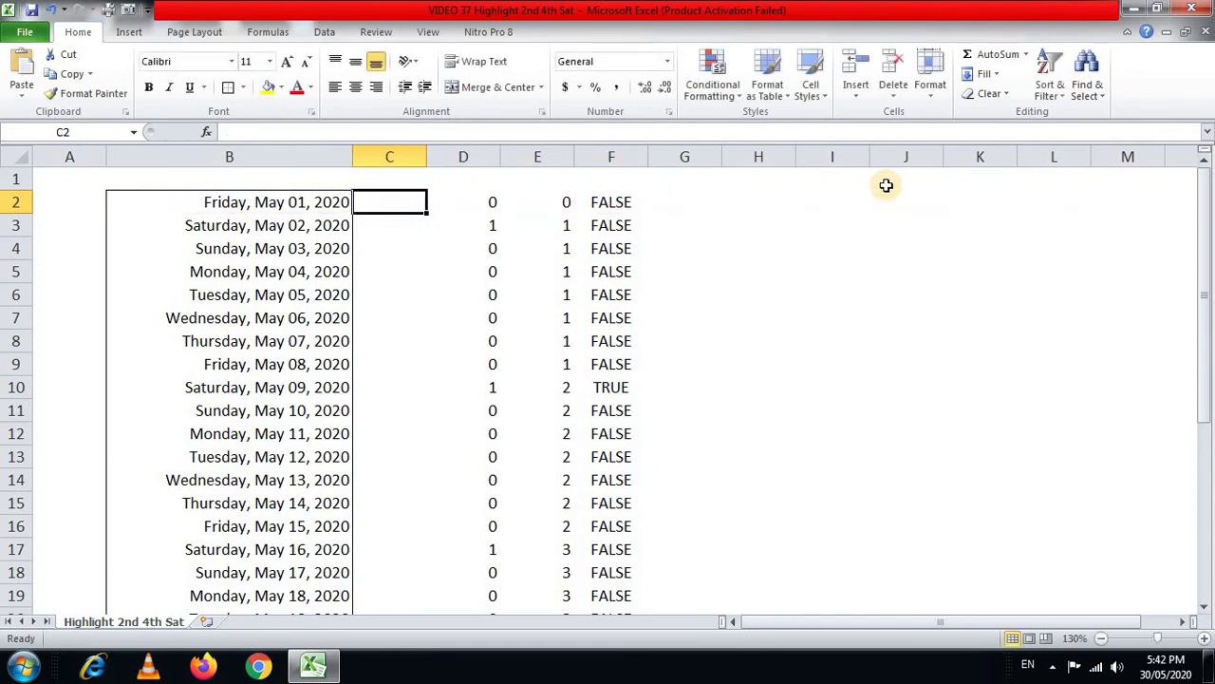
key(ctrl+shift+Down)
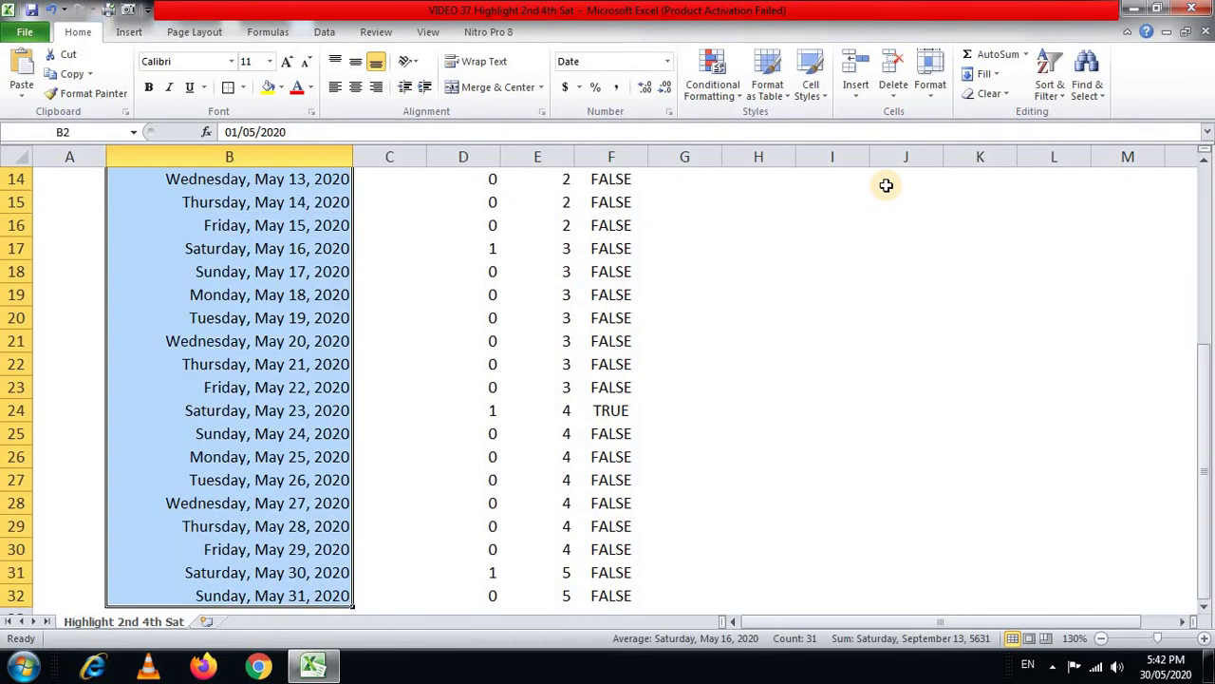
key(alt)
key(h)
key(l)
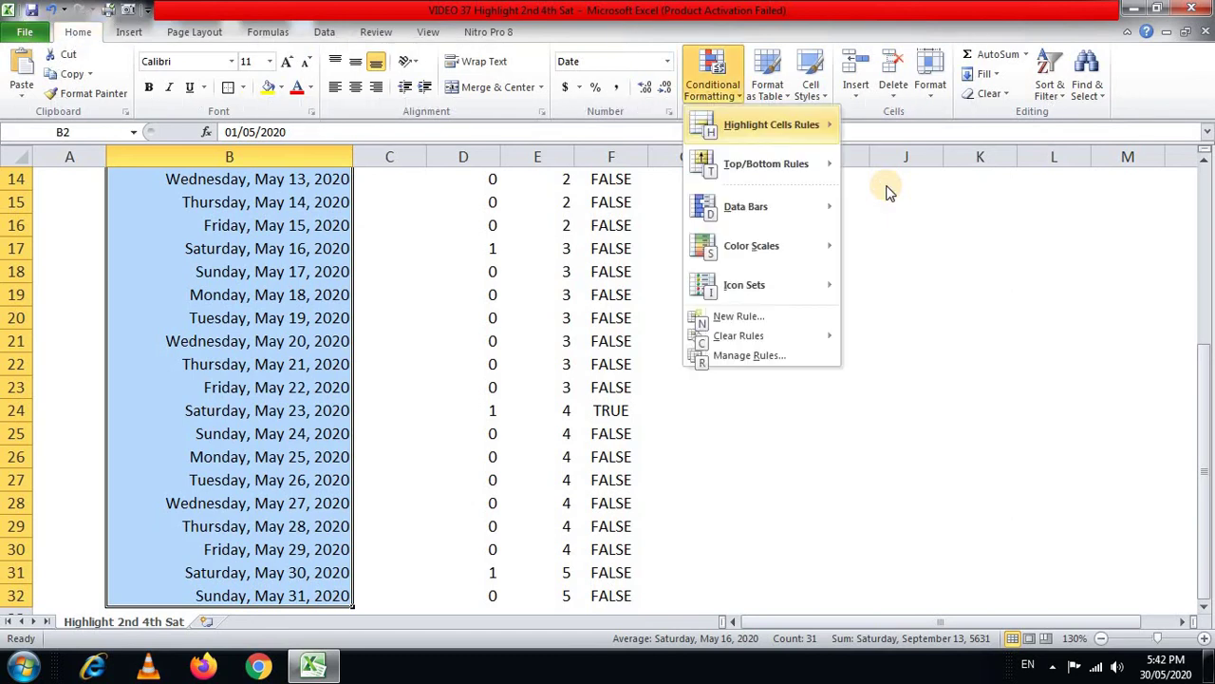
key(n)
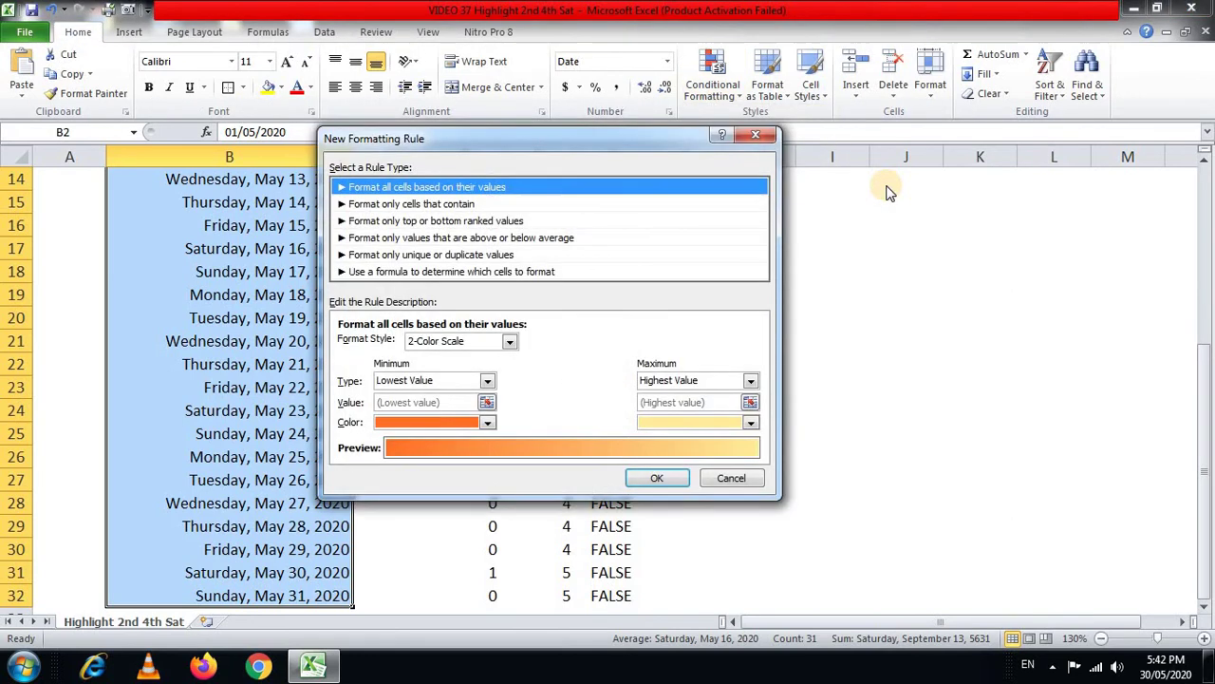
Set the rule to use a formula to determine which cells to format, and paste the copied OR formula as its condition
key(Down)
key(Down)
key(Down)
key(Down)
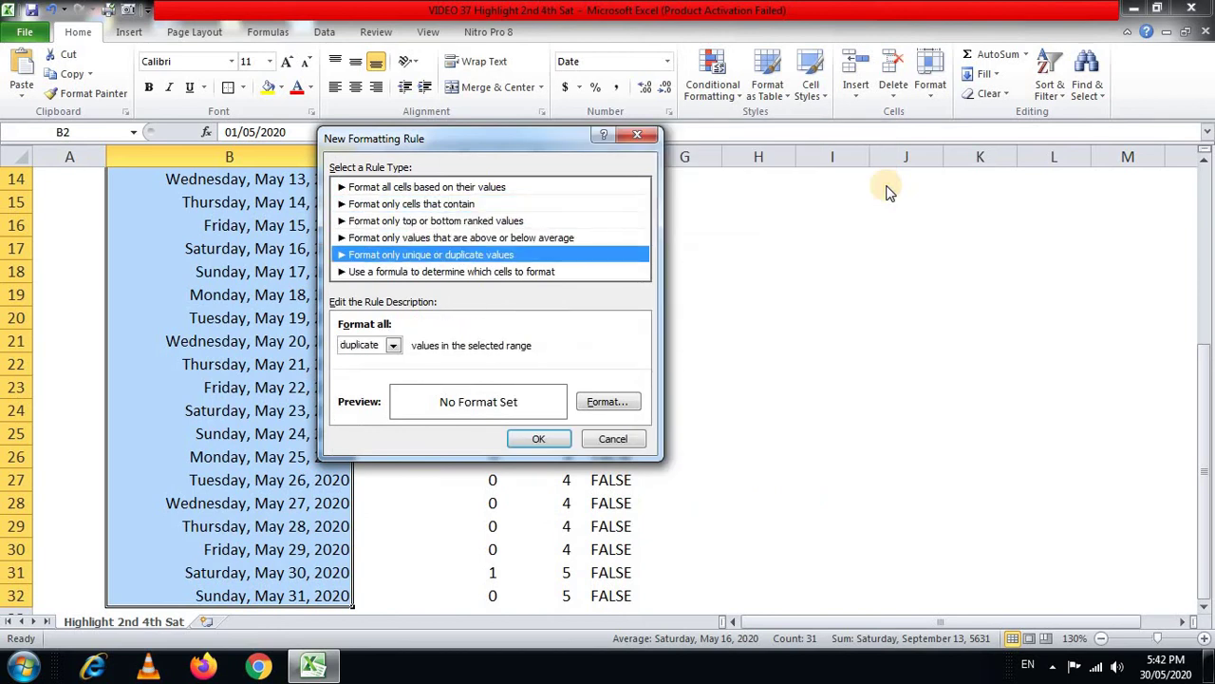
key(Down)
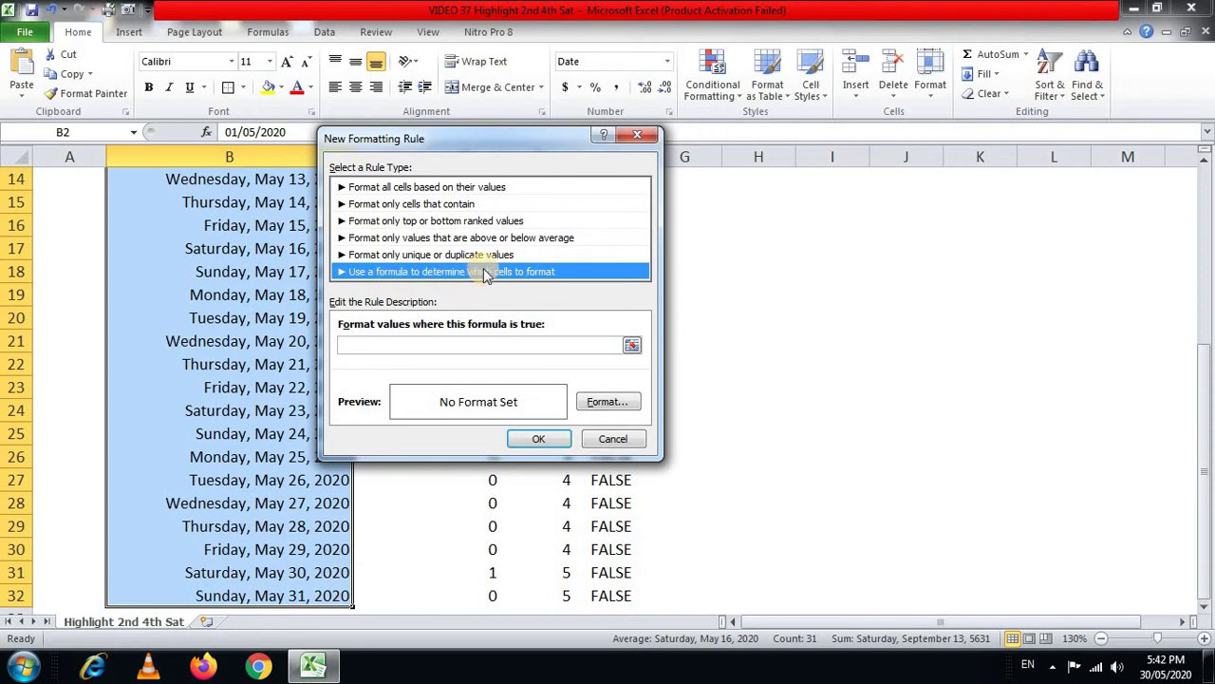
click(533, 344)
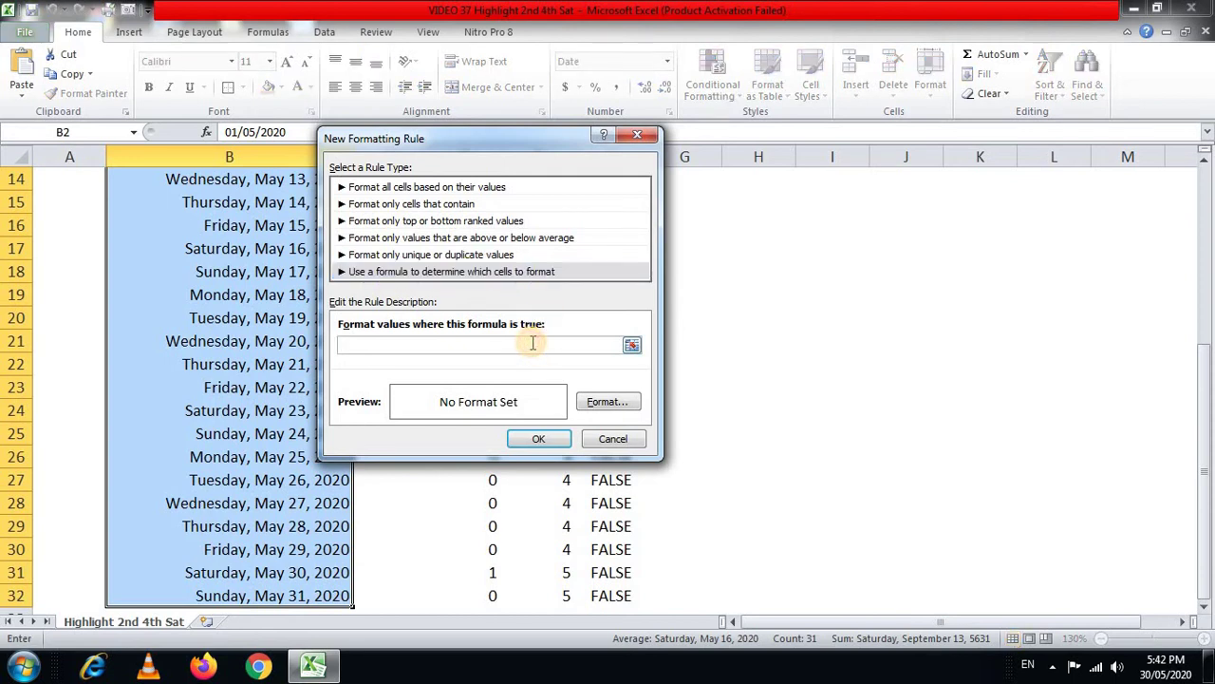
key(ctrl+v)
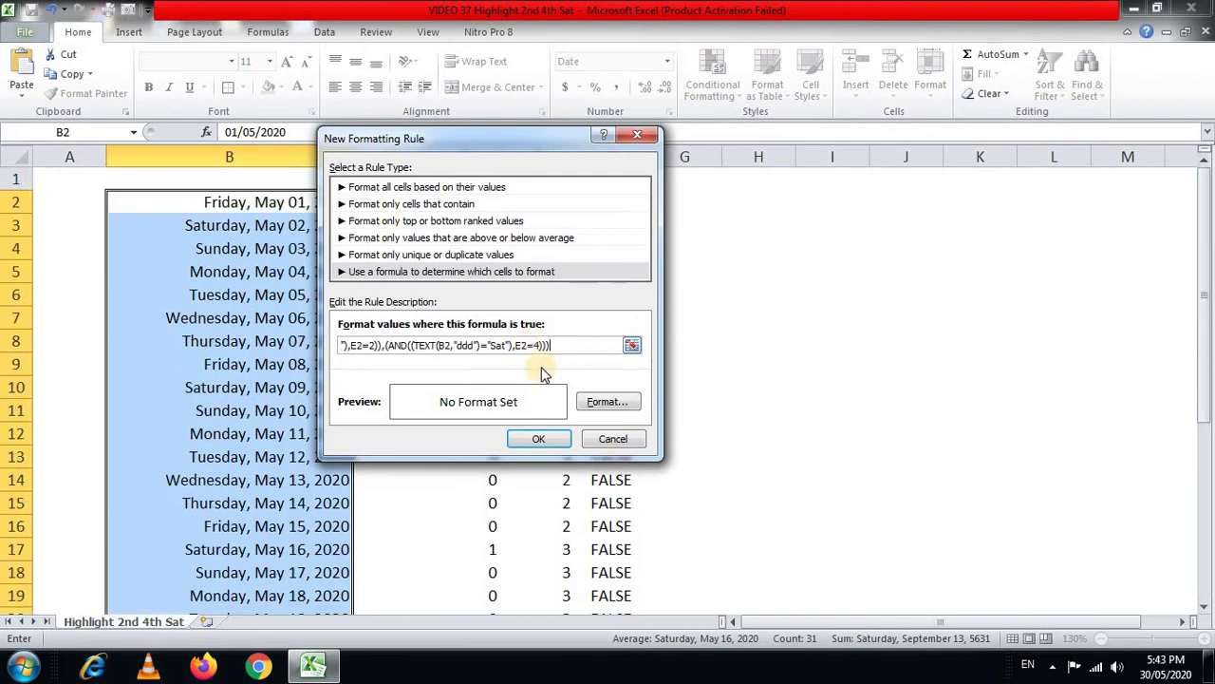
Give the rule a bold font, an outline border and a light green fill, and apply it to the dates
click(626, 402)
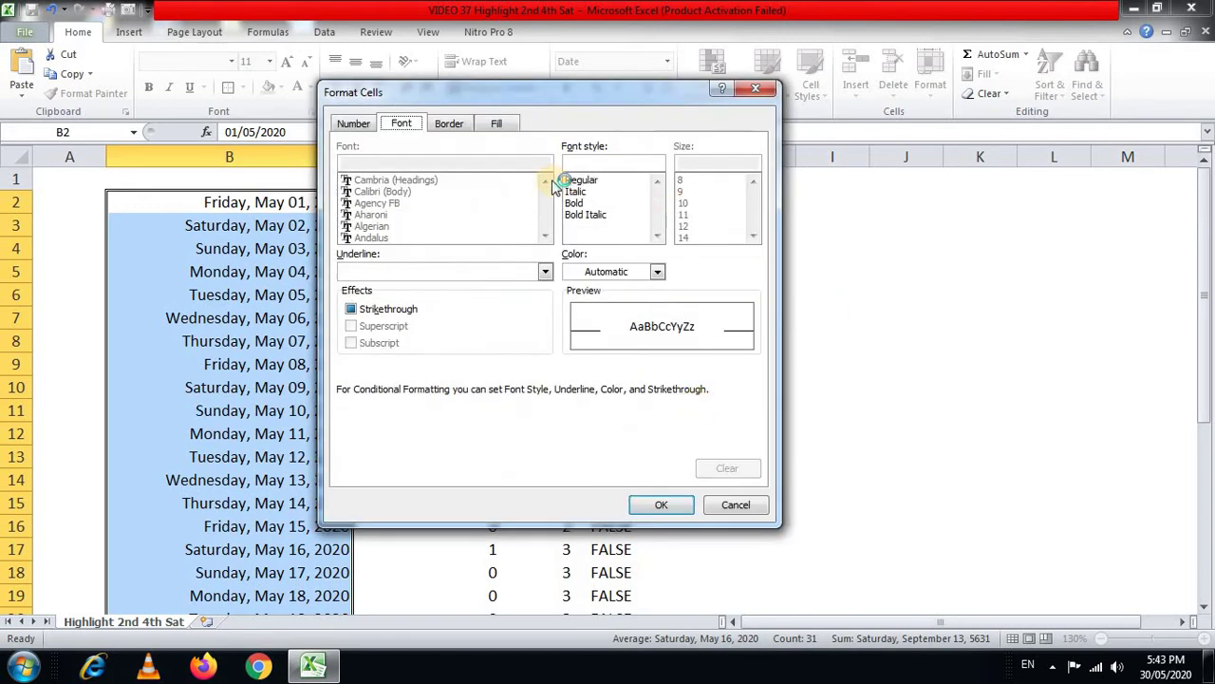
click(577, 204)
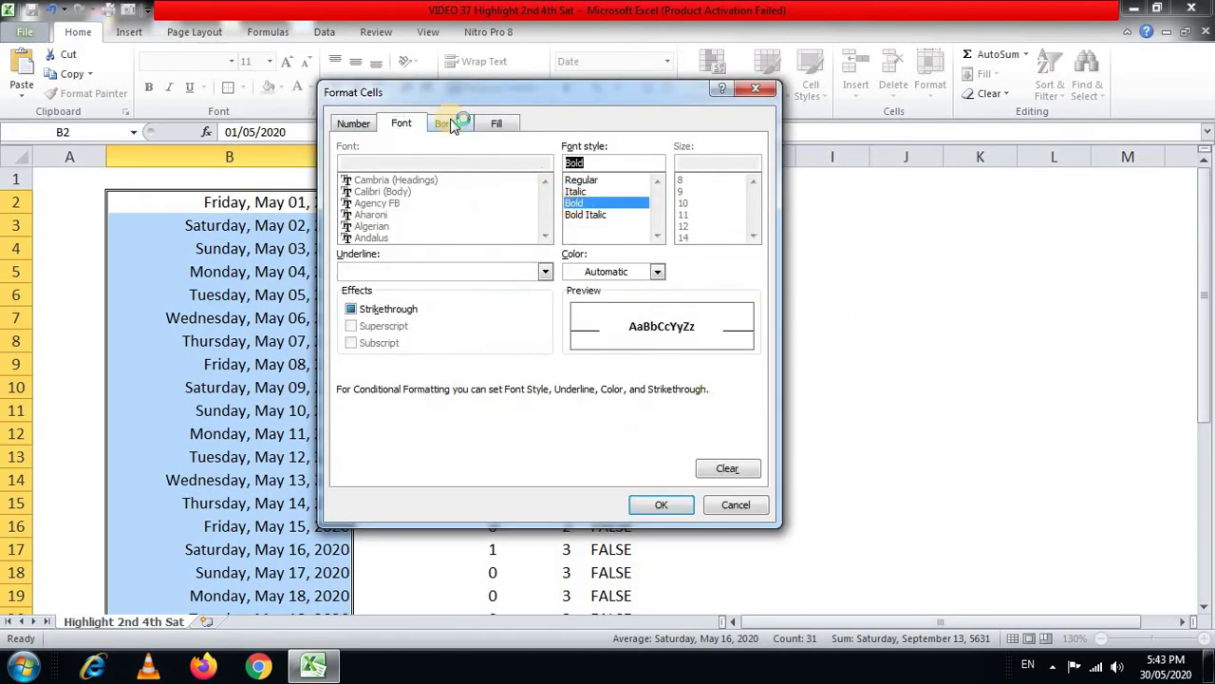
click(454, 126)
click(568, 181)
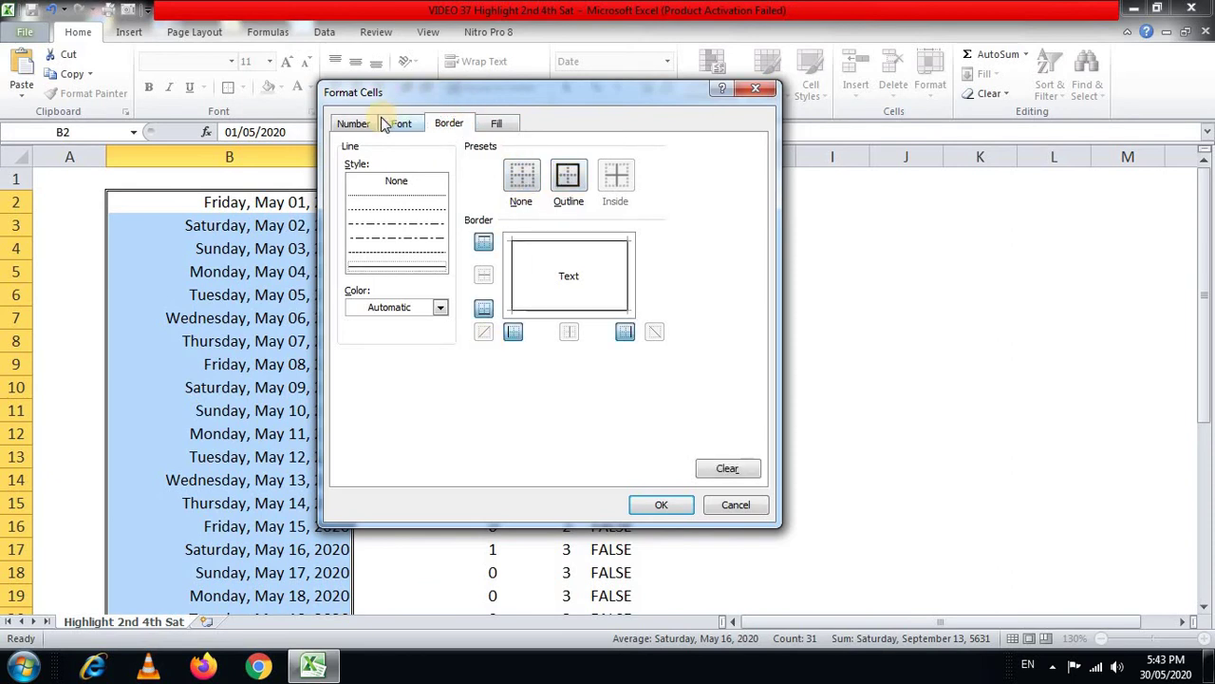
click(492, 125)
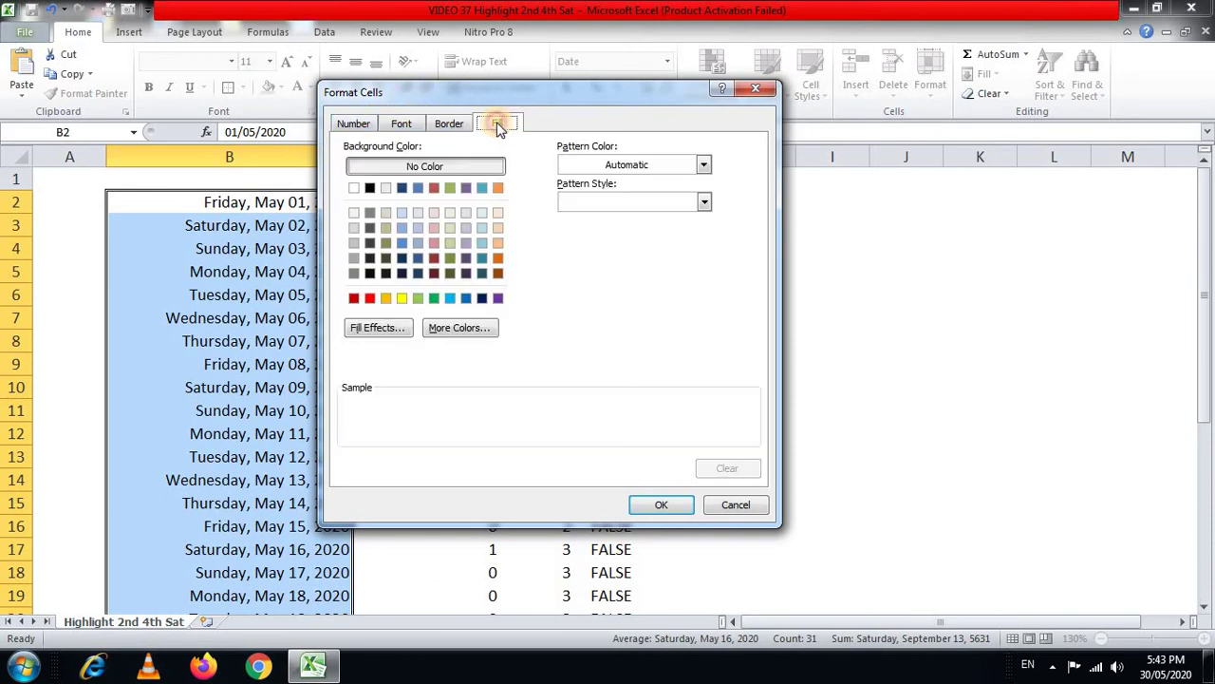
click(422, 297)
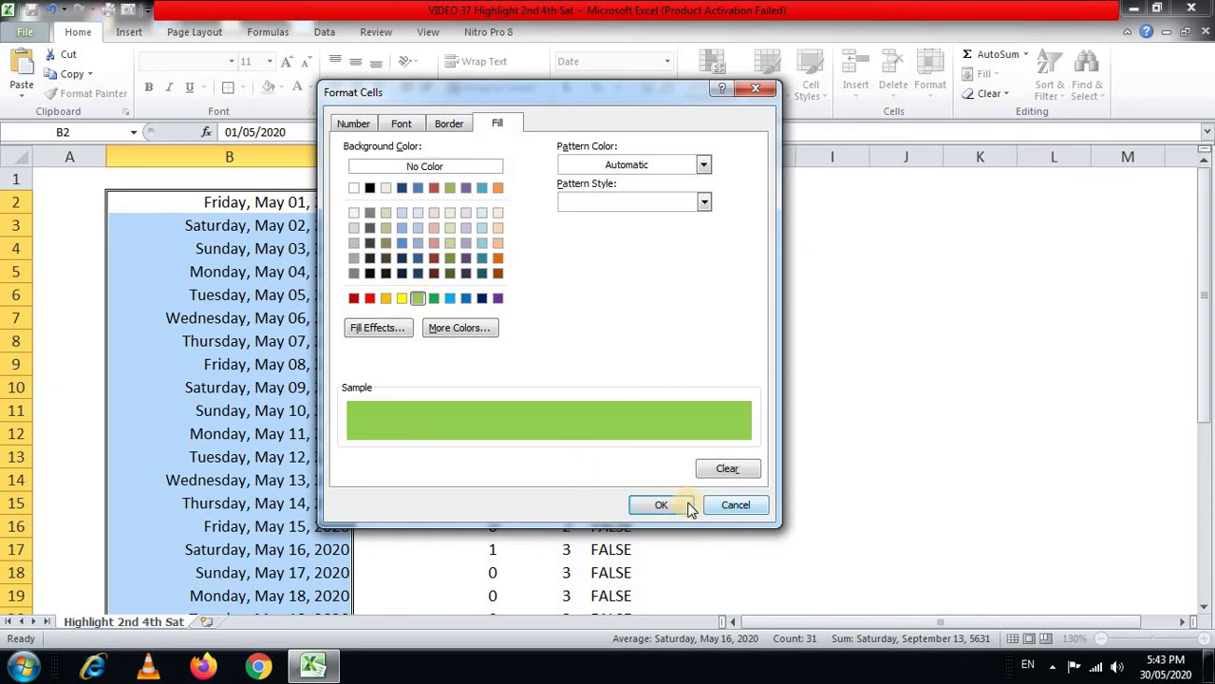
click(672, 506)
click(540, 439)
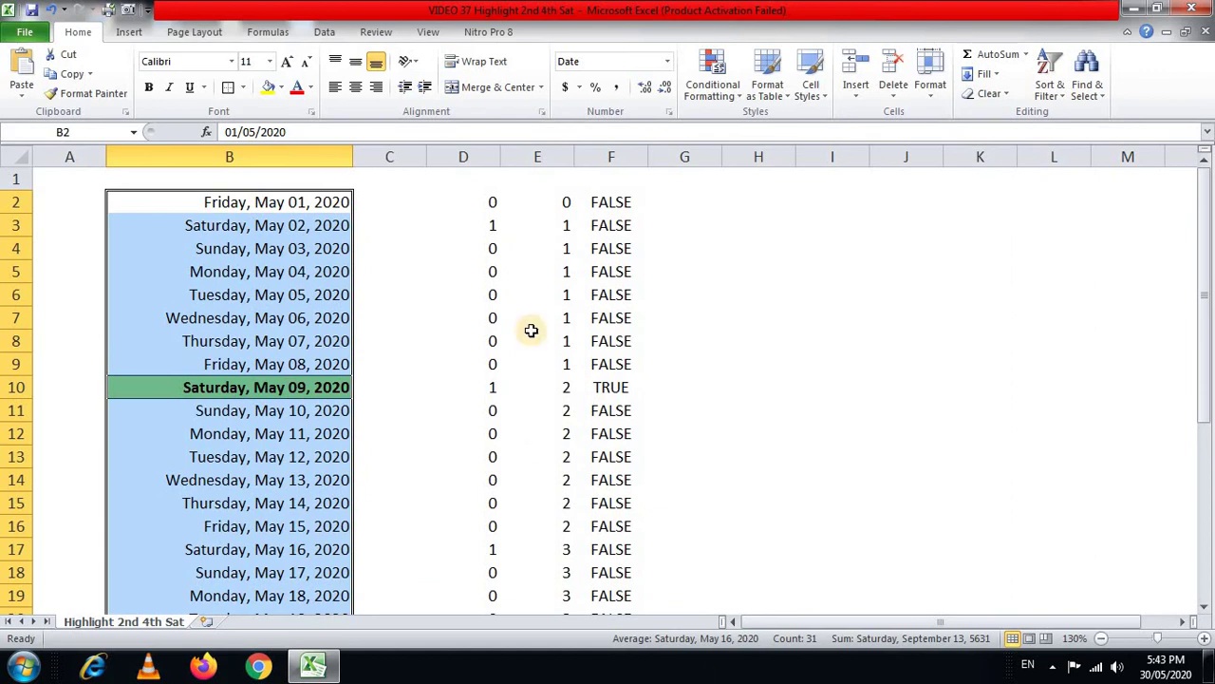
Hide columns D through G, which contain the helper formulas
click(481, 157)
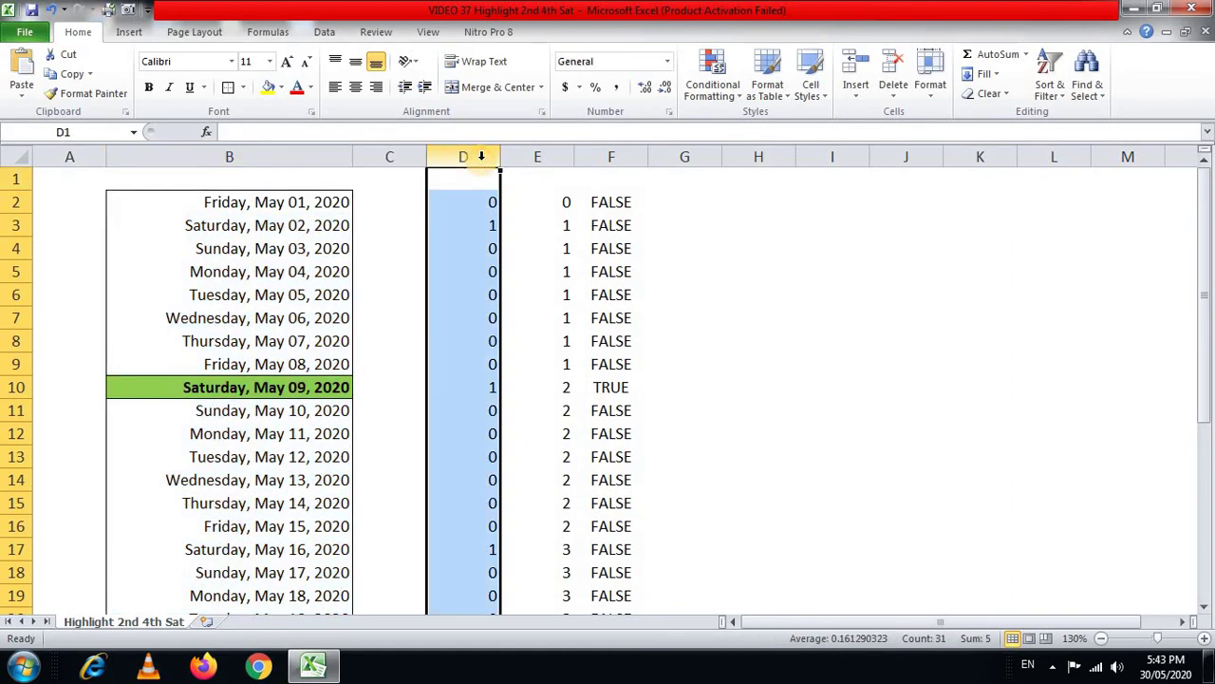
drag(481, 156, 721, 157)
right_click(481, 167)
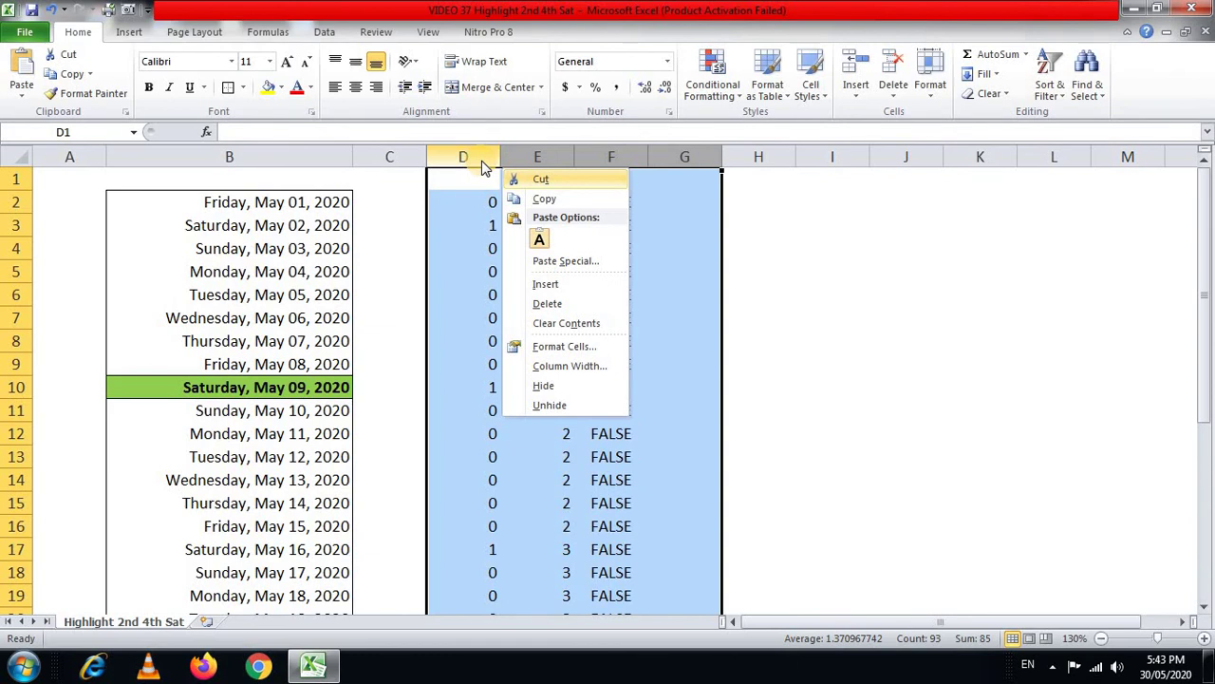
key(h)
Examine the highlighted Saturdays in column B from the start of the May list through the fourth Saturday
key(Left)
key(Left)
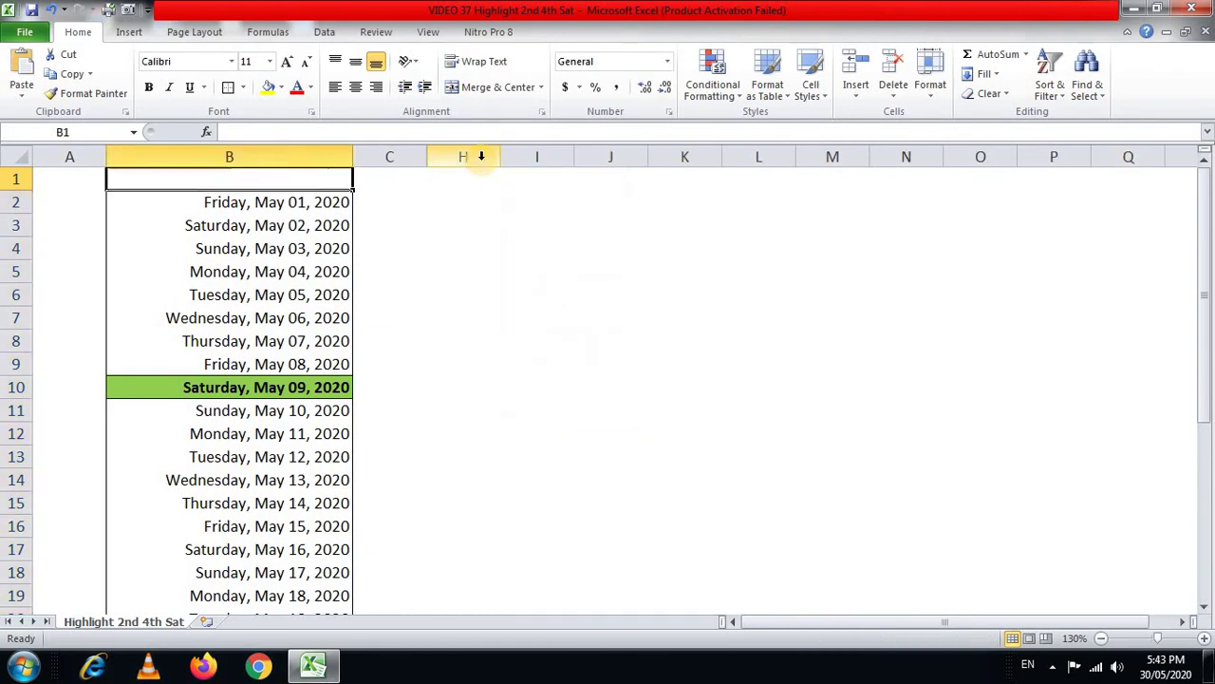
key(Down)
key(Down)
key(Down)
key(Down)
key(Down)
key(Down)
key(Down)
key(Down)
key(Down)
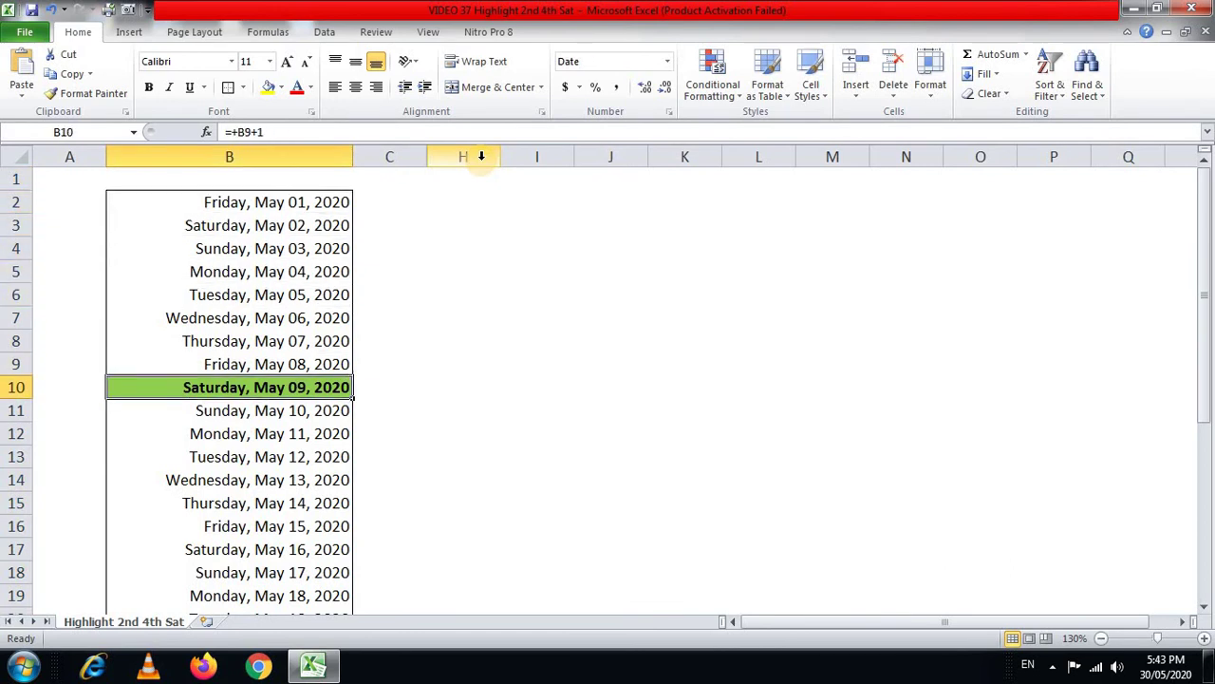
key(Down)
key(Up)
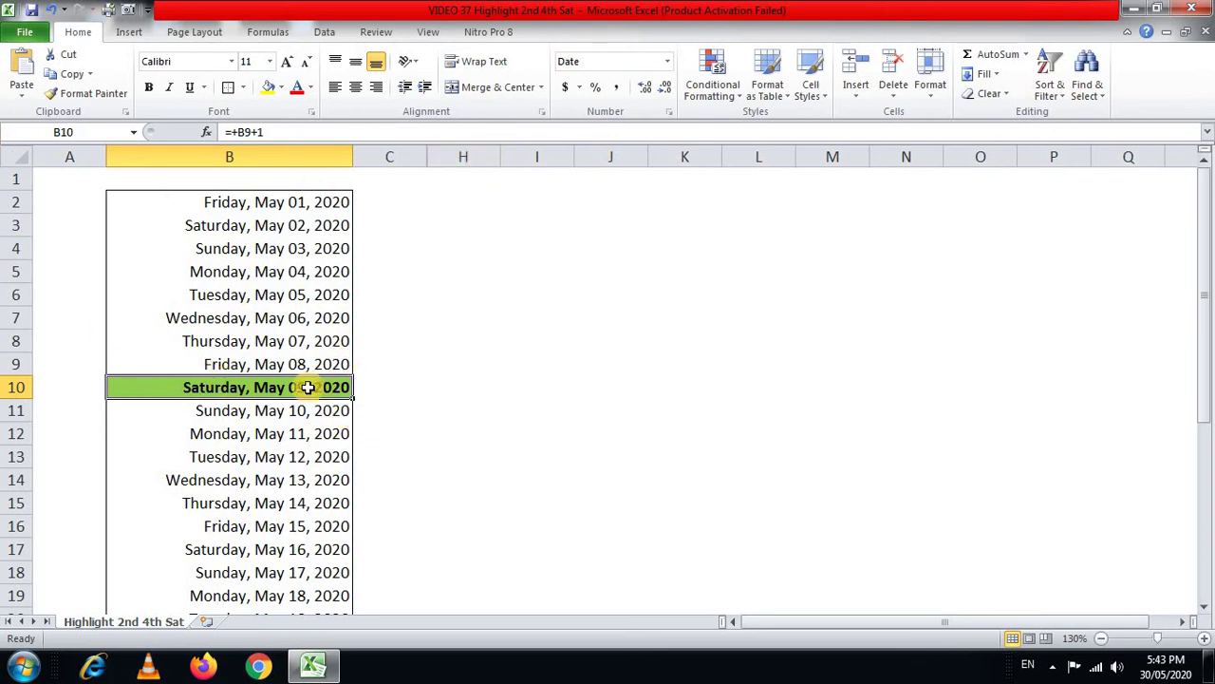
scroll(314, 394, down, 3)
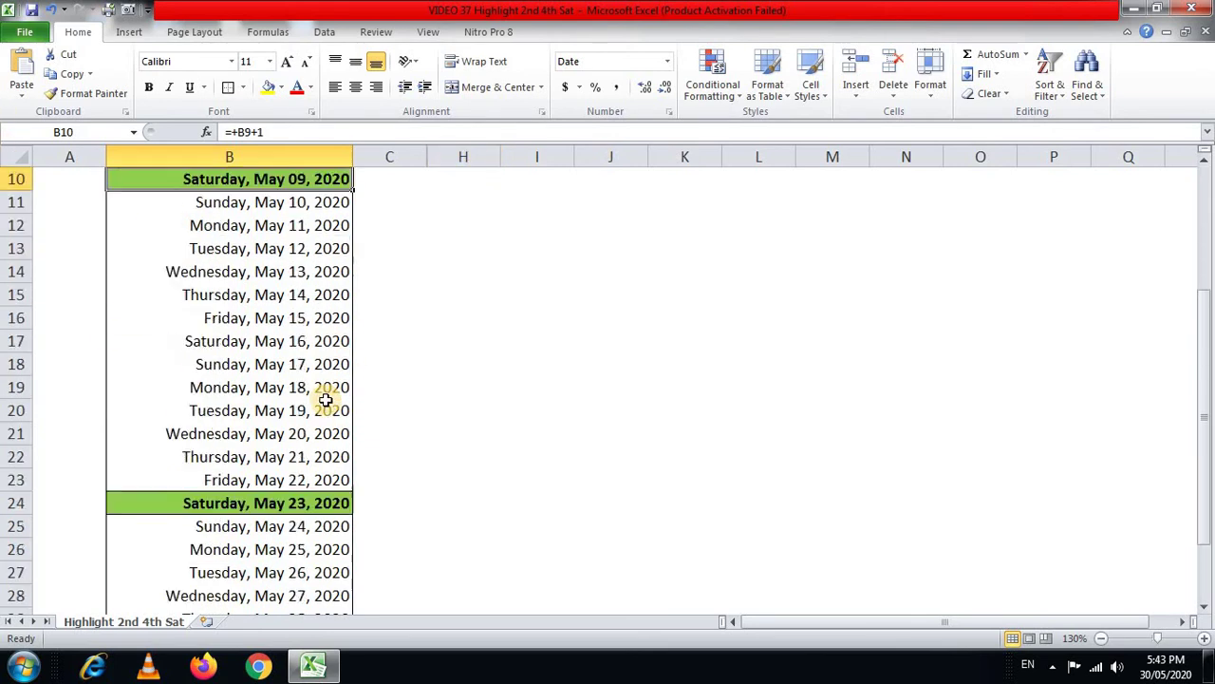
scroll(321, 503, up, 3)
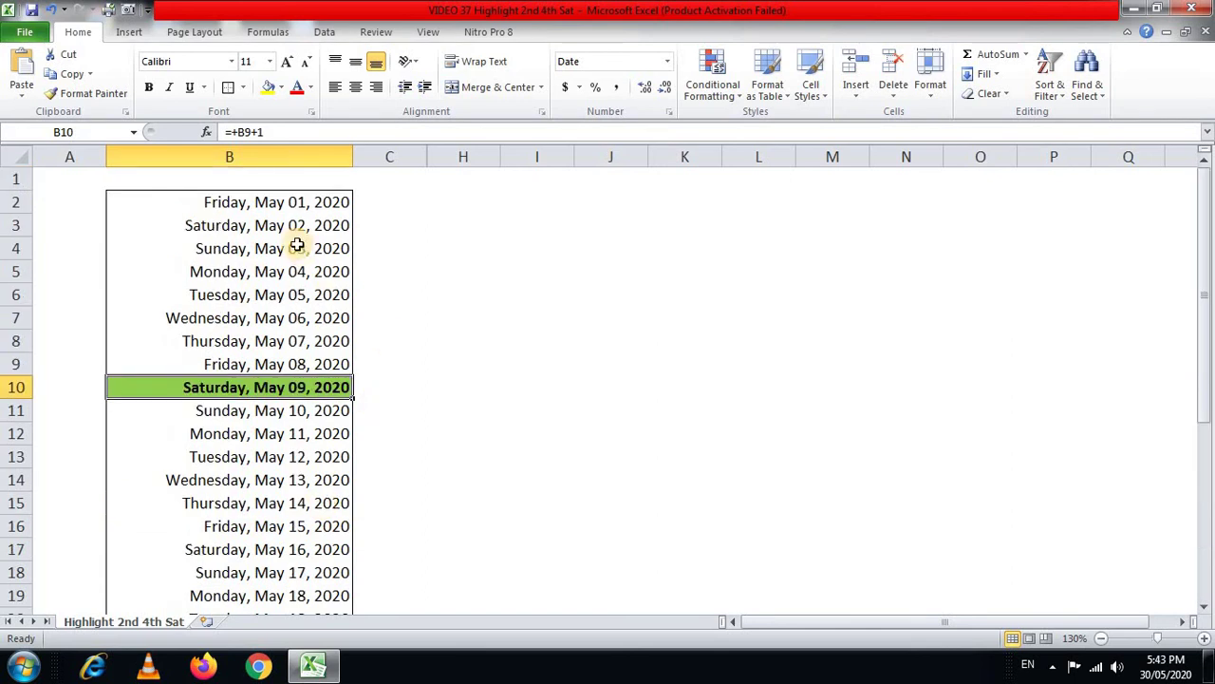
Change the start date in cell B2 to 1/8/2020
click(285, 200)
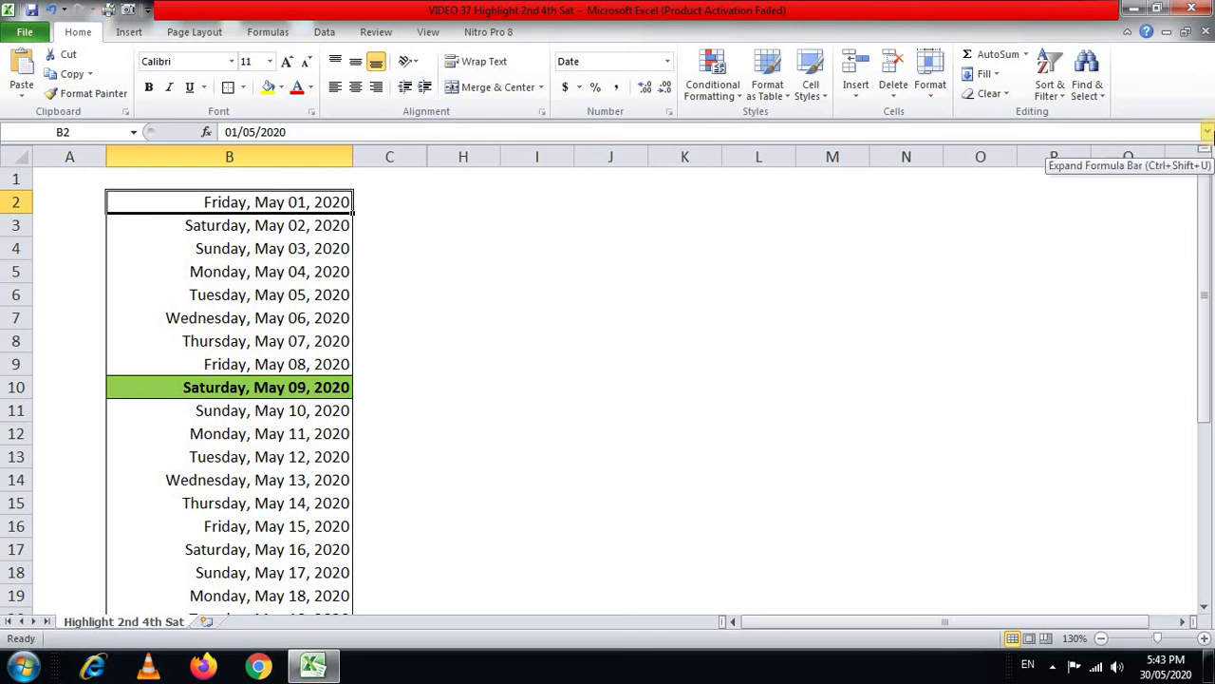
text(1/8/)
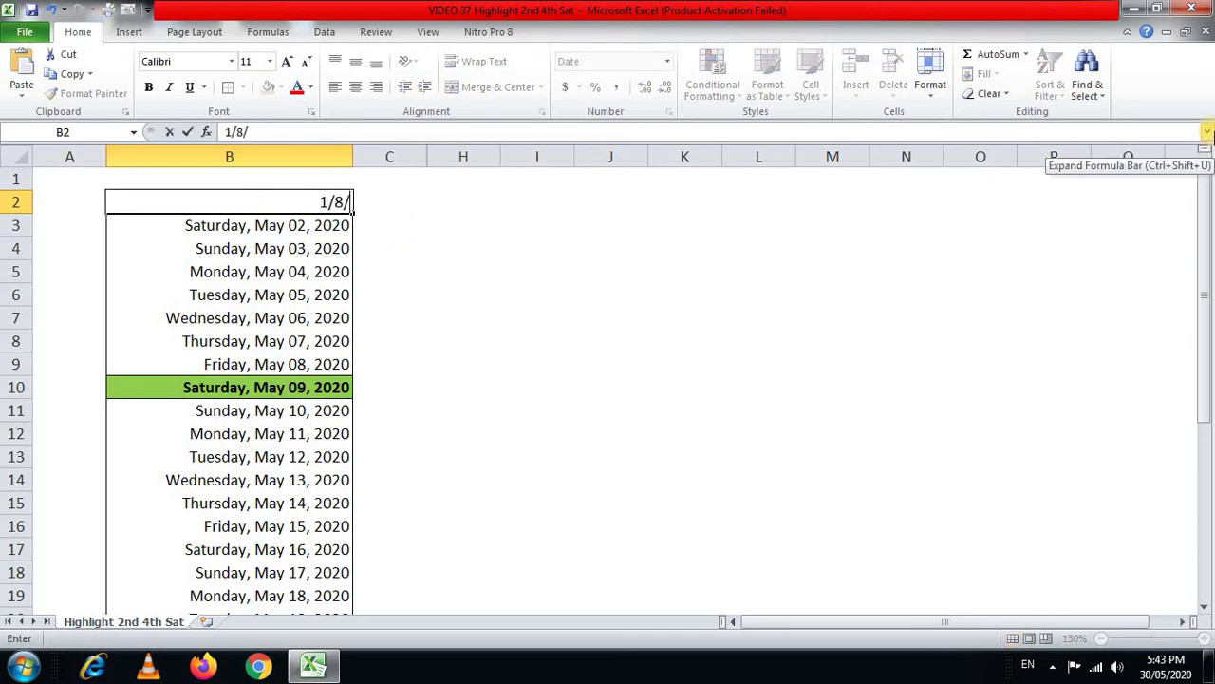
text(2020)
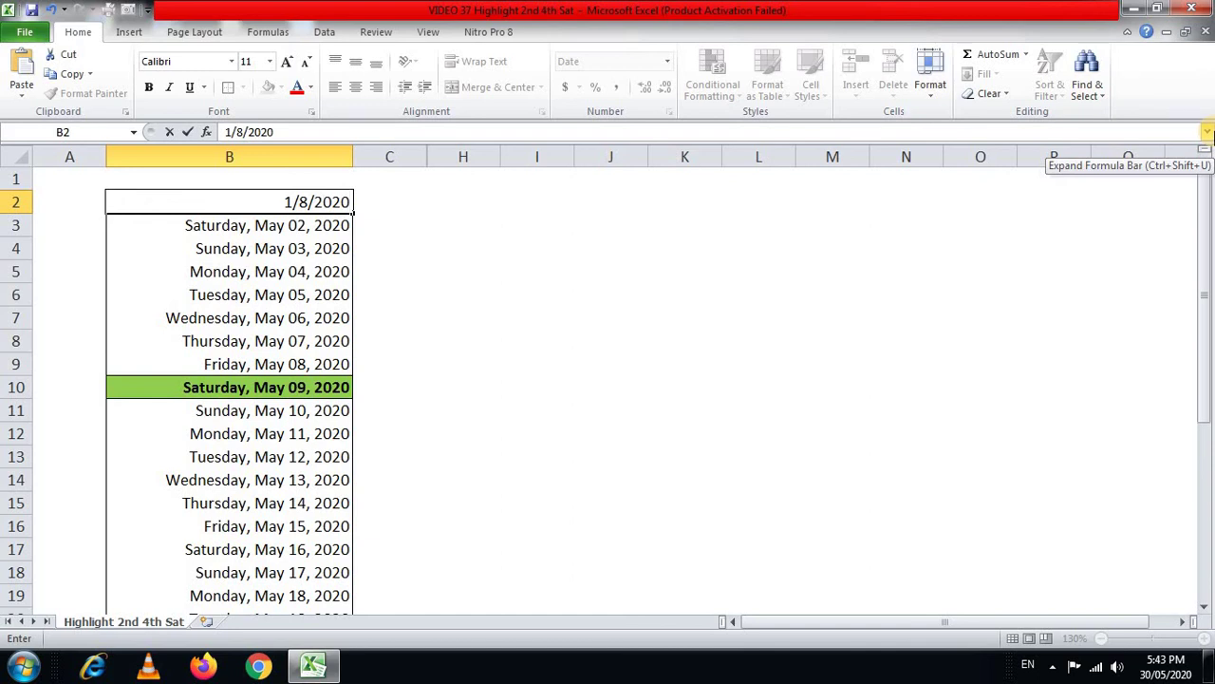
key(Return)
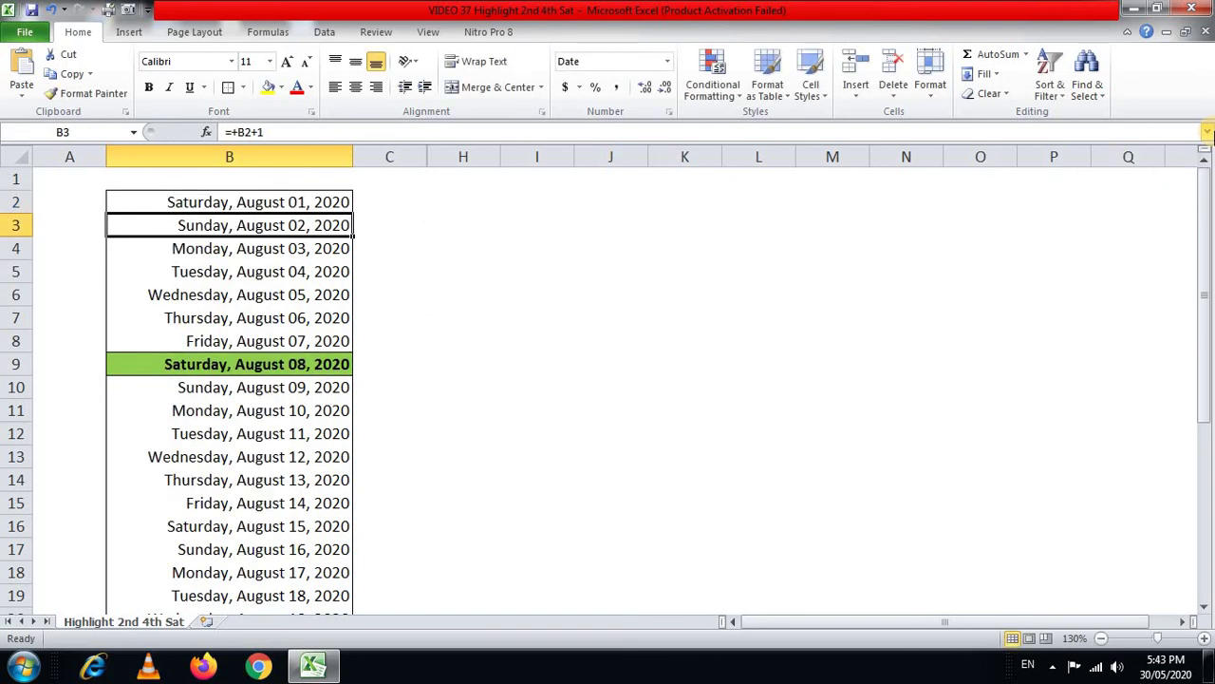
key(Up)
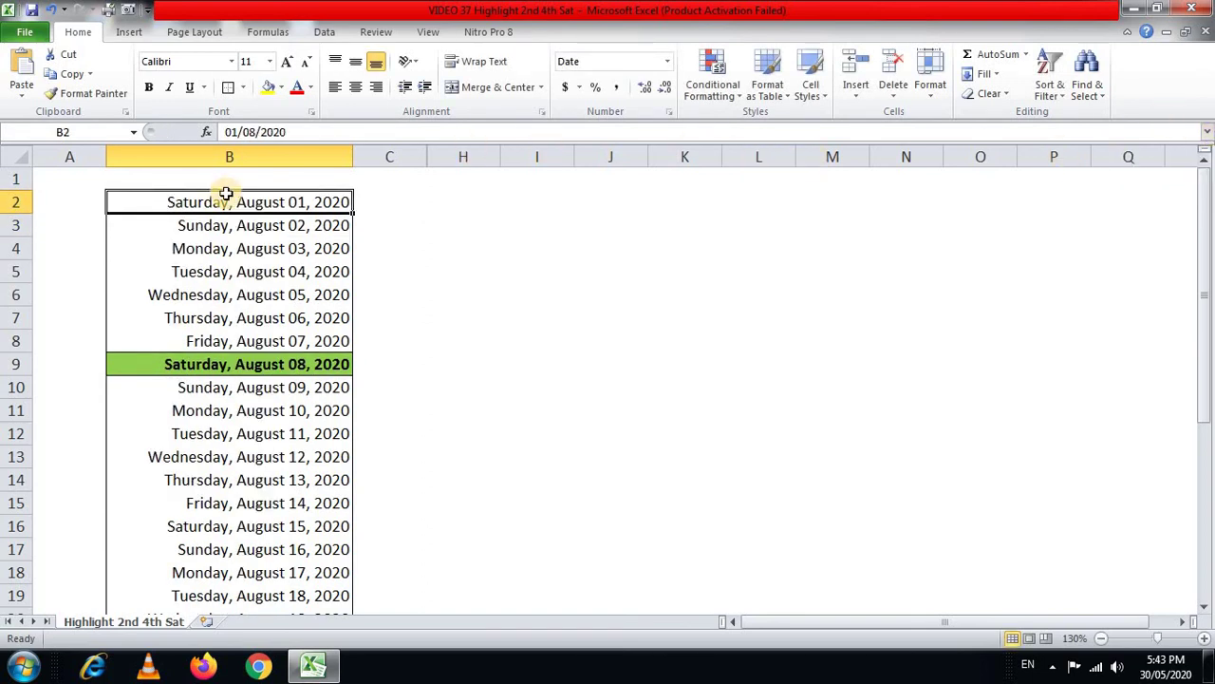
Examine which Saturdays are highlighted across the whole August 2020 date list in column B
click(273, 368)
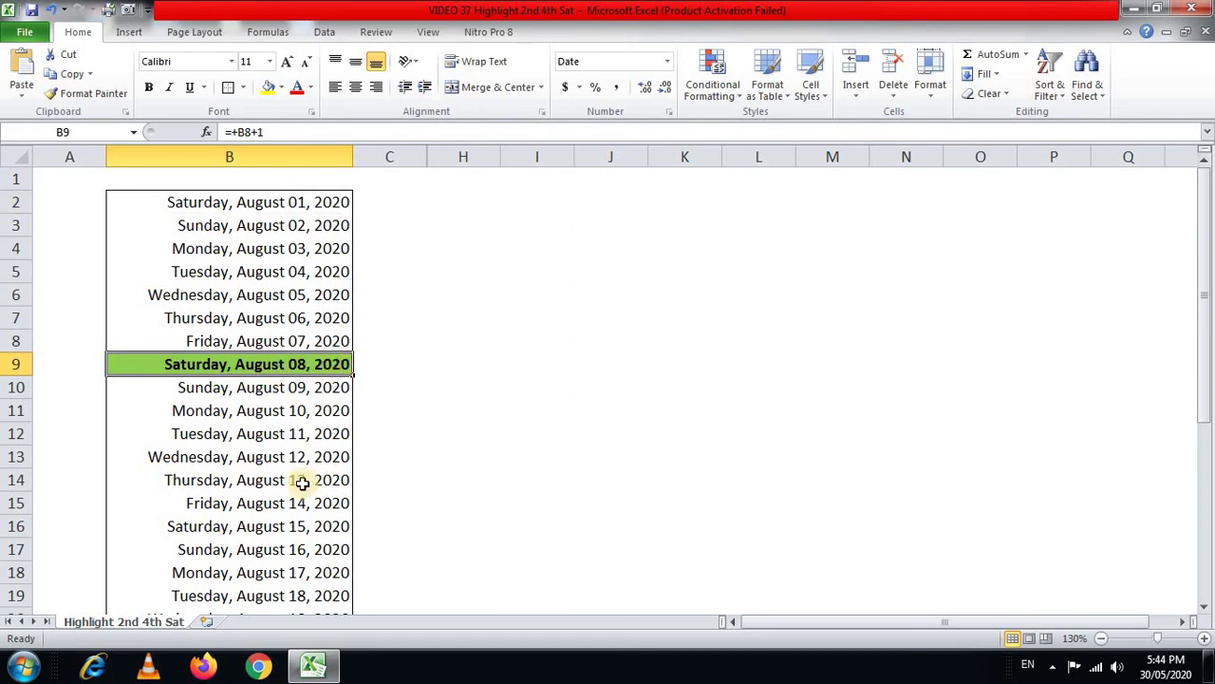
scroll(311, 378, down, 2)
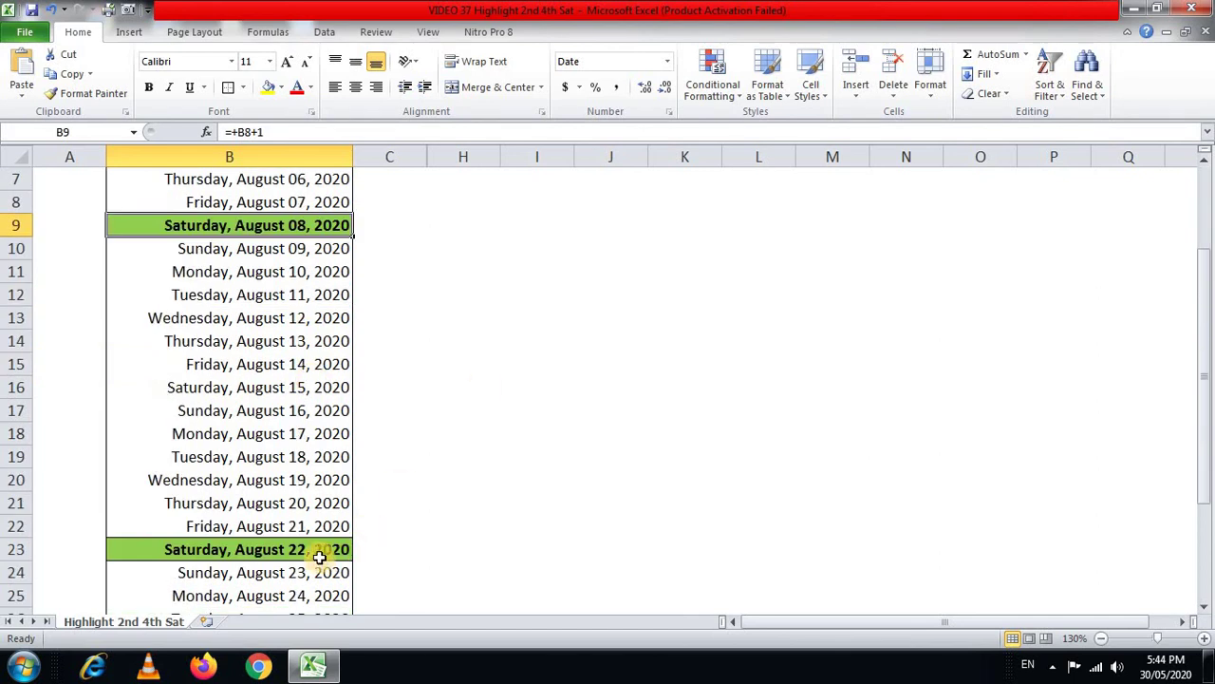
scroll(320, 557, down, 4)
scroll(319, 557, up, 6)
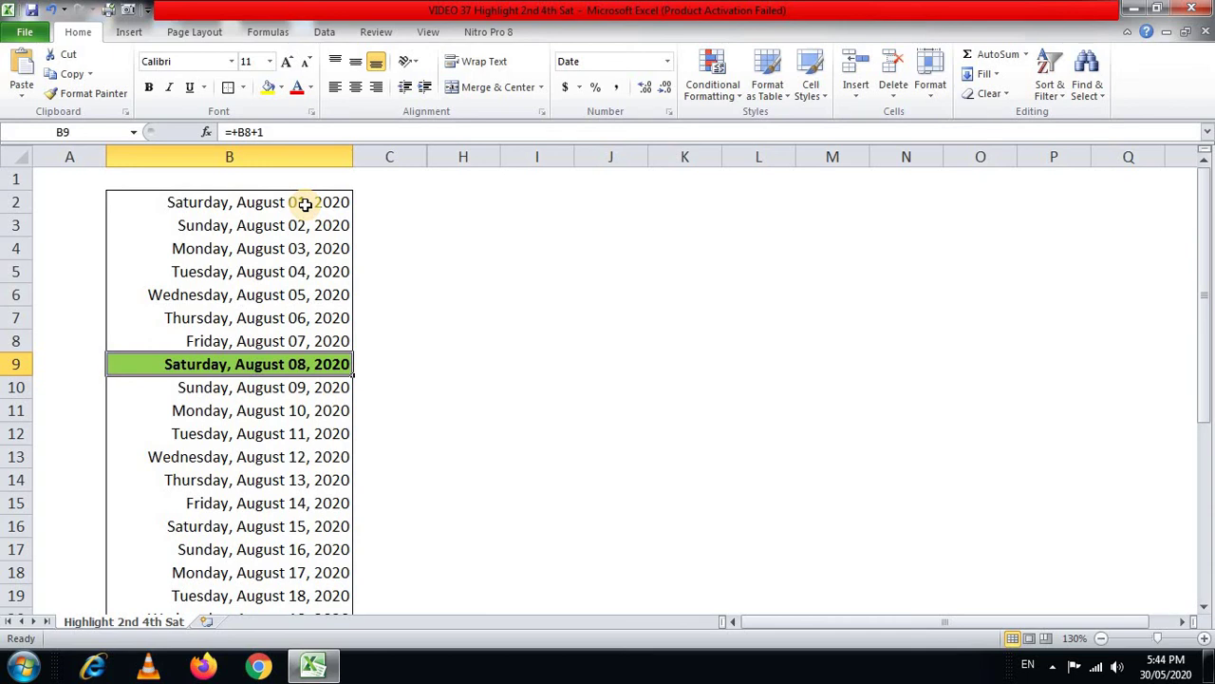
click(1030, 662)
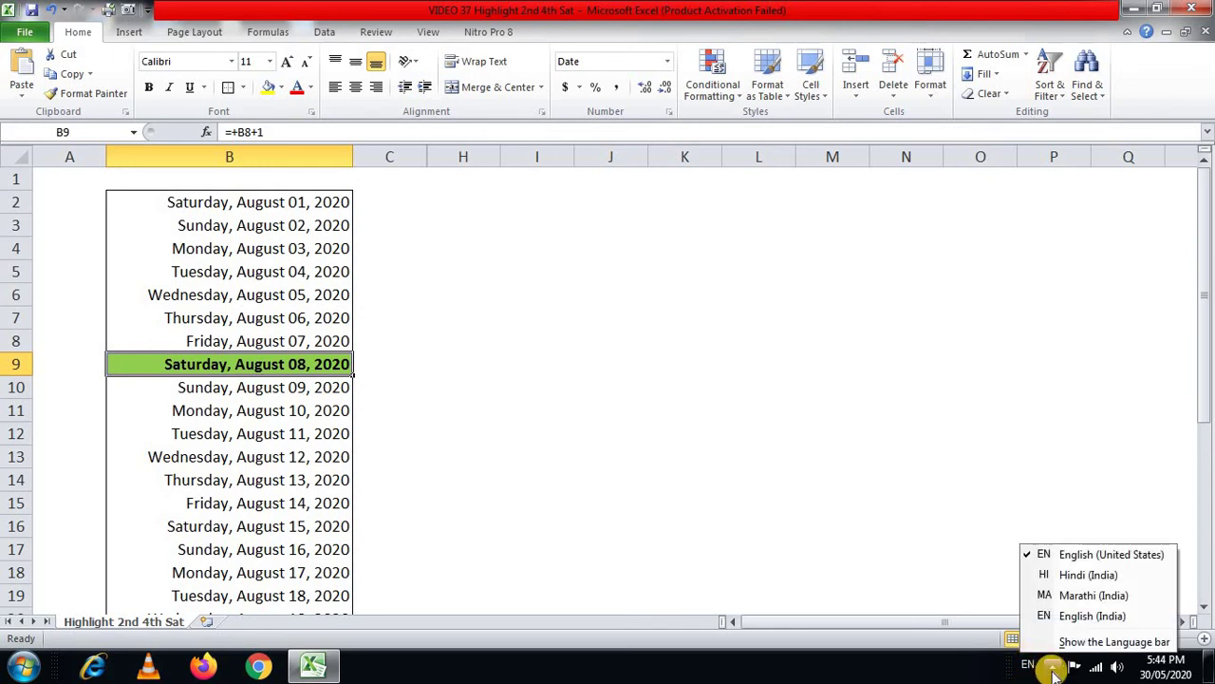